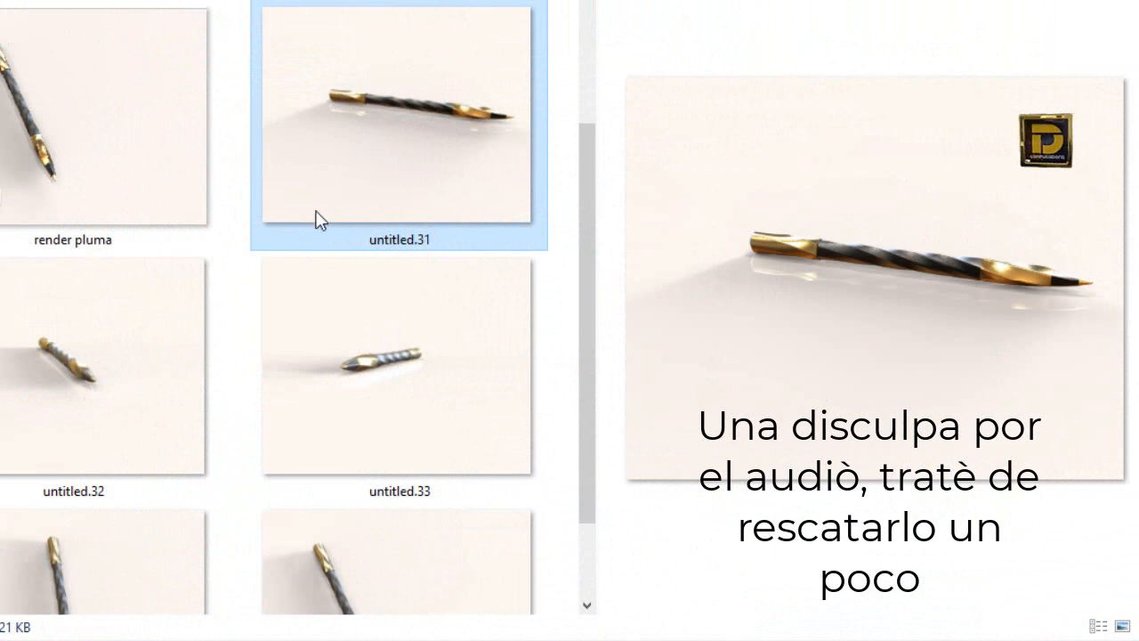
- Preview the finished pen renders, including untitled.32 and untitled.33, to examine the design from different angles
left_click(39, 388)
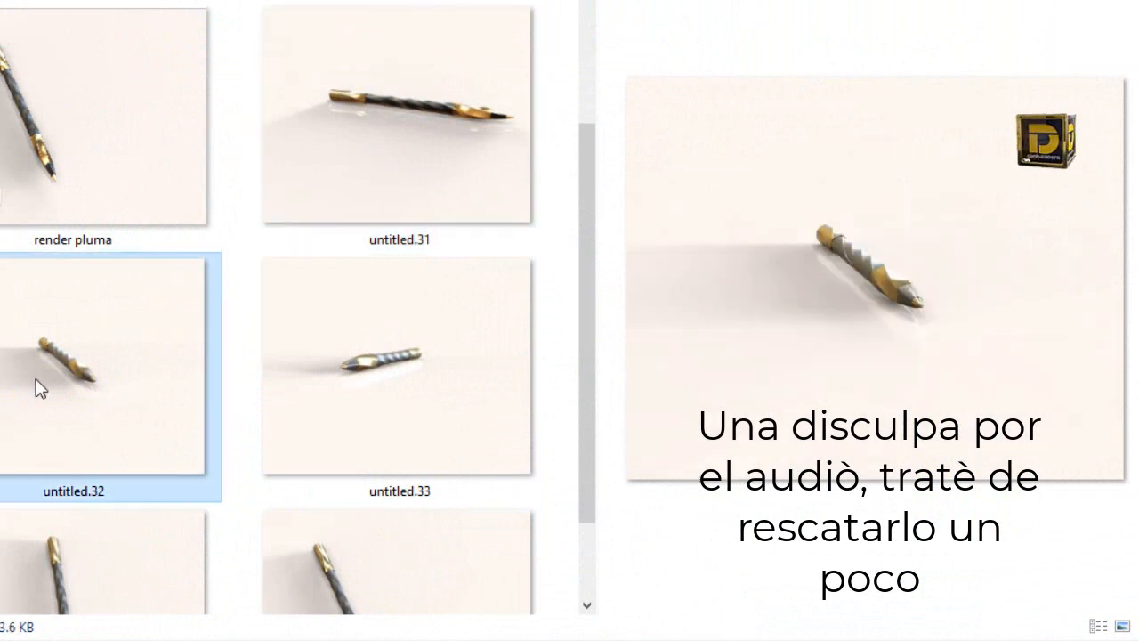
left_click(366, 338)
left_click(178, 534)
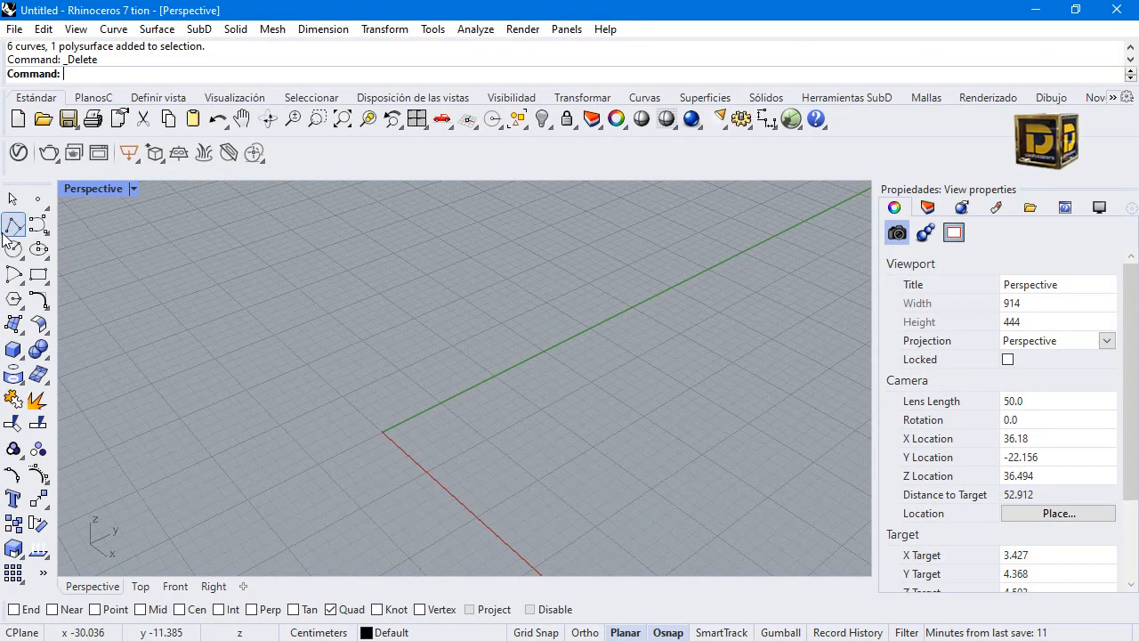
- Draw a vertical 15 cm polyline in the Front view, starting on the X axis
left_click(14, 227)
double_click(107, 189)
left_click(316, 507)
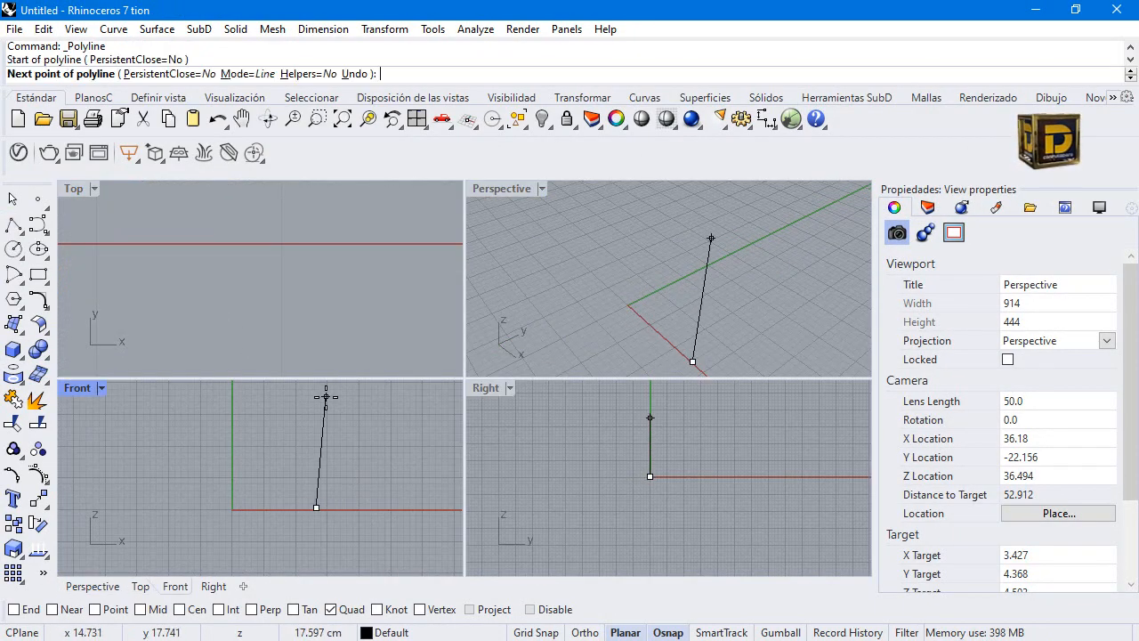
type("15")
key("Return")
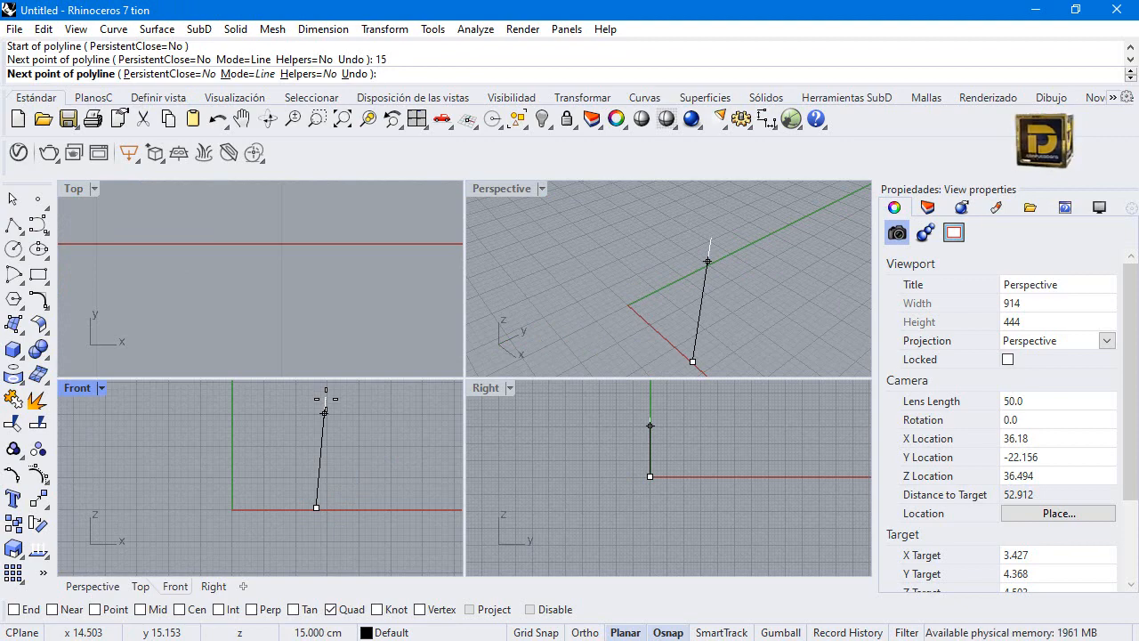
key("F8")
left_click(316, 415)
key("Return")
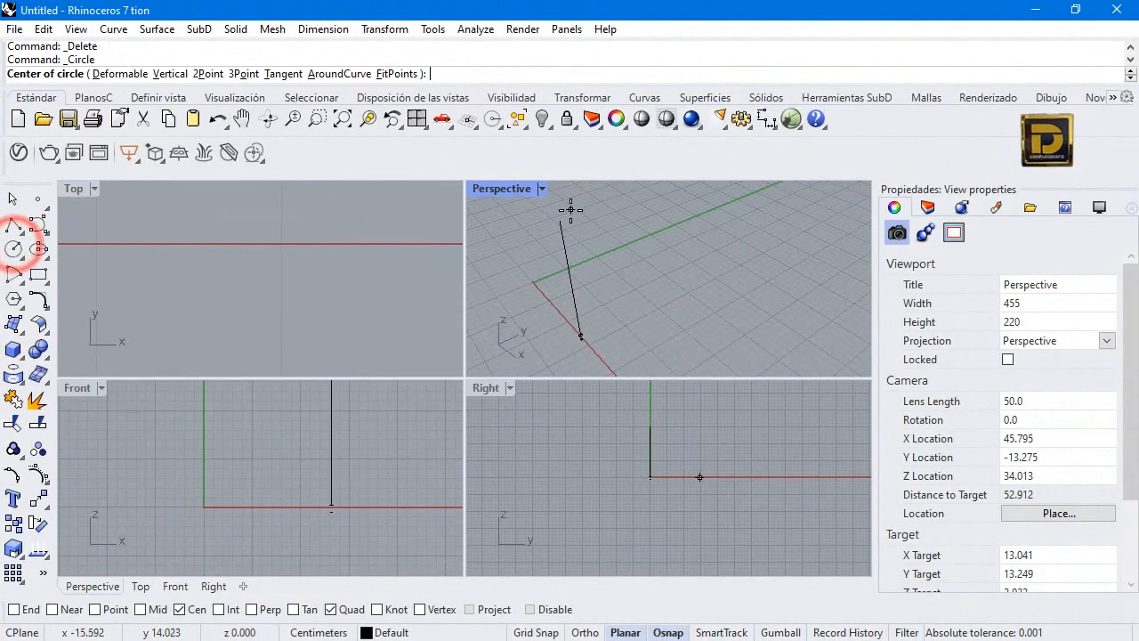
- Draw a circle with a diameter of 0.9 cm centred on the upper end of the vertical line
left_click(30, 610)
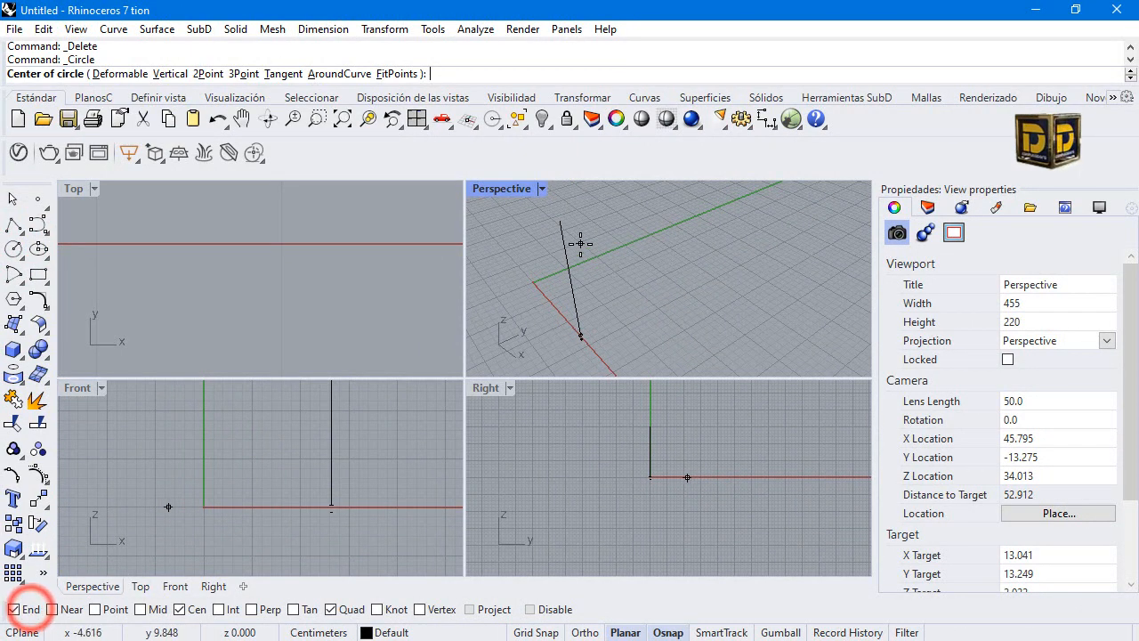
left_click(559, 221)
scroll(561, 224, "up", 3)
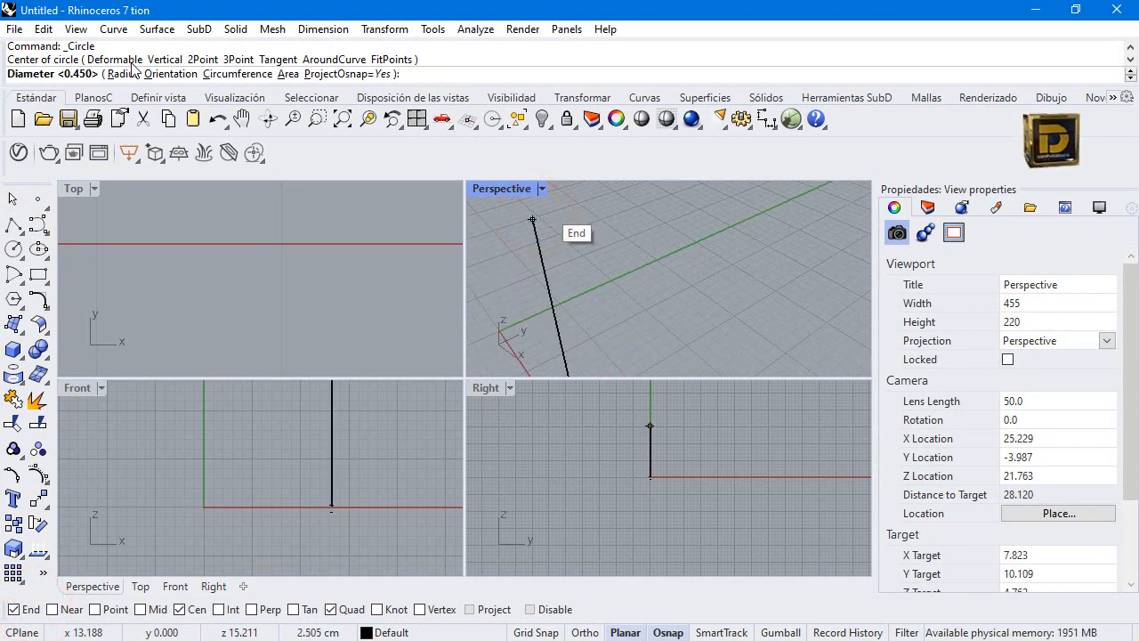
type(".9")
key("Return")
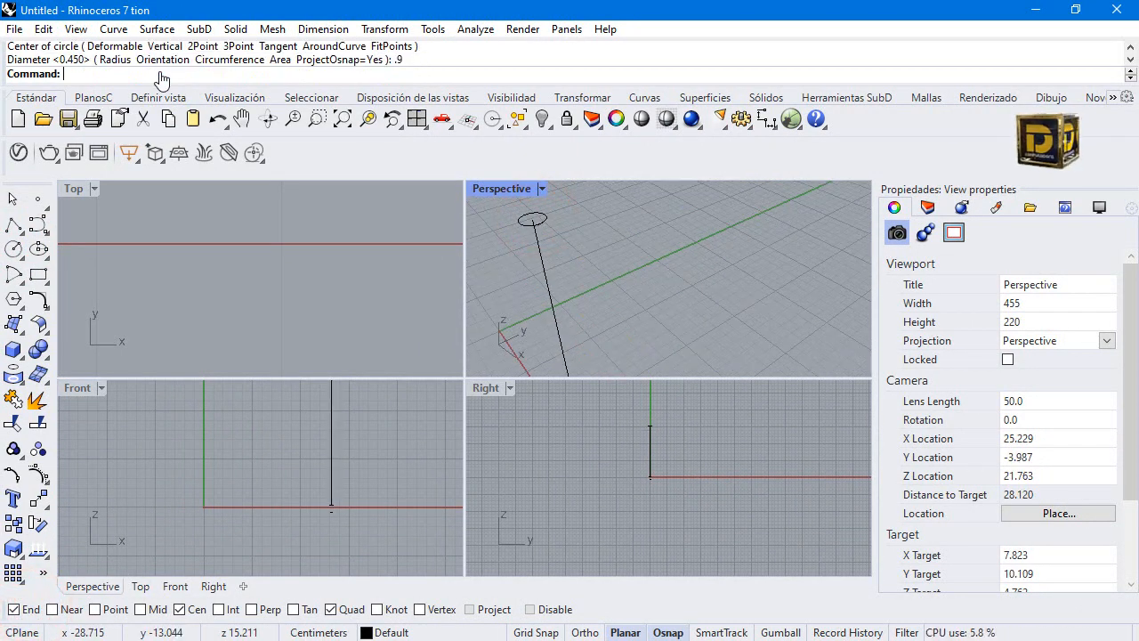
scroll(630, 259, "down", 5)
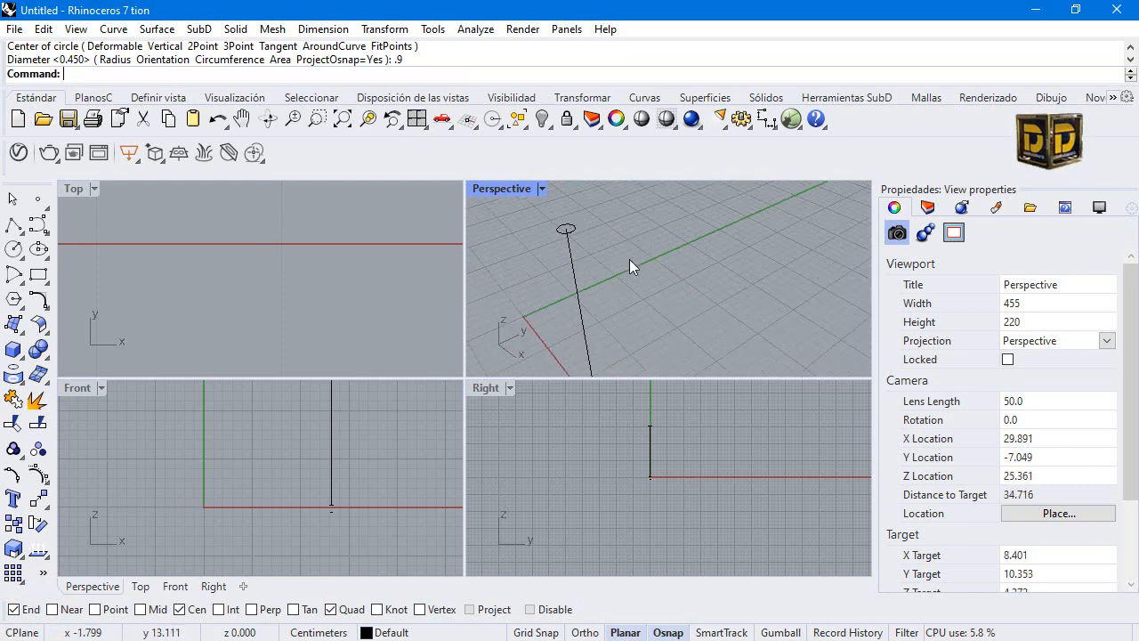
- Draw a five-sided inscribed polygon centred on the line's upper end, with a corner at a quadrant of the circle
double_click(514, 191)
left_click(14, 301)
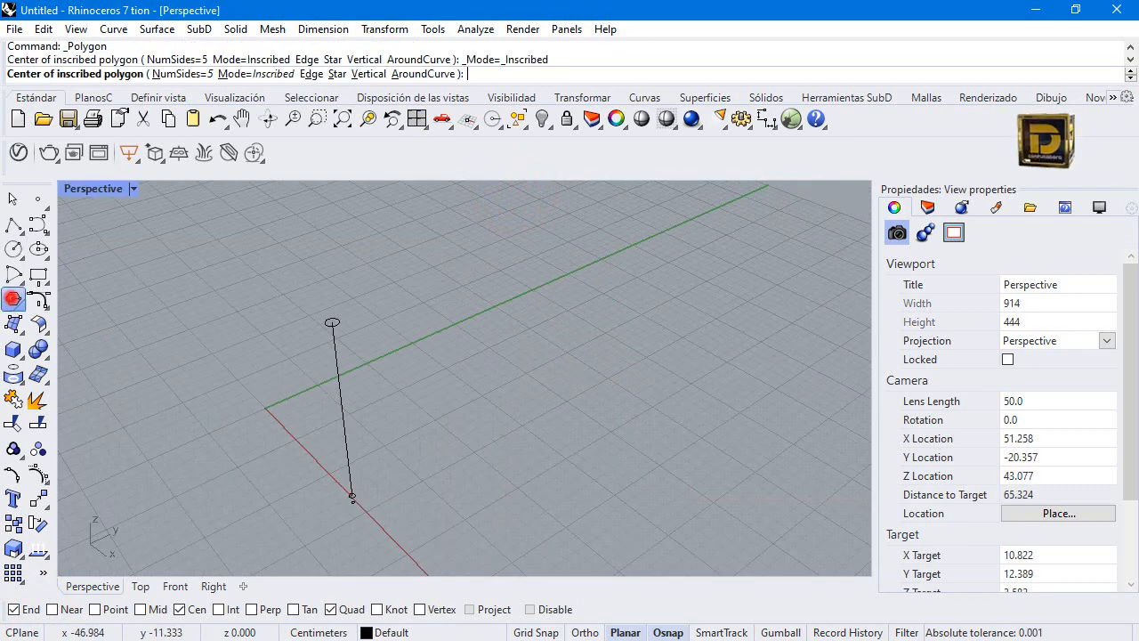
scroll(332, 322, "up", 4)
left_click(362, 306)
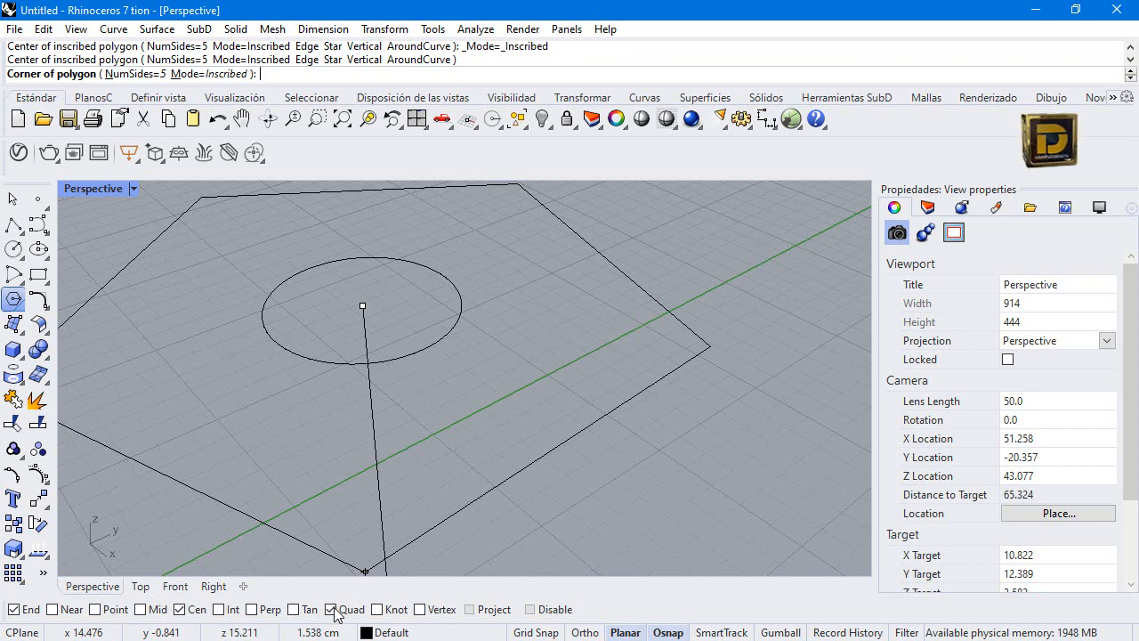
scroll(432, 358, "up", 5)
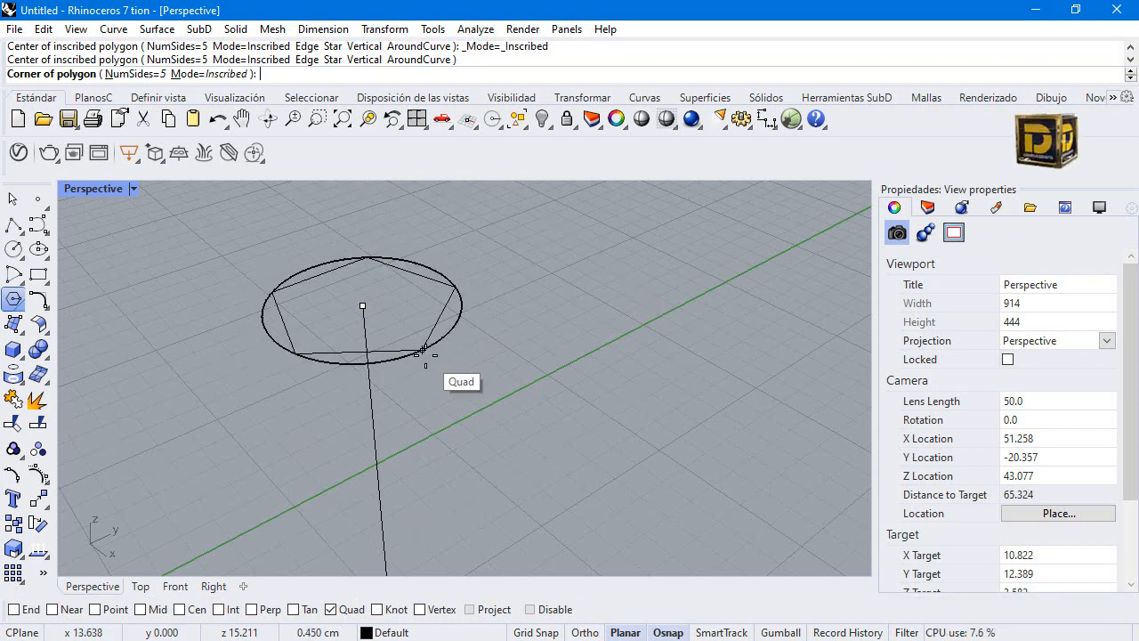
left_click(426, 355)
left_click(333, 348)
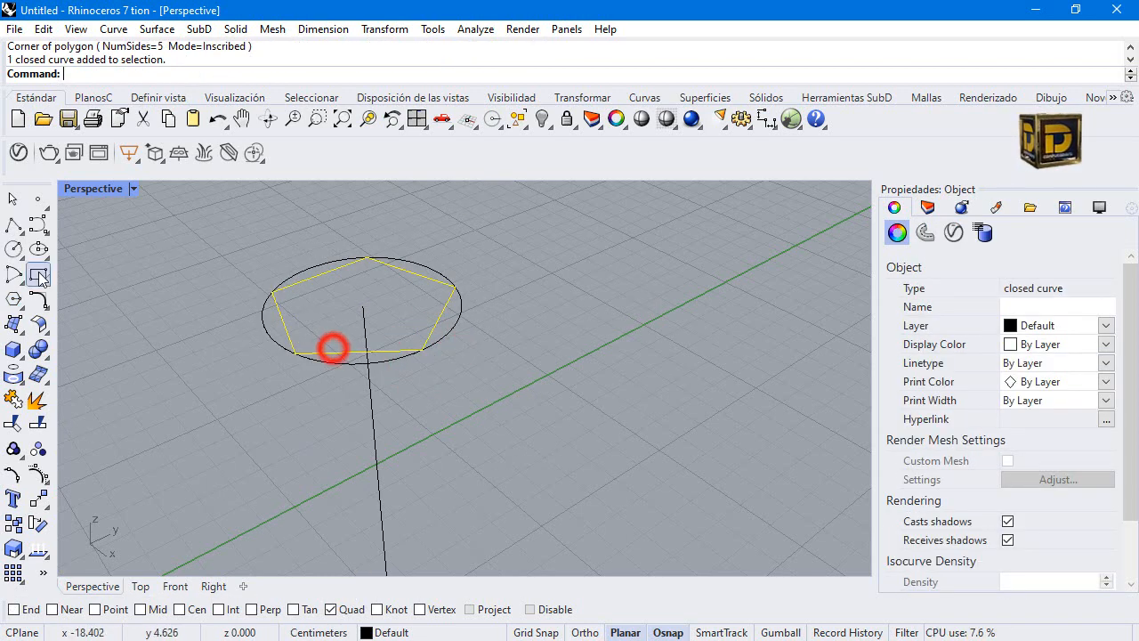
scroll(348, 320, "down", 5)
scroll(347, 320, "down", 3)
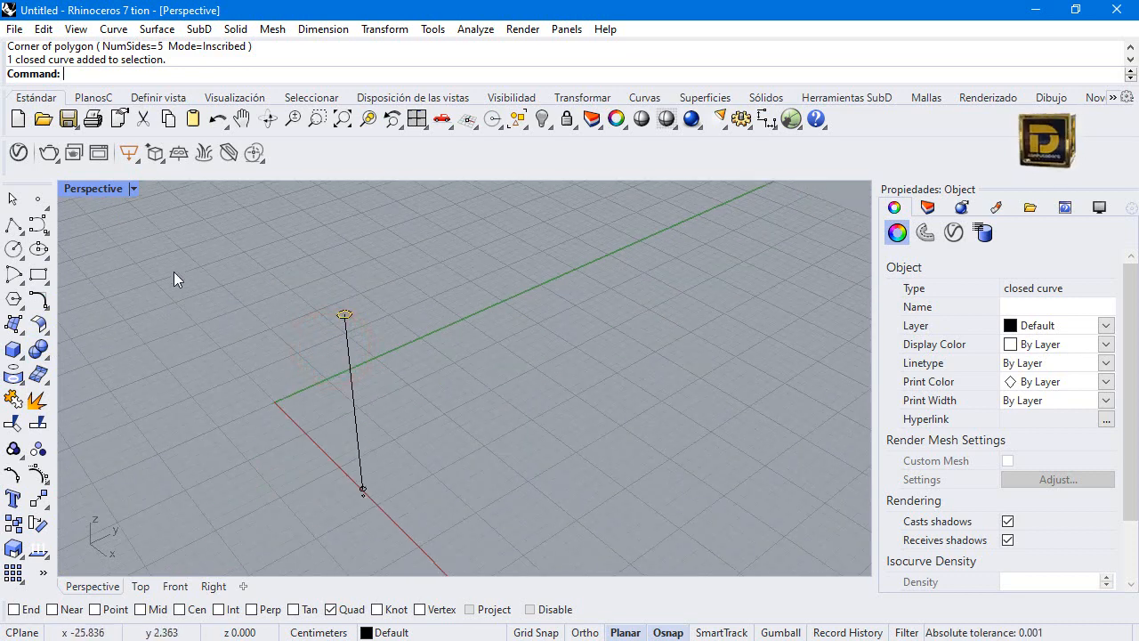
- Draw a six-sided inscribed polygon centred on the line's upper end, with its corner on the circle
left_click(13, 299)
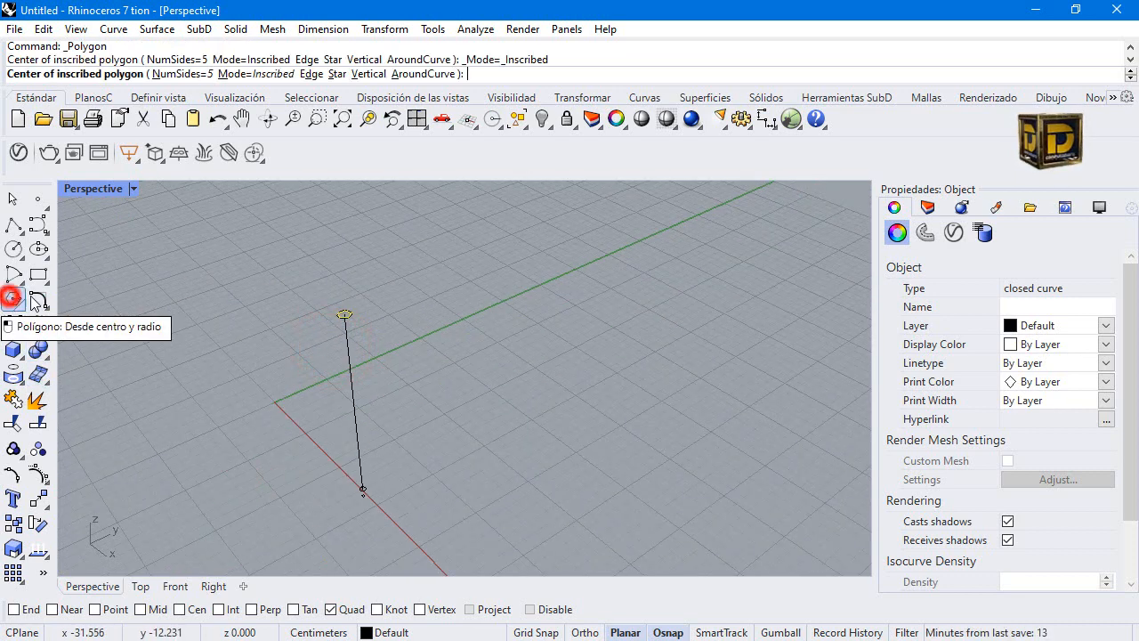
left_click(184, 75)
type("6")
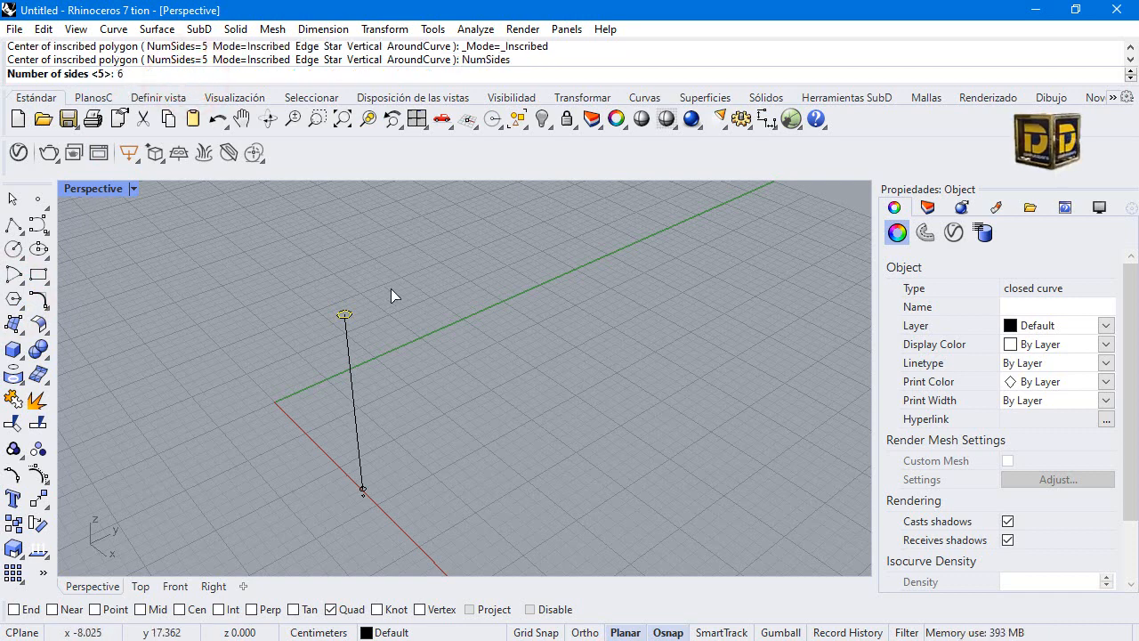
scroll(374, 303, "up", 4)
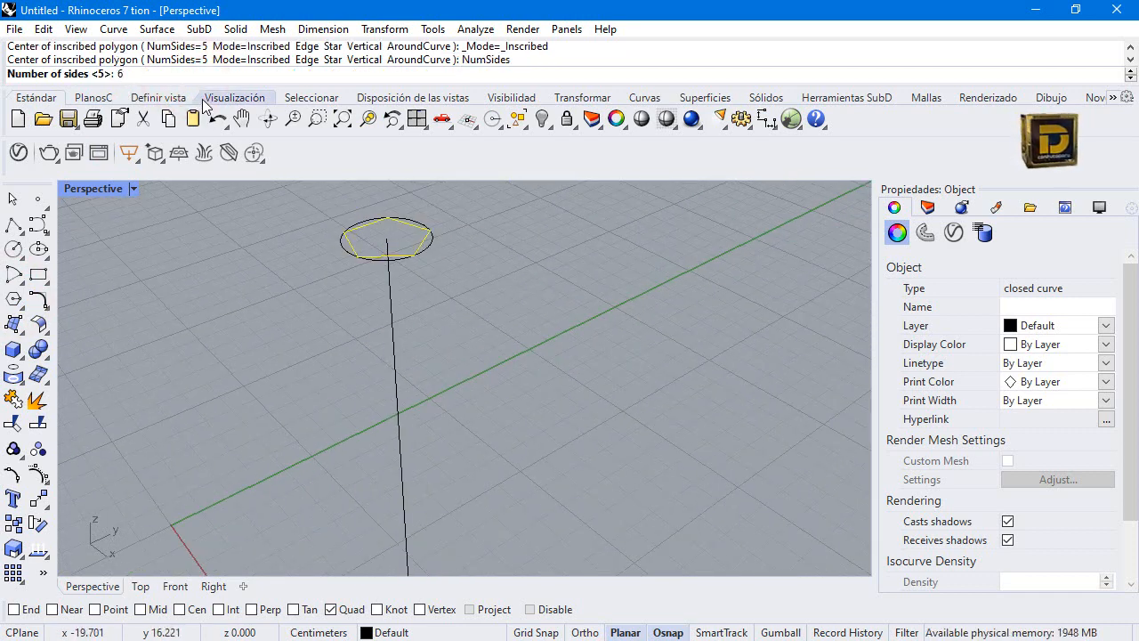
key("Return")
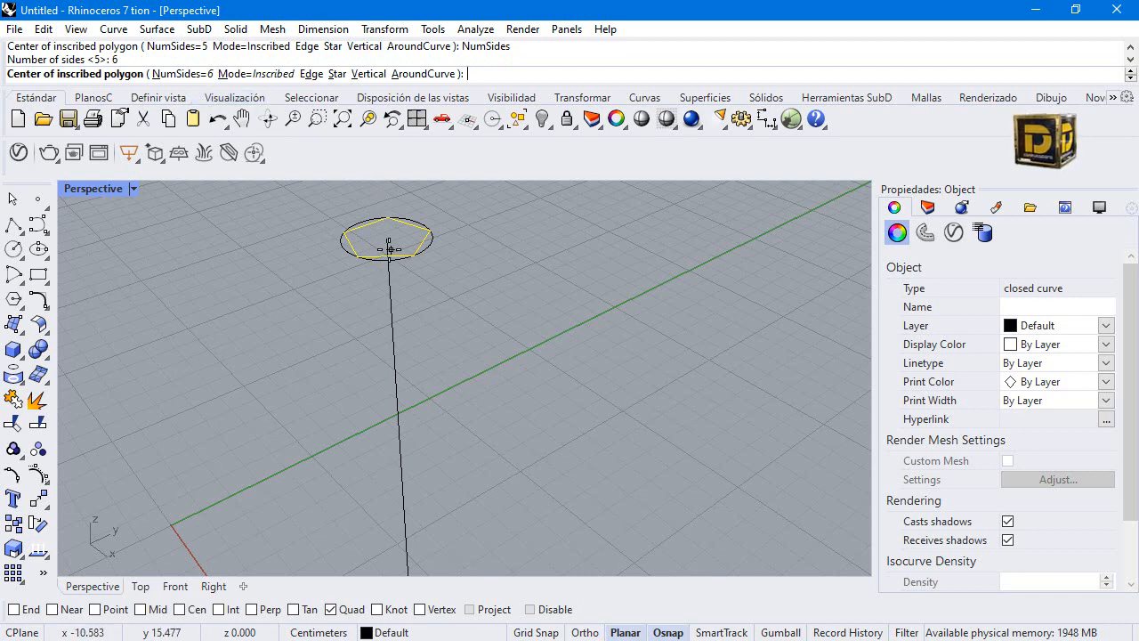
left_click(14, 609)
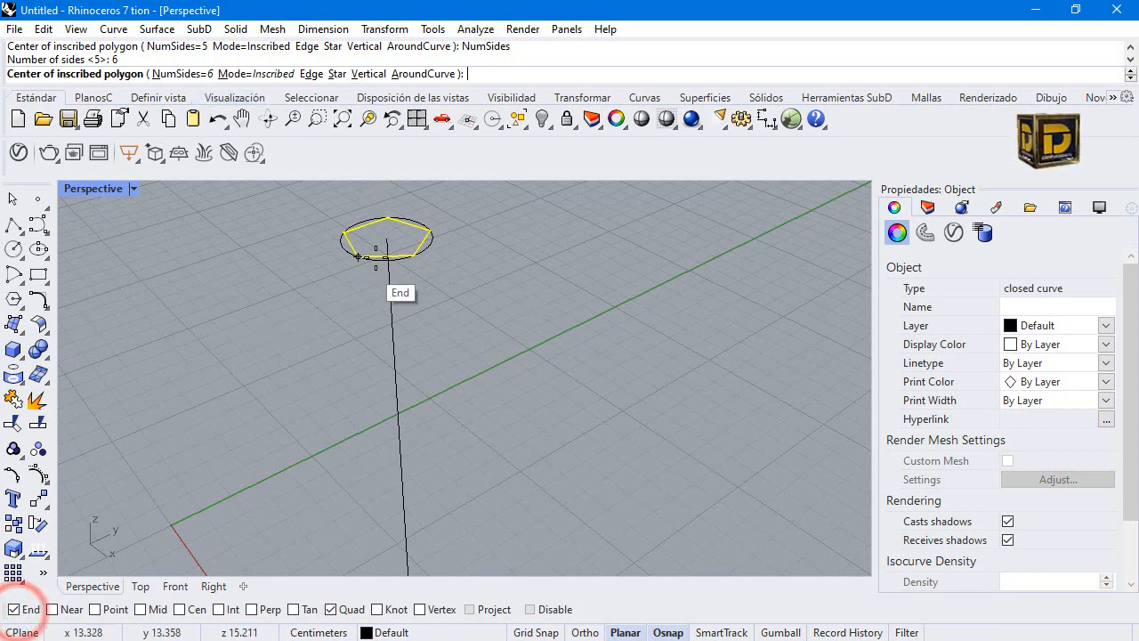
left_click(386, 240)
left_click(418, 267)
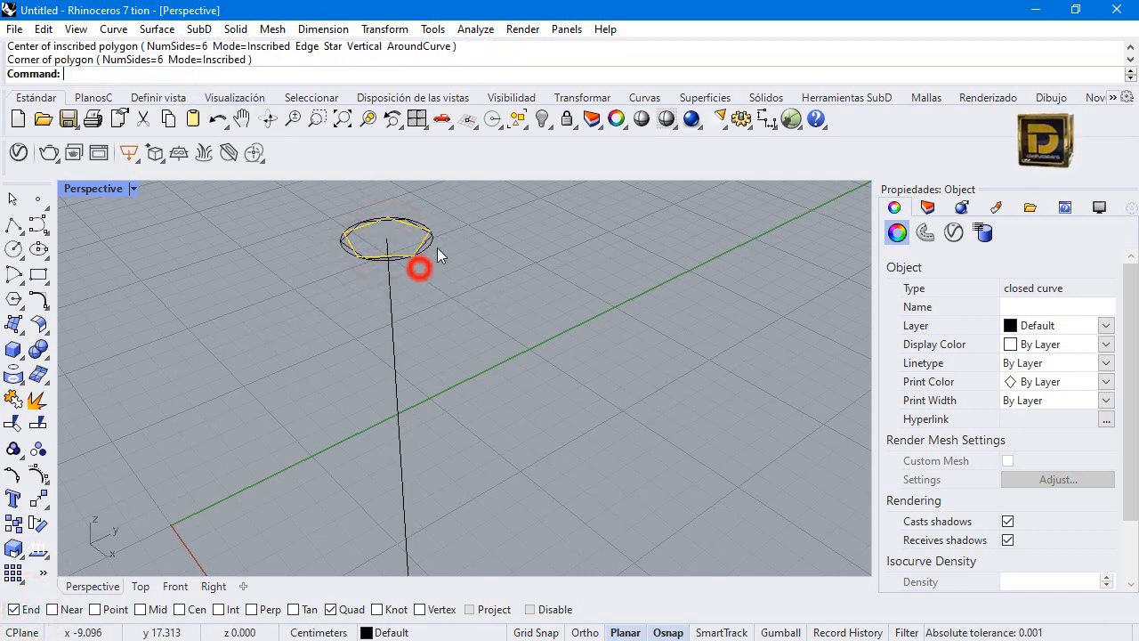
left_click(268, 299)
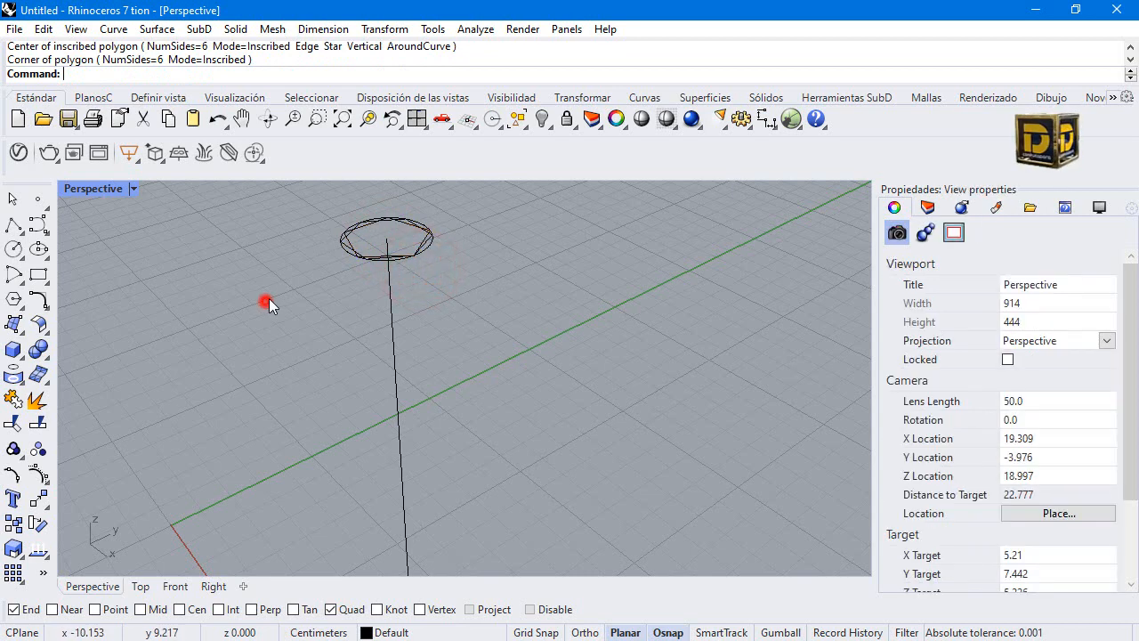
- Move the hexagon 6 cm straight down along the vertical line in the Front view
left_click(421, 238)
left_click(421, 241)
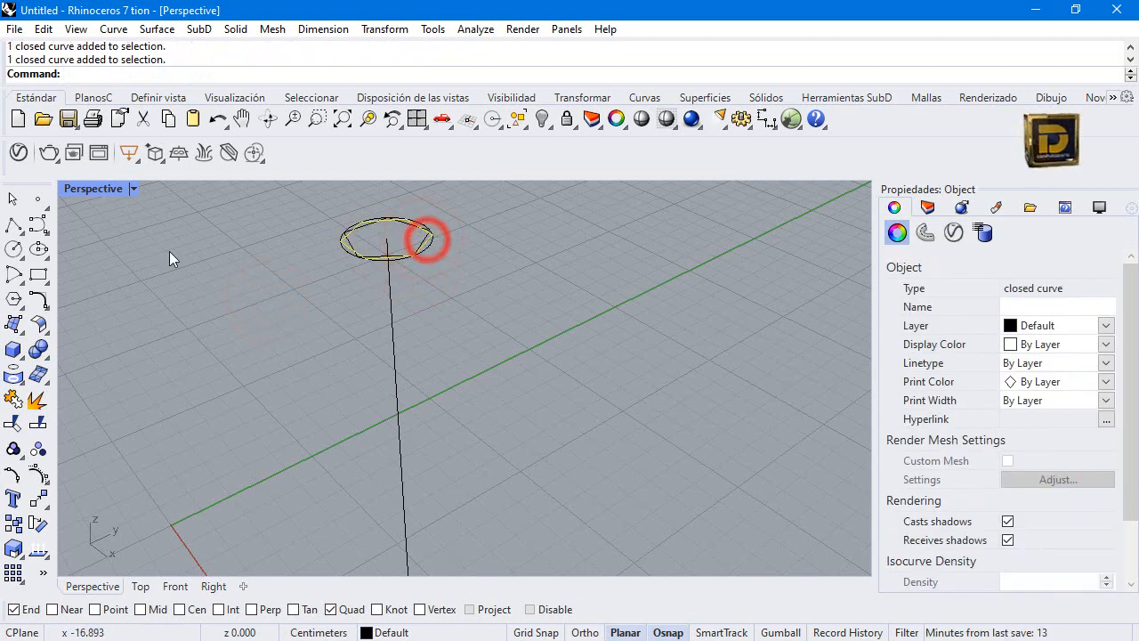
double_click(86, 188)
left_click(38, 498)
scroll(347, 521, "down", 2)
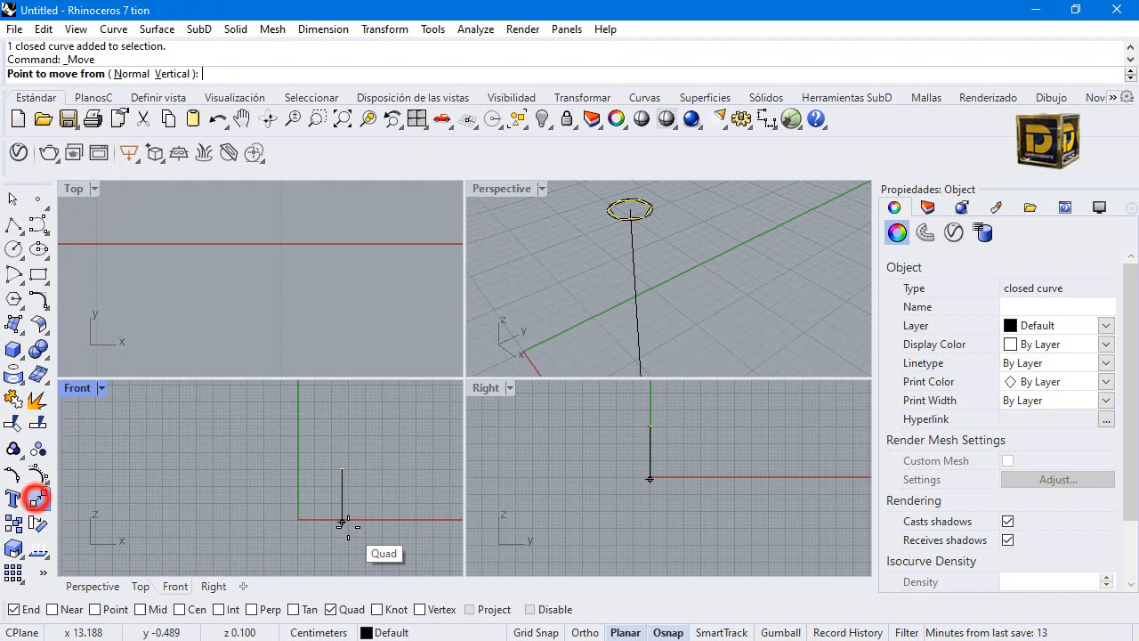
scroll(361, 485, "down", 2)
left_click(361, 472)
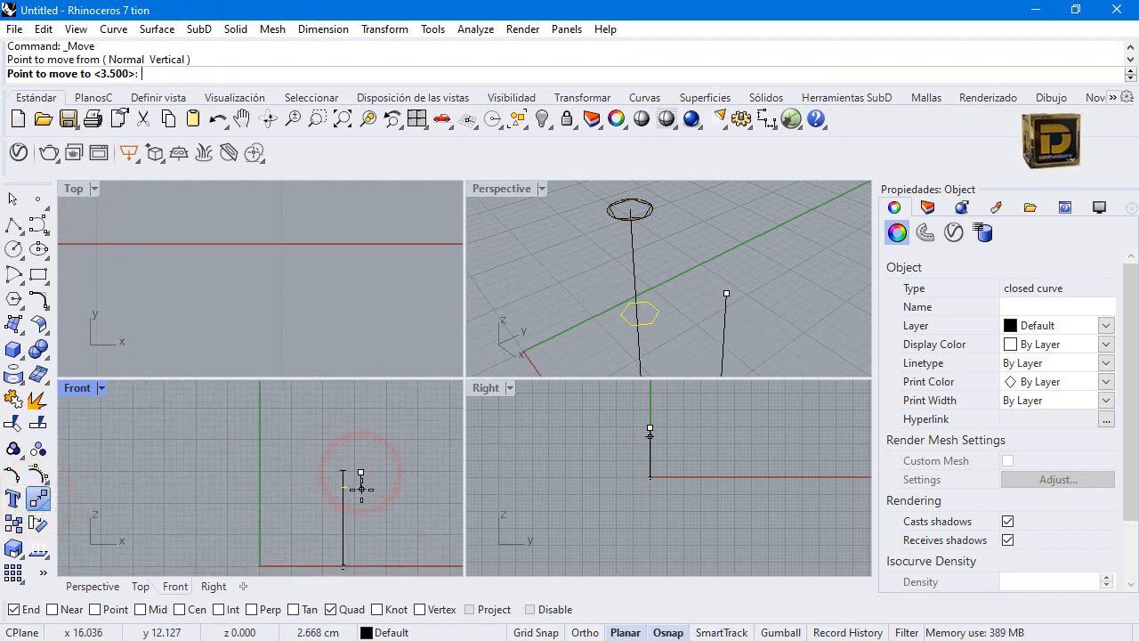
type("56")
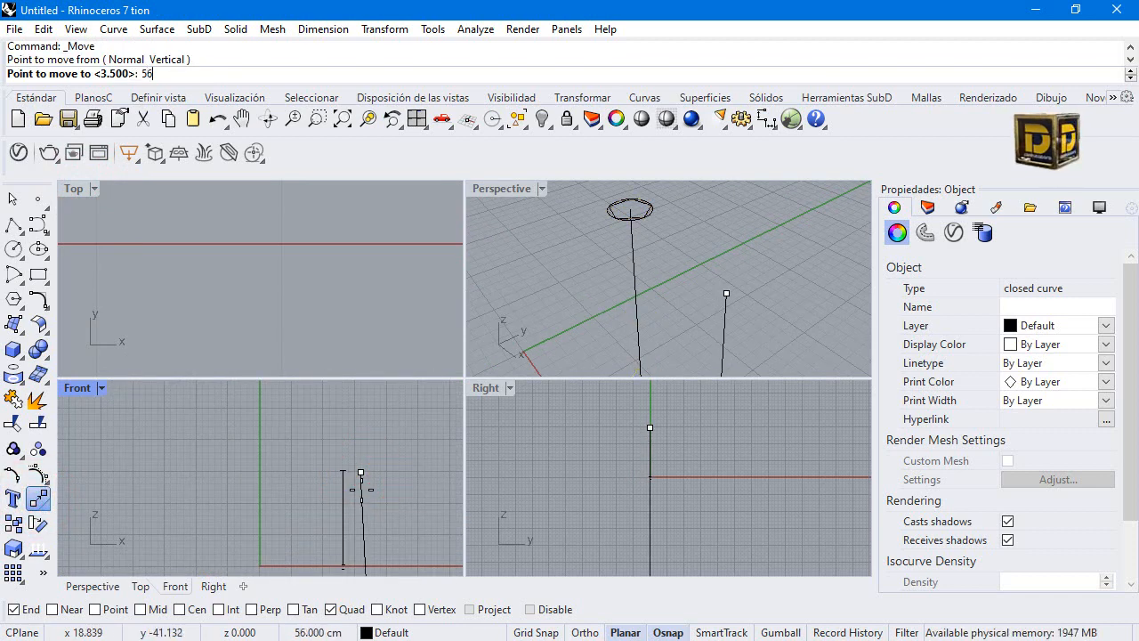
key("BackSpace")
type("6")
key("Return")
key("F8")
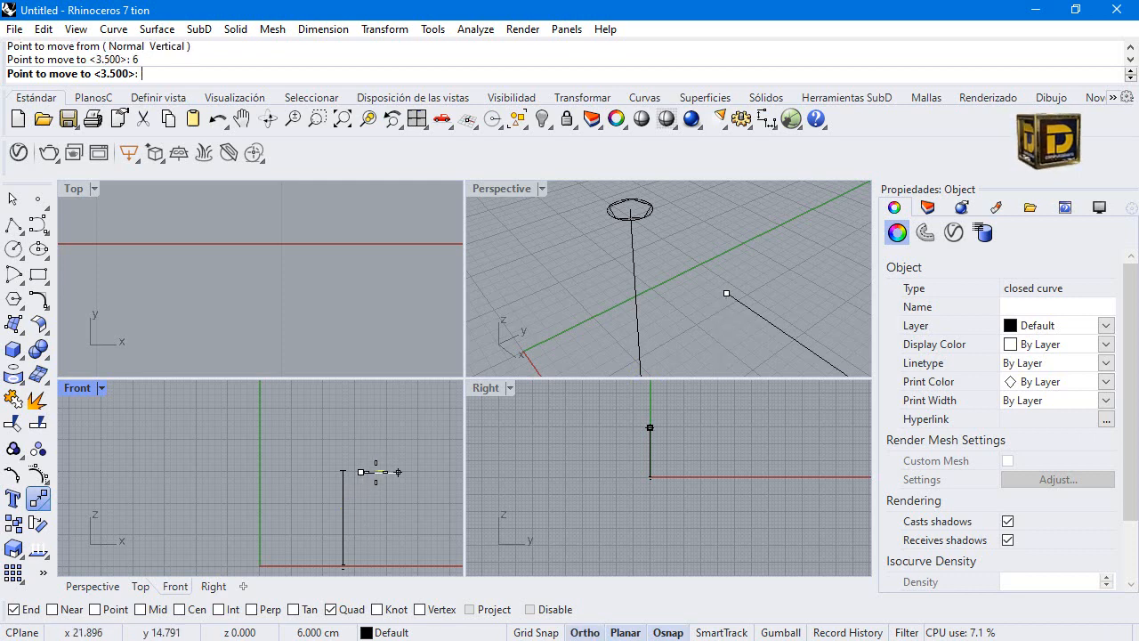
left_click(331, 540)
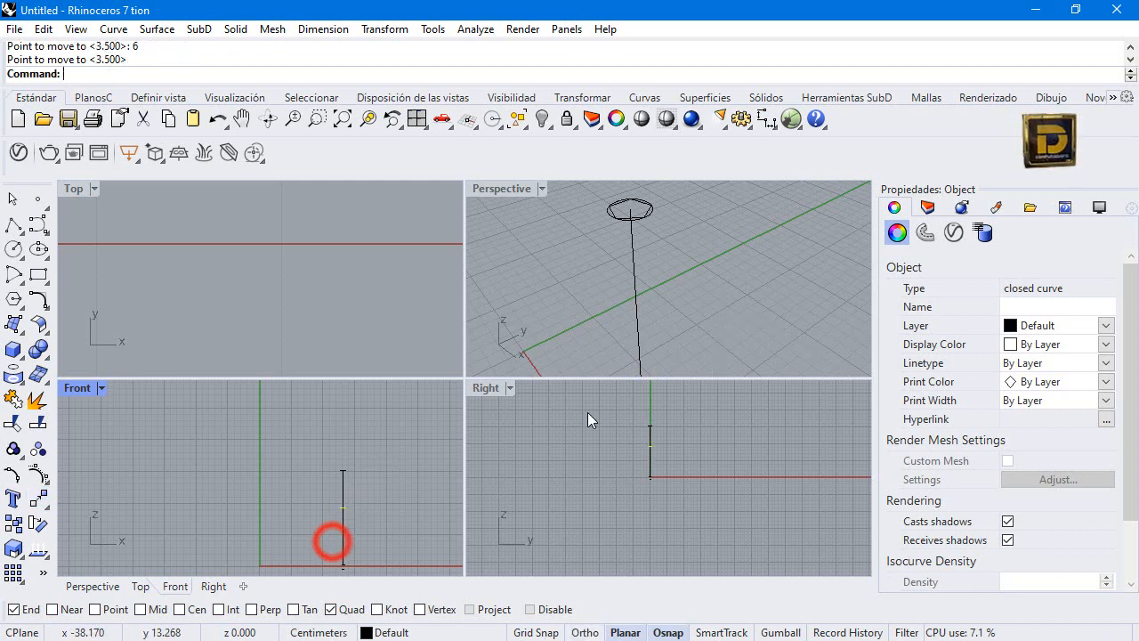
- Move the pentagon 12 cm straight down along the vertical line in the Front view
left_click(645, 212)
key("Return")
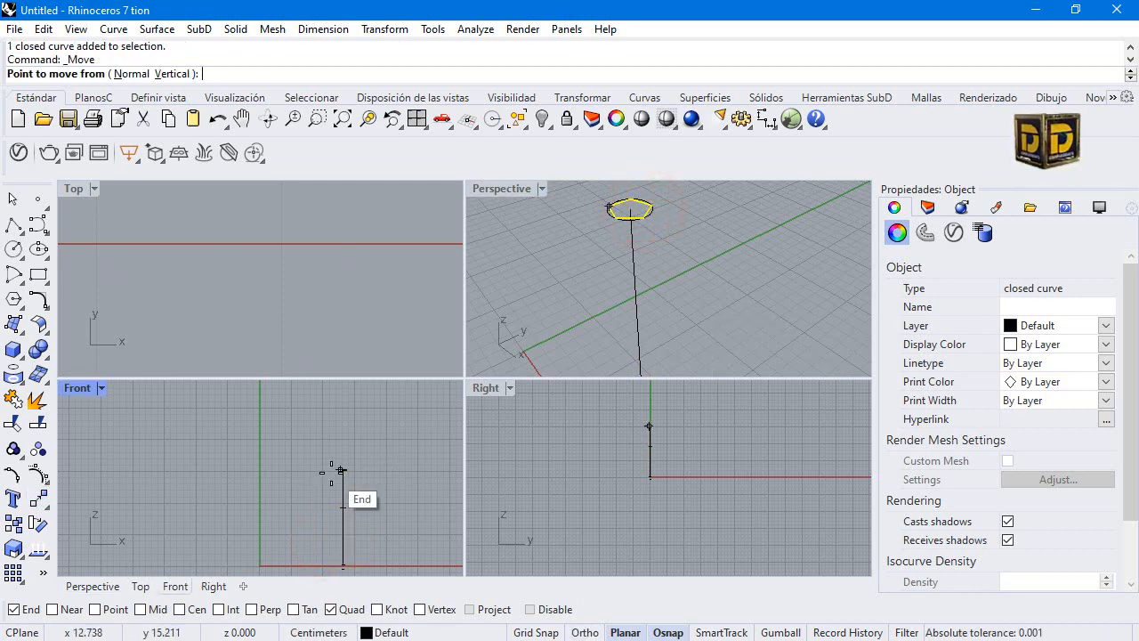
left_click(340, 470)
type("12")
key("Return")
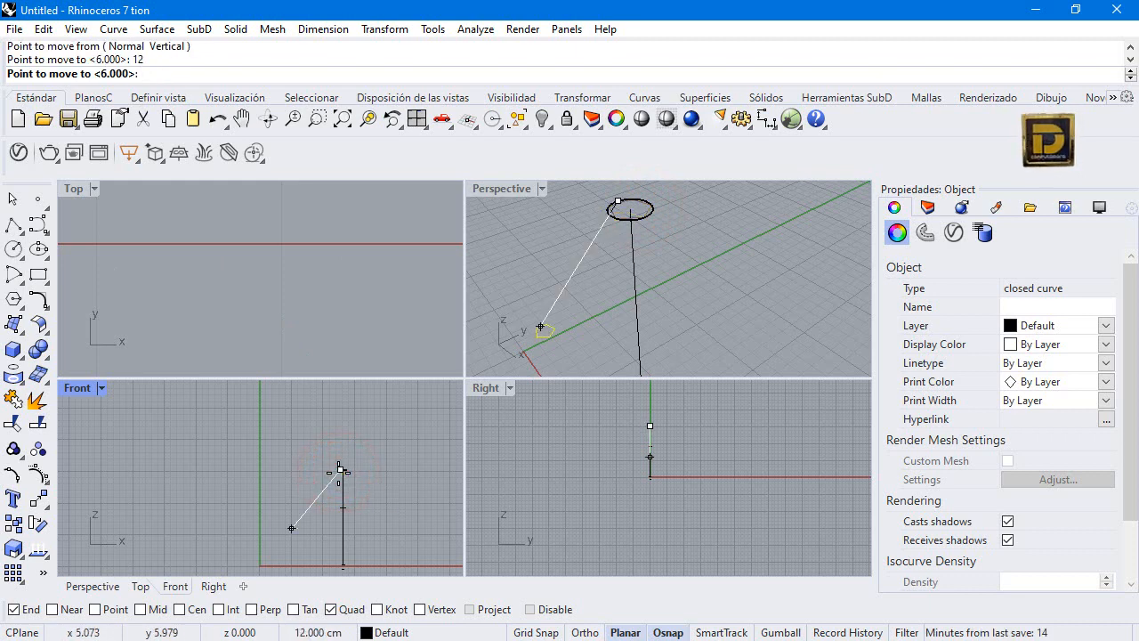
scroll(340, 470, "down", 2)
key("F8")
left_click(354, 514)
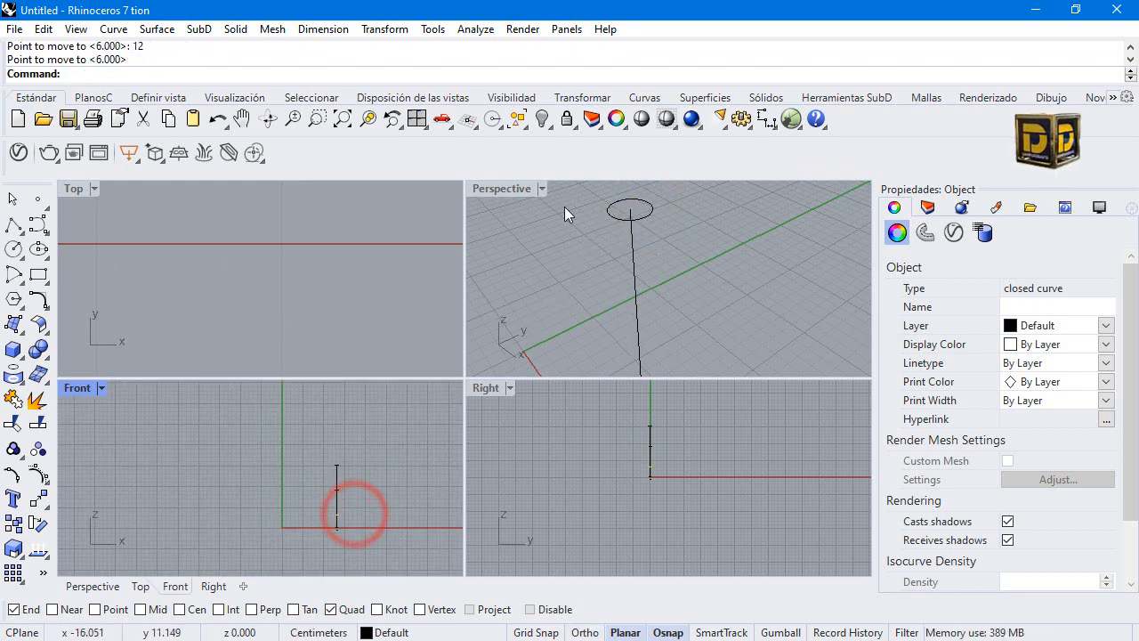
- Maximize the Perspective viewport with all circle and polygon profiles along the vertical line in view and nothing selected
double_click(521, 182)
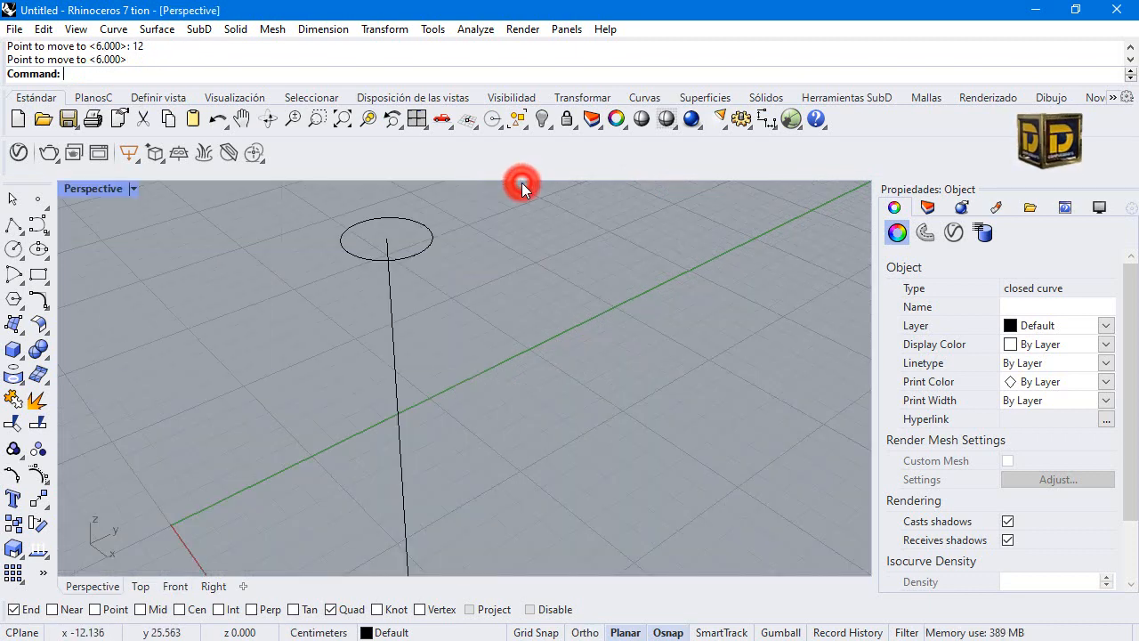
scroll(427, 247, "down", 3)
left_click(424, 241)
scroll(422, 433, "up", 3)
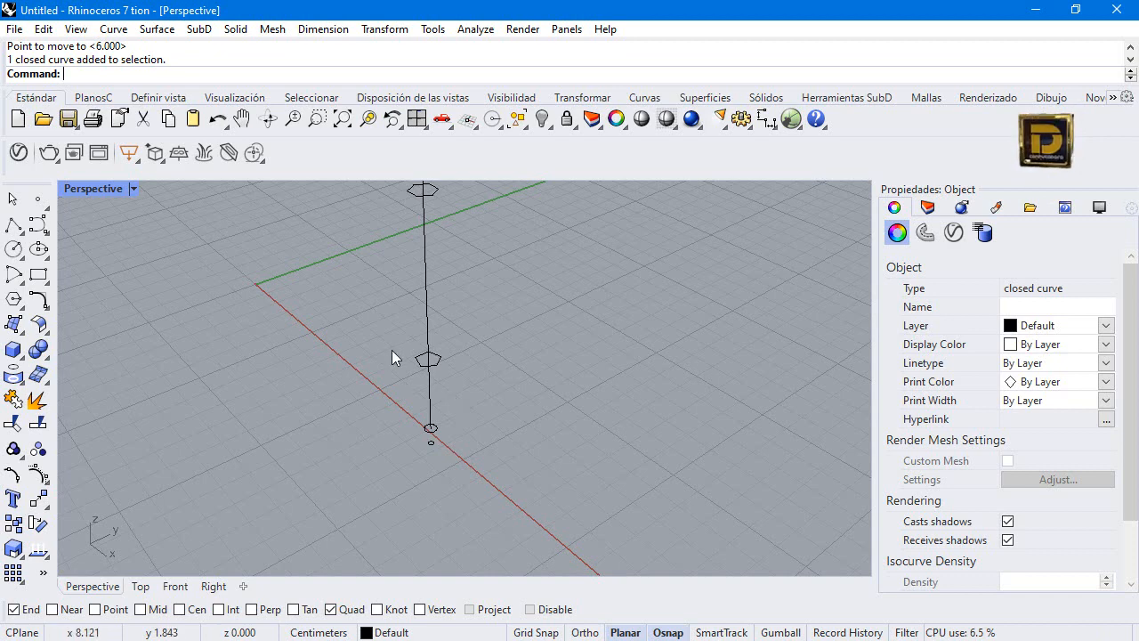
scroll(383, 383, "down", 2)
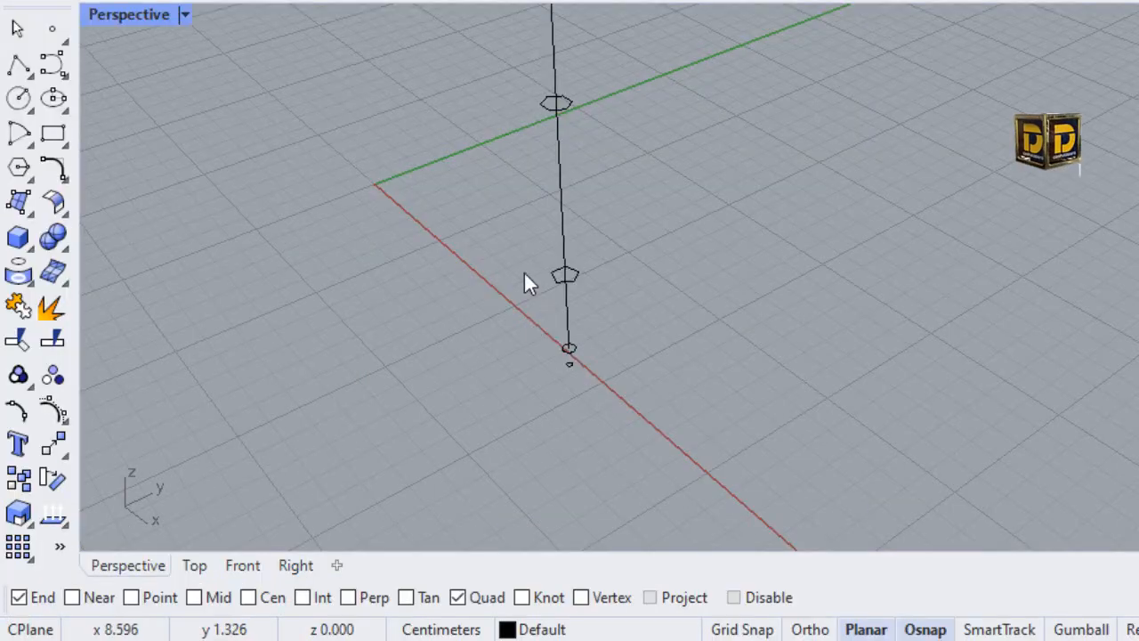
scroll(467, 358, "down", 2)
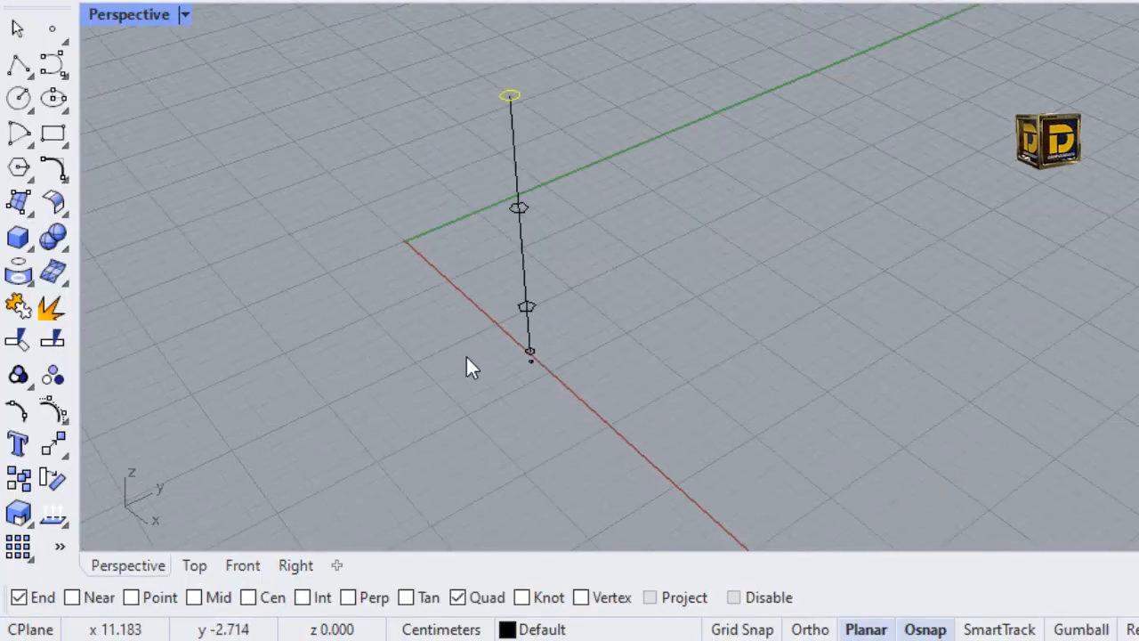
left_click(133, 223)
- Sweep a surface along the vertical line through the lower circle, pentagon, hexagon and upper circle, with freeform frames and unchanged cross sections
left_click(24, 206)
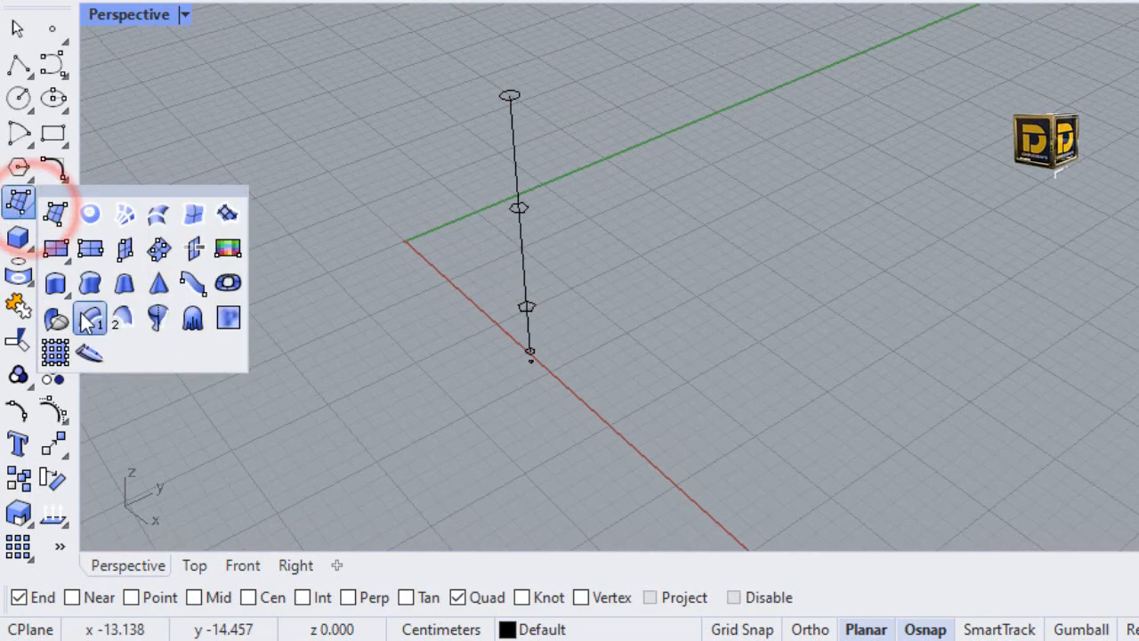
left_click(89, 317)
left_click(522, 254)
scroll(383, 436, "up", 2)
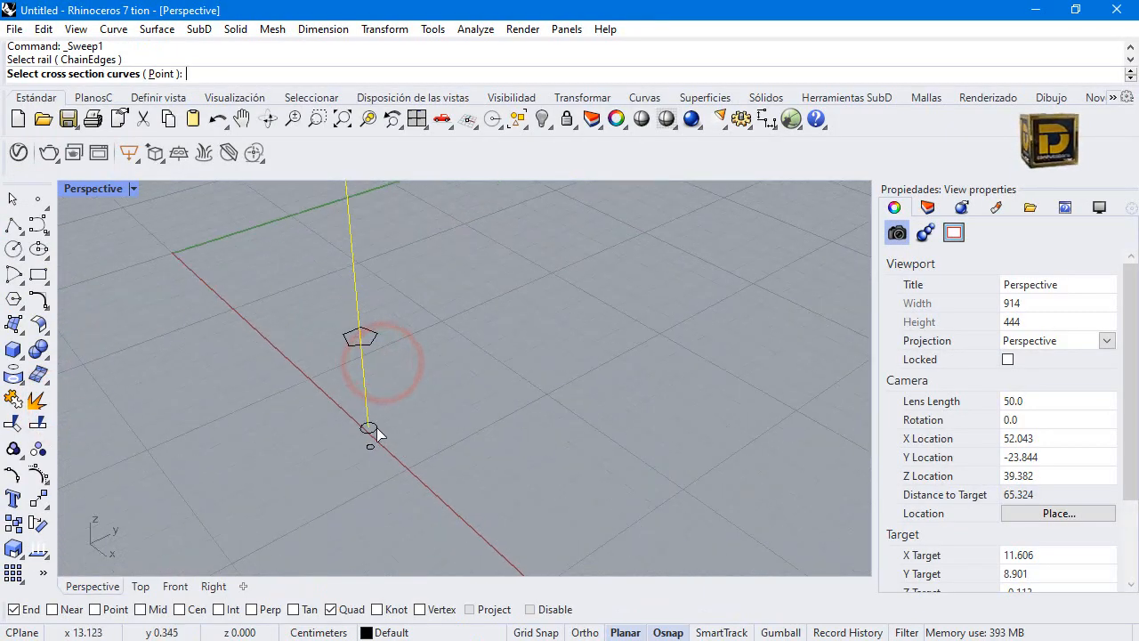
left_click(374, 420)
left_click(365, 338)
scroll(378, 356, "down", 2)
left_click(375, 306)
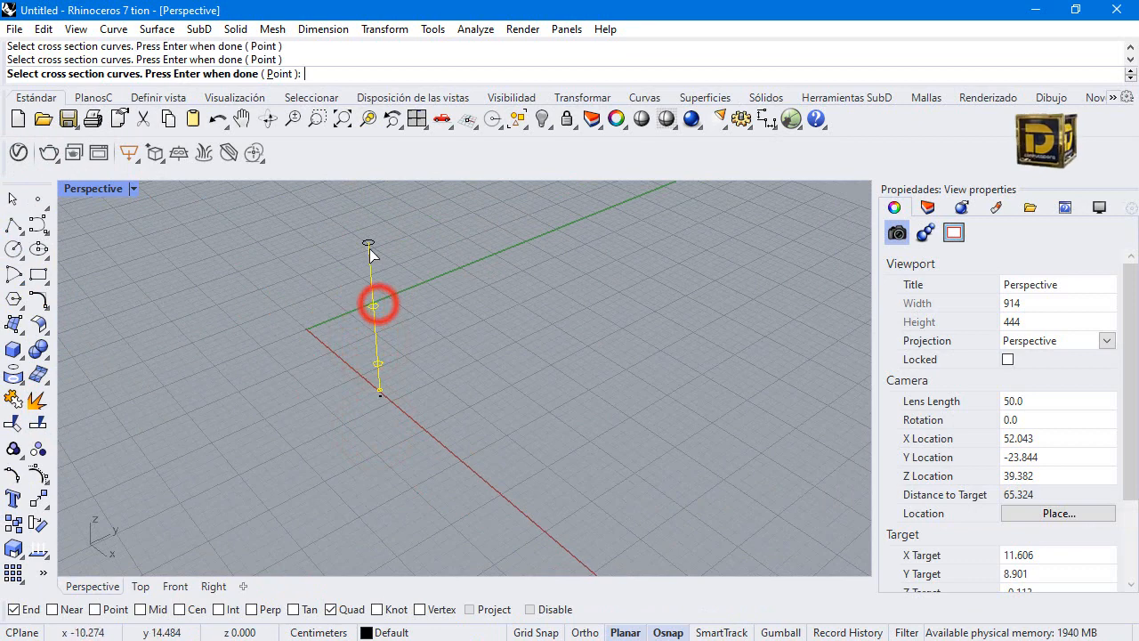
left_click(369, 246)
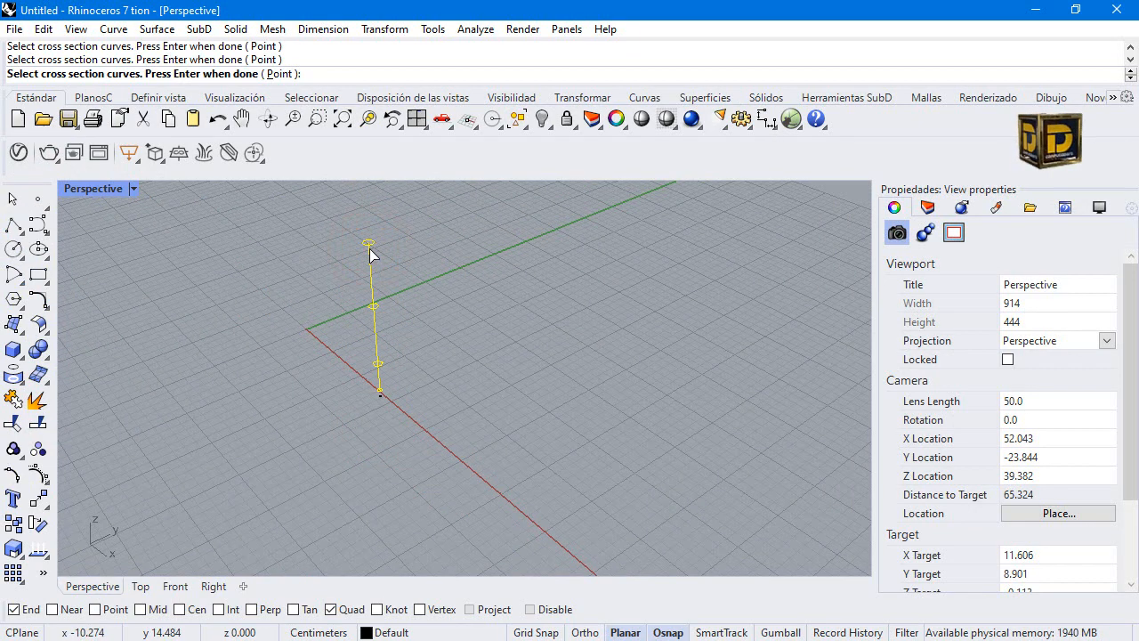
key("Return")
key("Return")
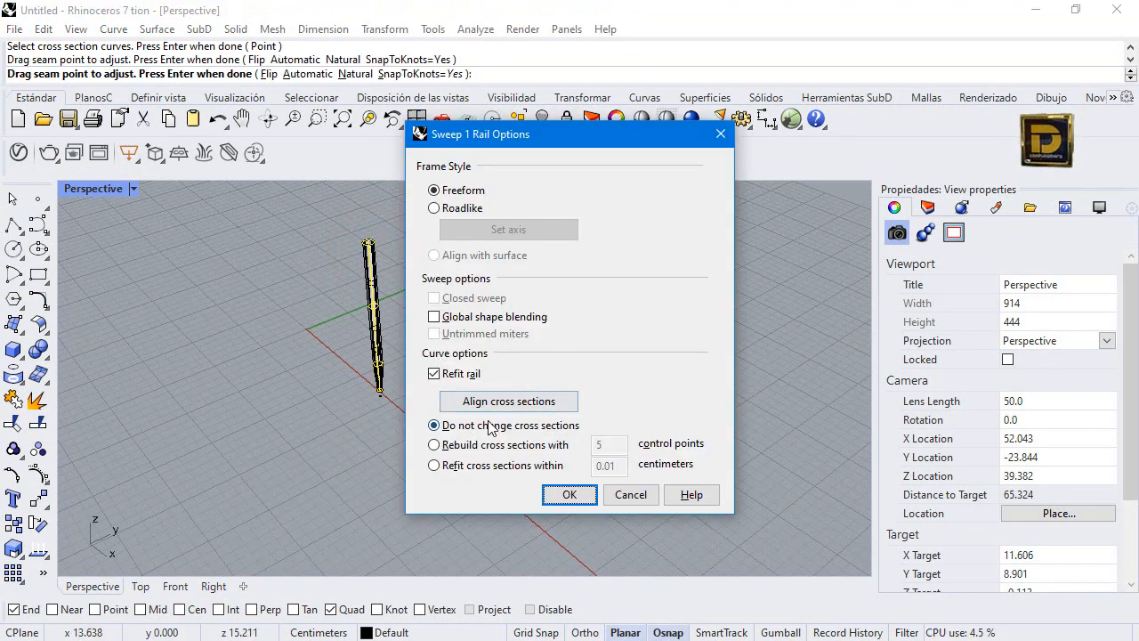
left_click(571, 494)
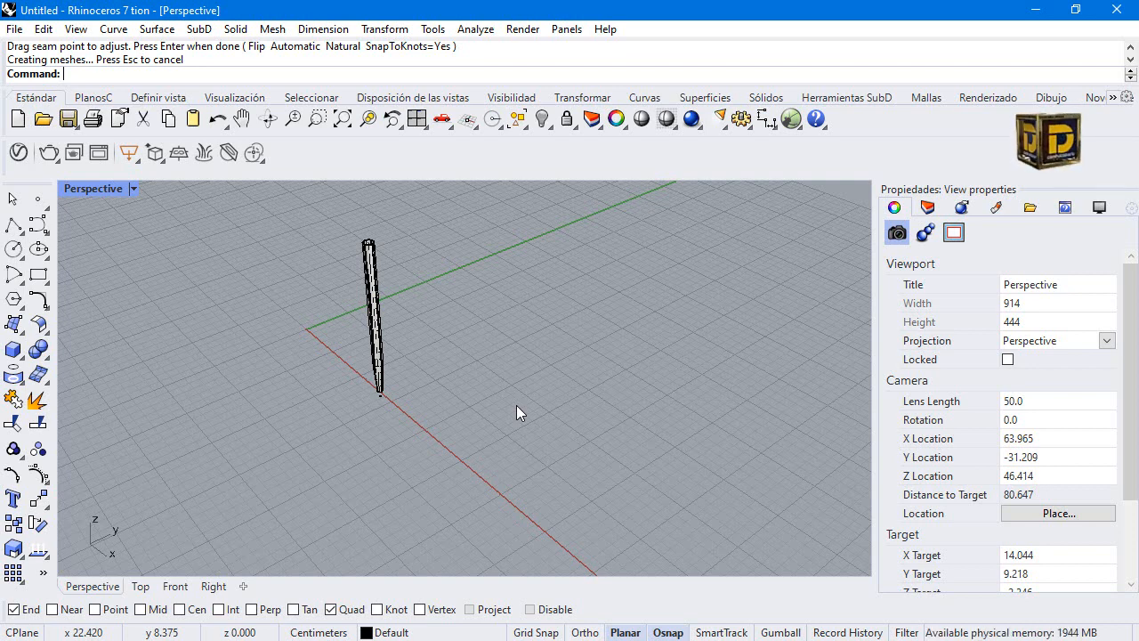
- Draw a straight polyline segment from the small tip circle up to the lower rim of the pen body
scroll(367, 252, "up", 3)
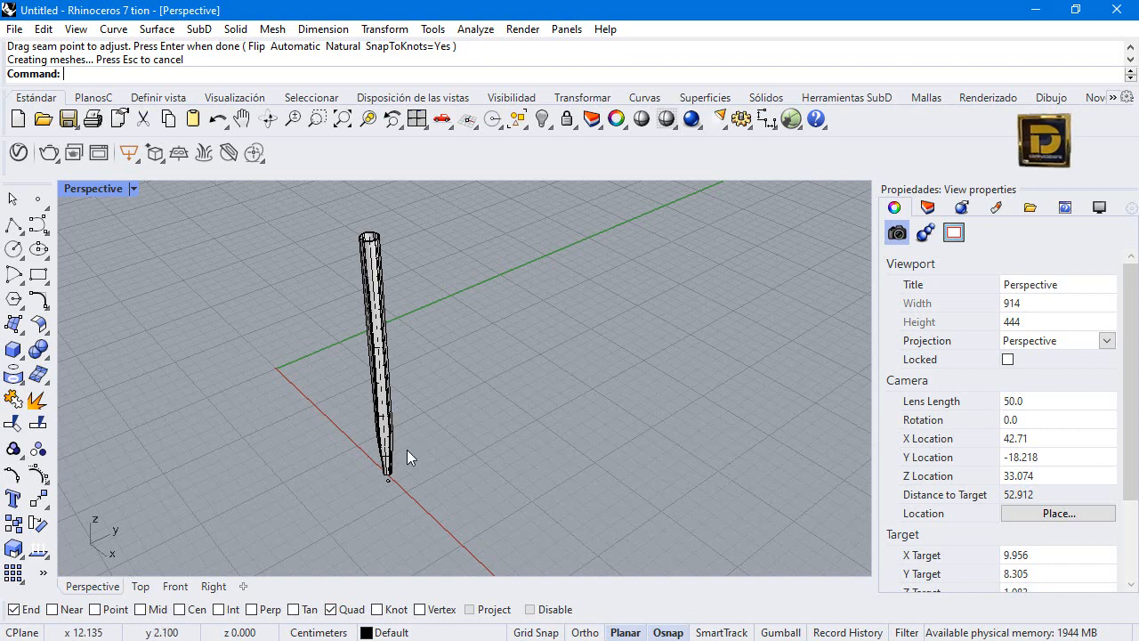
scroll(392, 472, "up", 4)
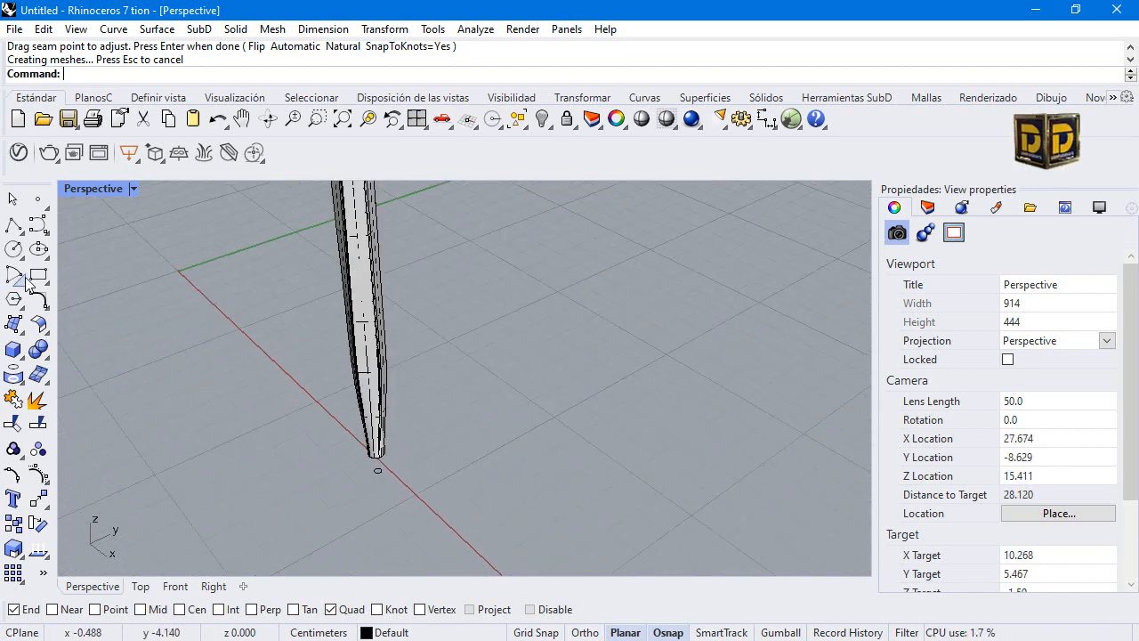
left_click(14, 225)
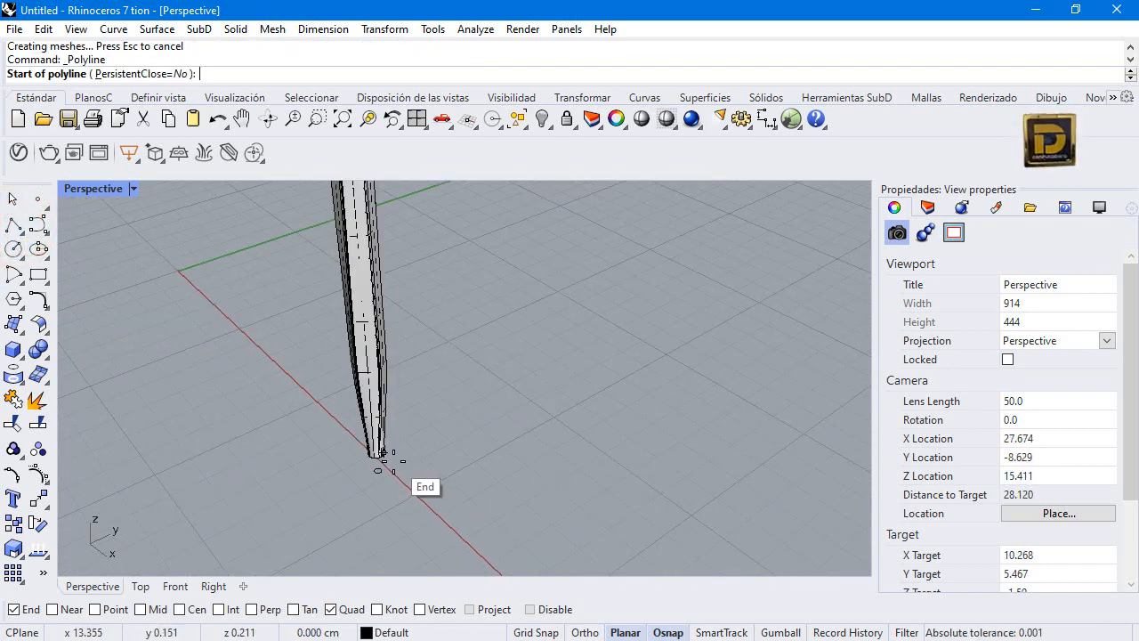
scroll(374, 468, "up", 2)
left_click(360, 481)
left_click(363, 443)
key("Return")
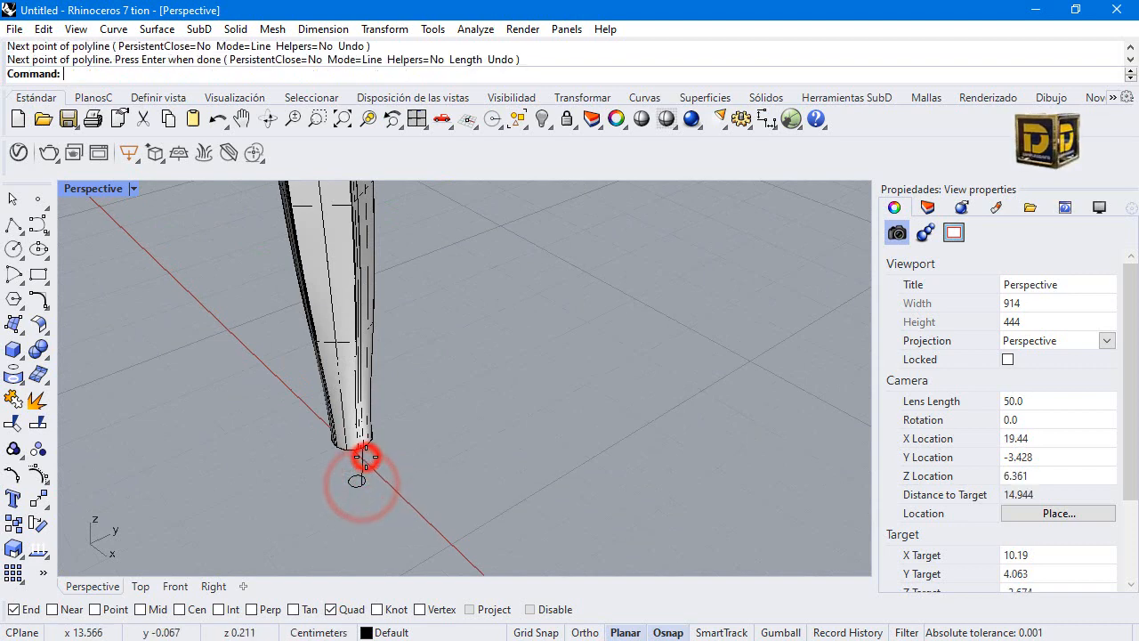
left_click(300, 482)
- Create a closed two-rail sweep using the body's lower circle and the small tip circle as rails and the connecting line as cross section
left_click(19, 326)
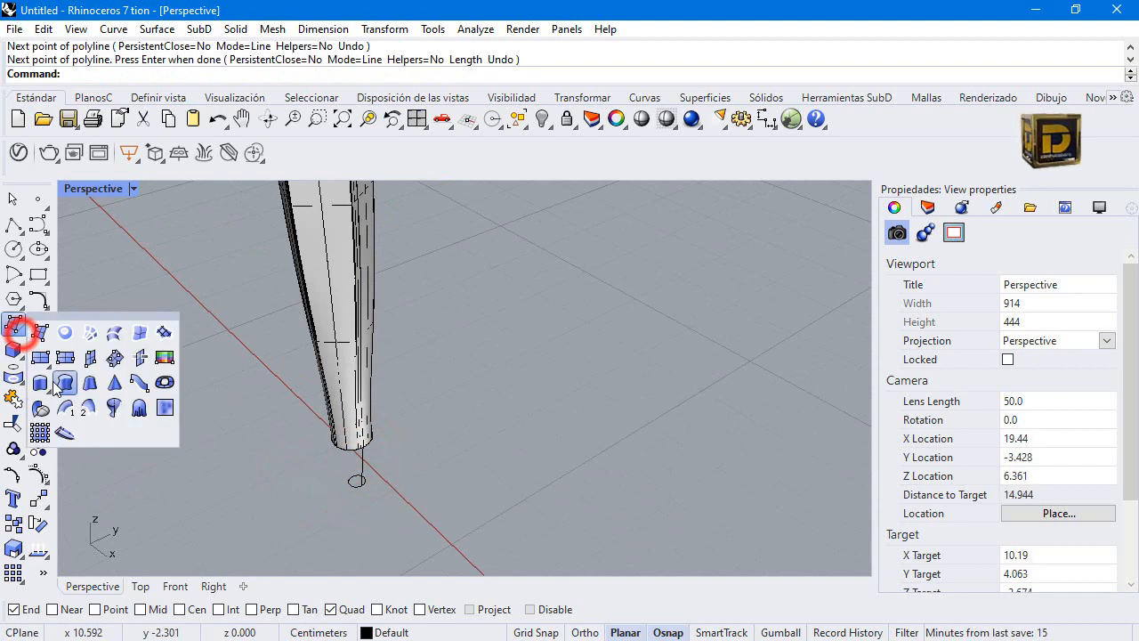
left_click(86, 409)
scroll(360, 459, "up", 1)
left_click(344, 437)
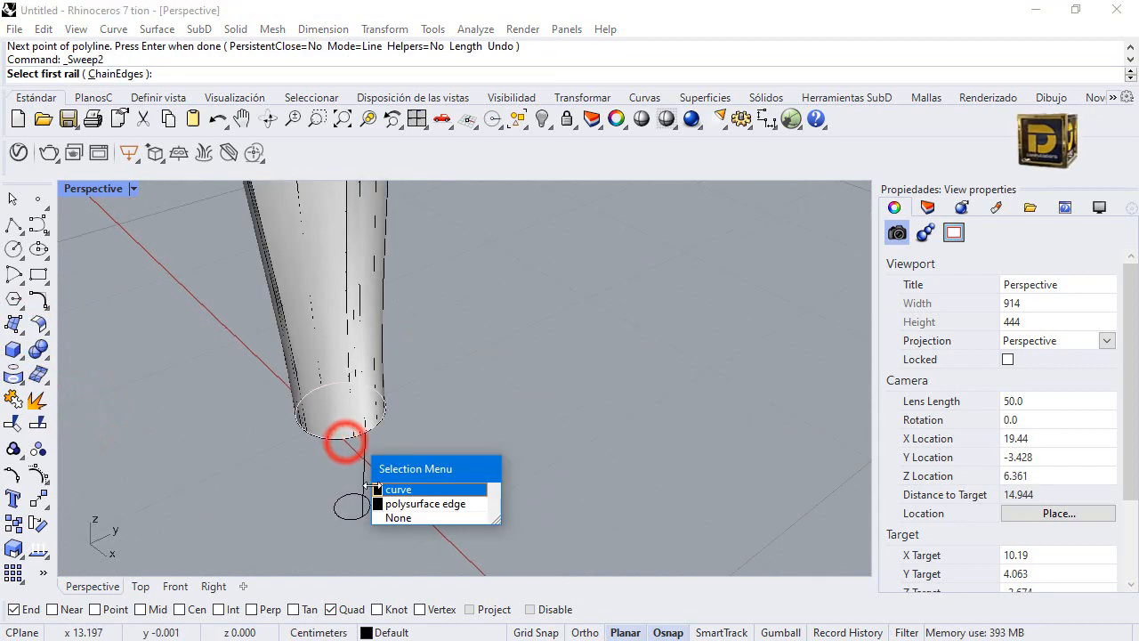
left_click(384, 491)
left_click(339, 501)
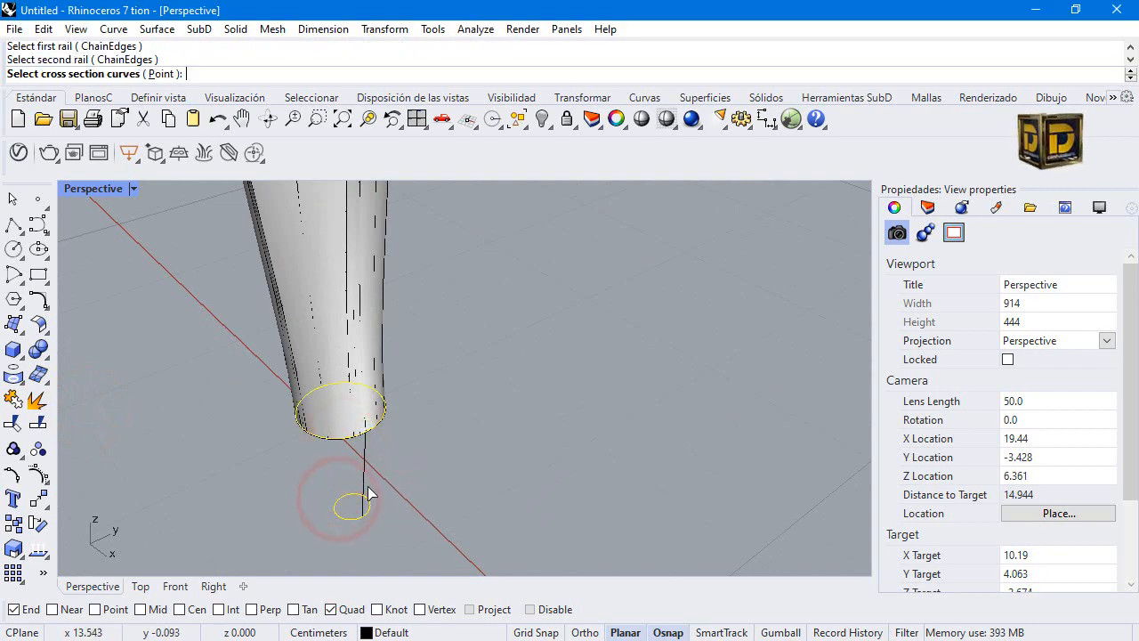
right_click(363, 483)
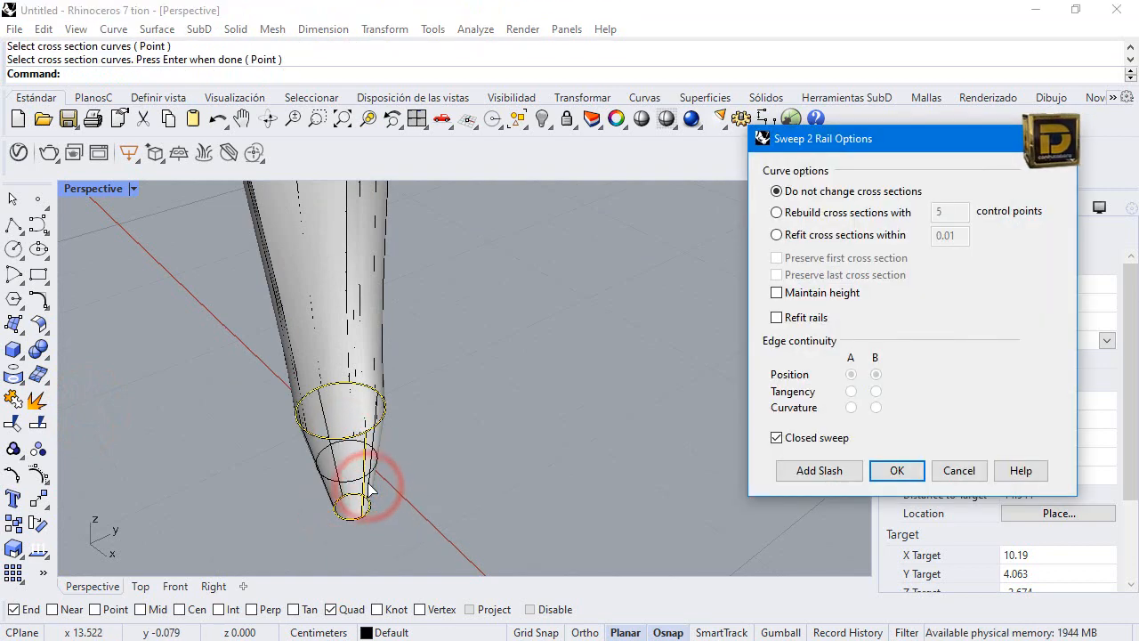
left_click(897, 471)
scroll(641, 454, "down", 3)
scroll(162, 443, "down", 3)
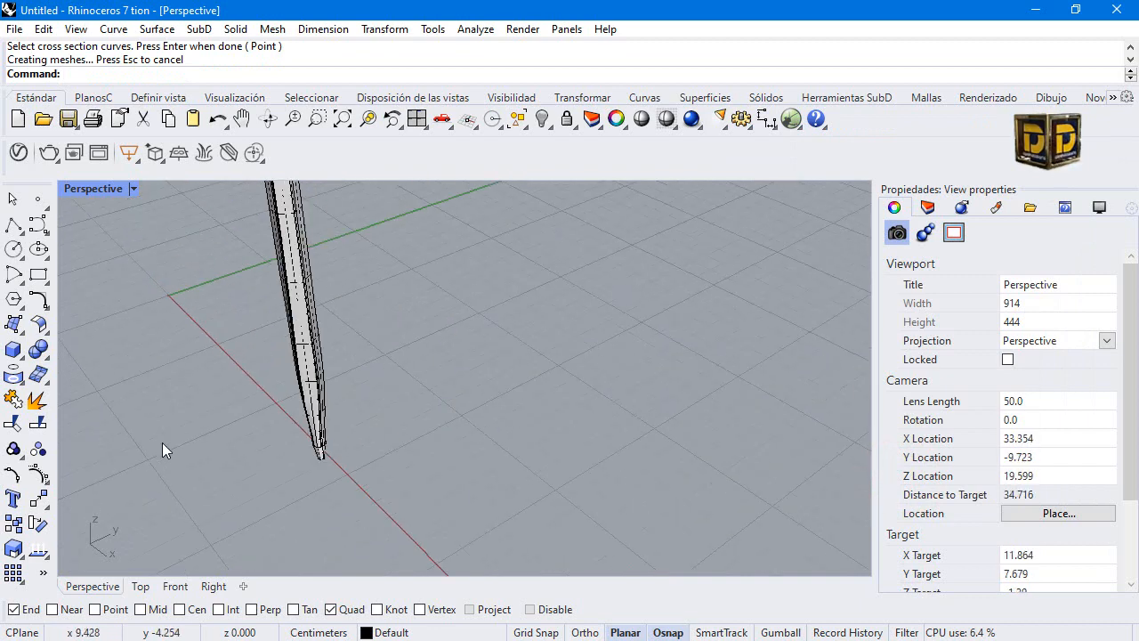
- Add a sphere by diameter across opposite sides of the pen tip's small open end to form the ball point
scroll(324, 472, "up", 3)
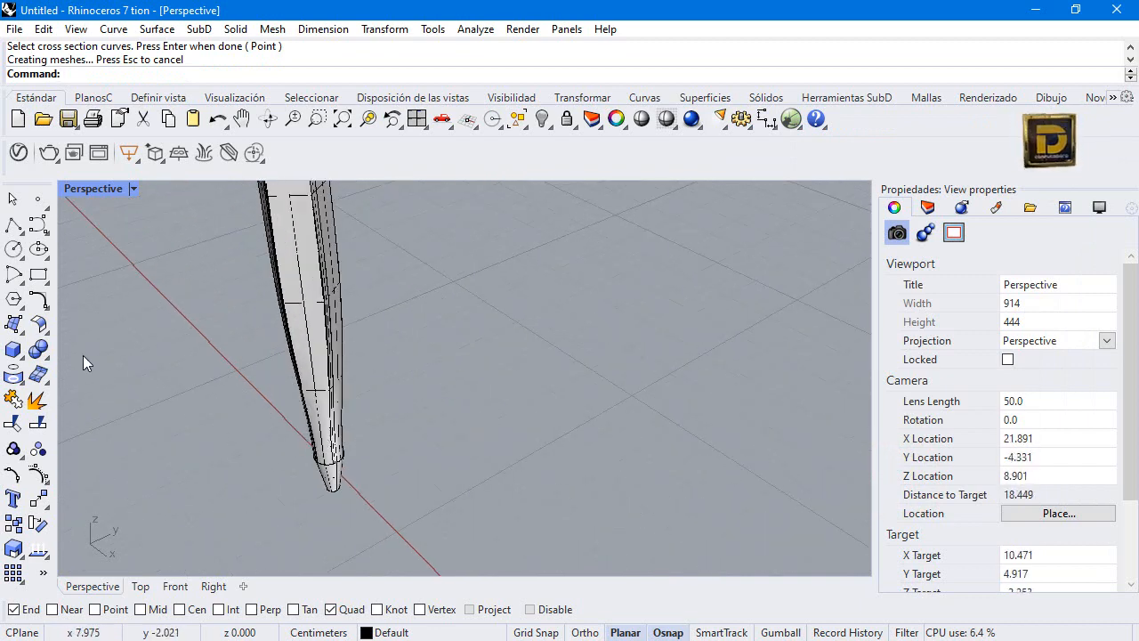
left_click(45, 360)
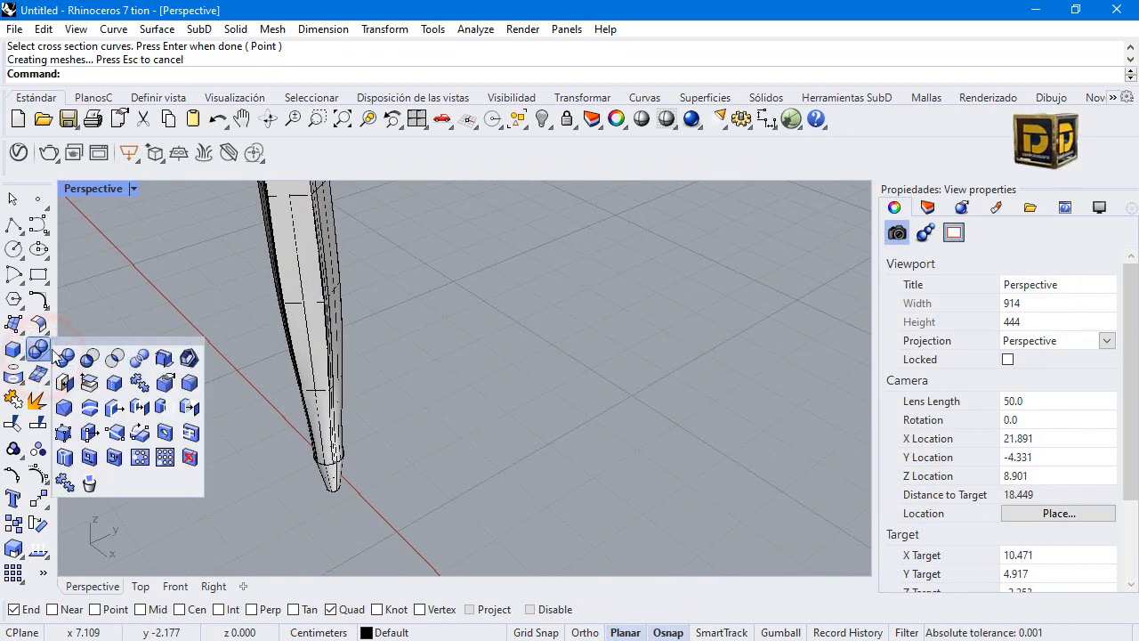
left_click(18, 353)
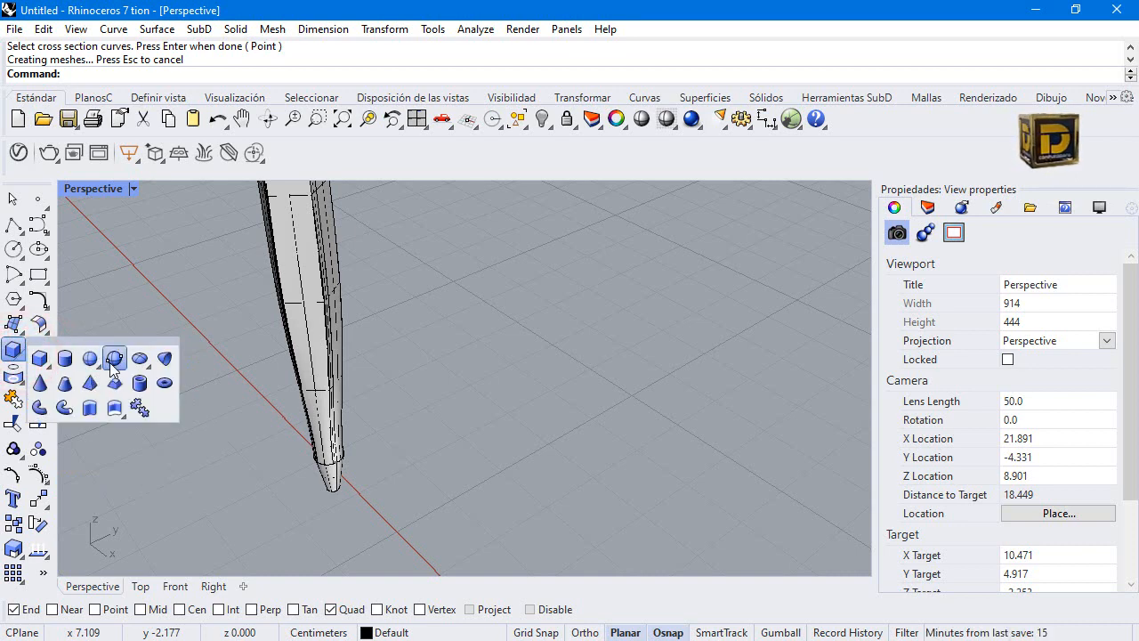
left_click(116, 360)
scroll(338, 485, "up", 3)
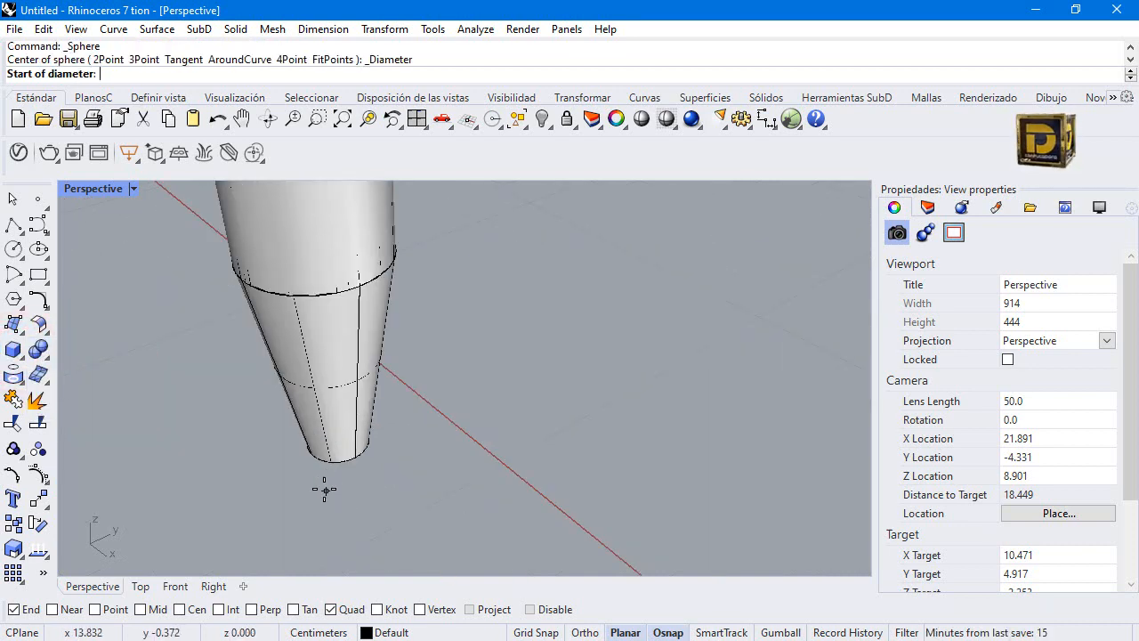
left_click(311, 454)
left_click(358, 449)
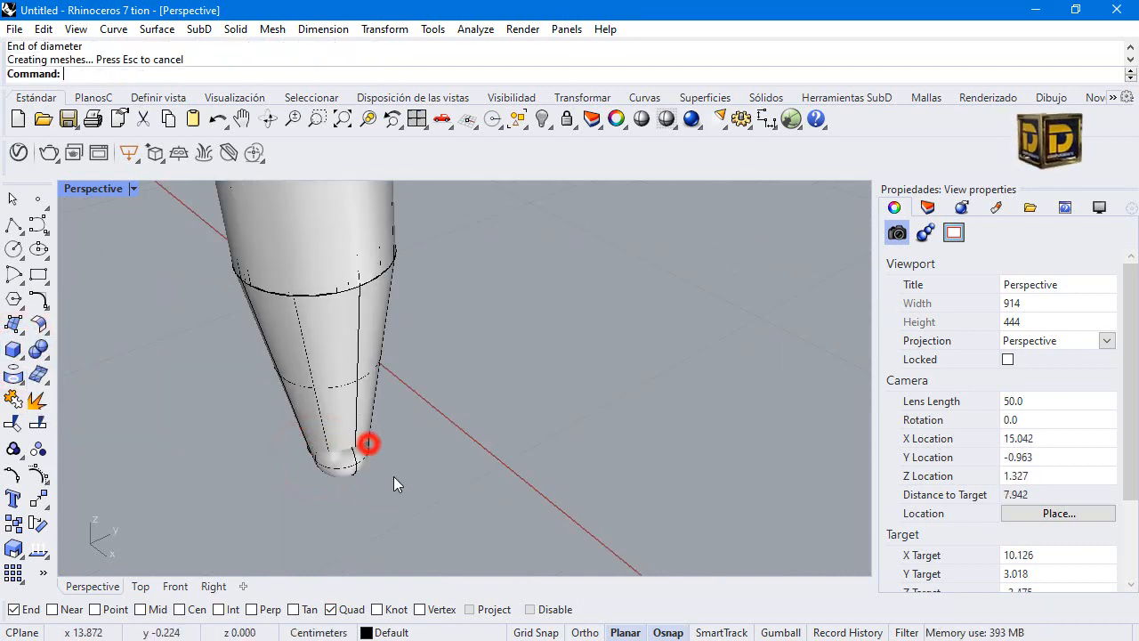
scroll(348, 480, "down", 2)
mouse_move(371, 495)
right_mouse_down()
mouse_move(341, 387)
mouse_move(364, 445)
right_mouse_up()
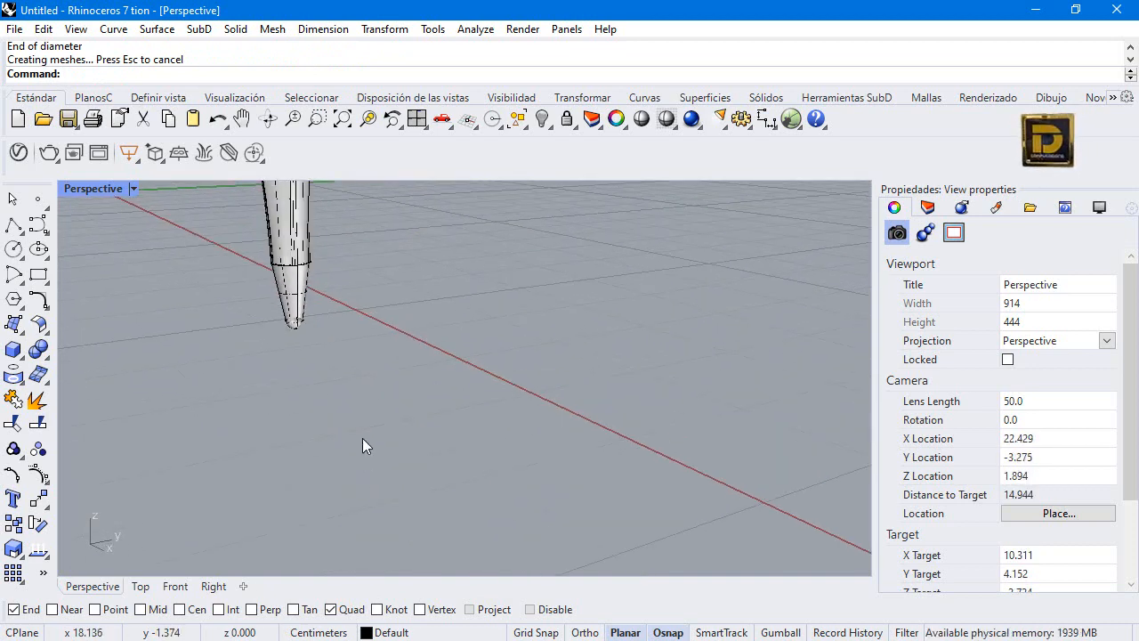
- Add a sphere by diameter between opposite quadrants of the pen body's upper rim to round off the open end
middle_click(373, 392)
left_click(398, 375)
scroll(406, 436, "down", 6)
scroll(443, 313, "up", 6)
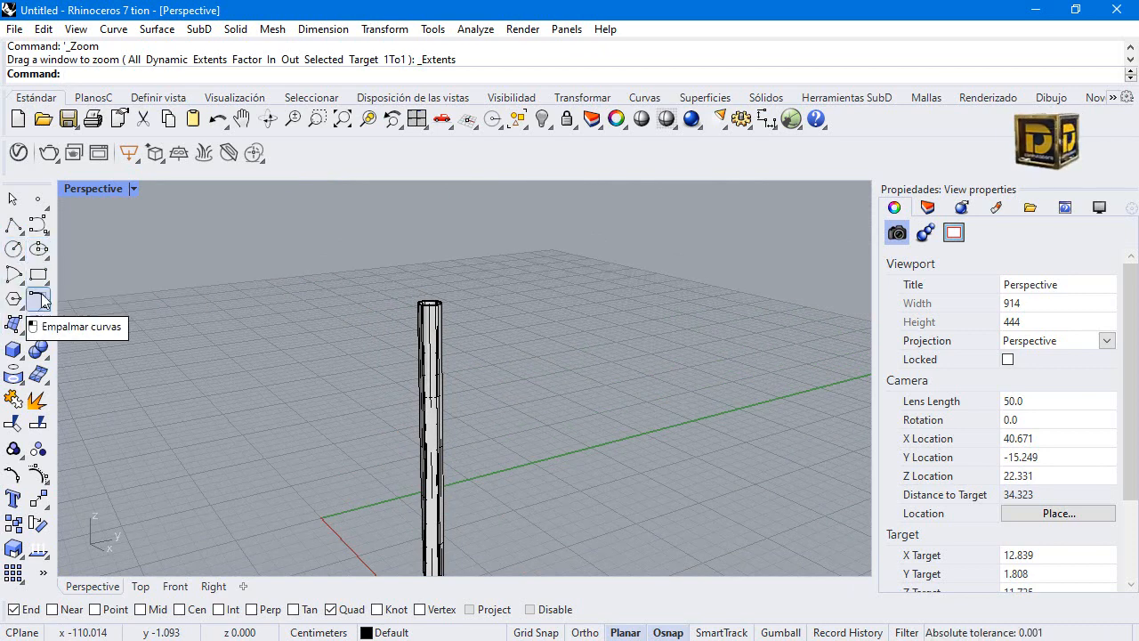
left_click(21, 356)
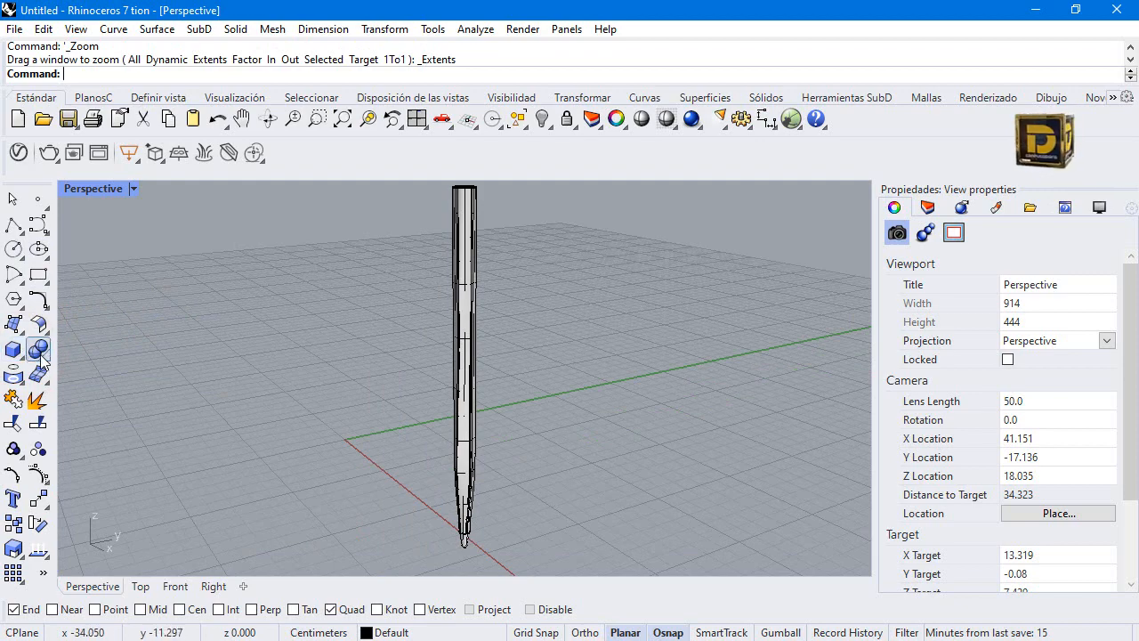
left_click(18, 356)
right_click_drag(322, 320, 378, 352)
scroll(370, 351, "up", 5)
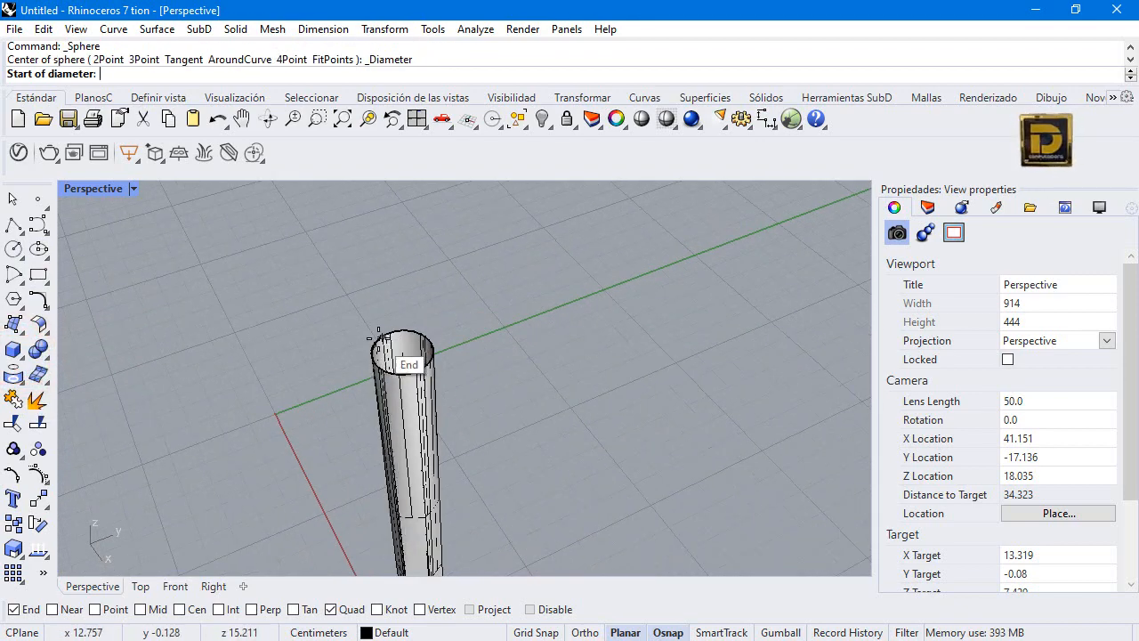
left_click(372, 352)
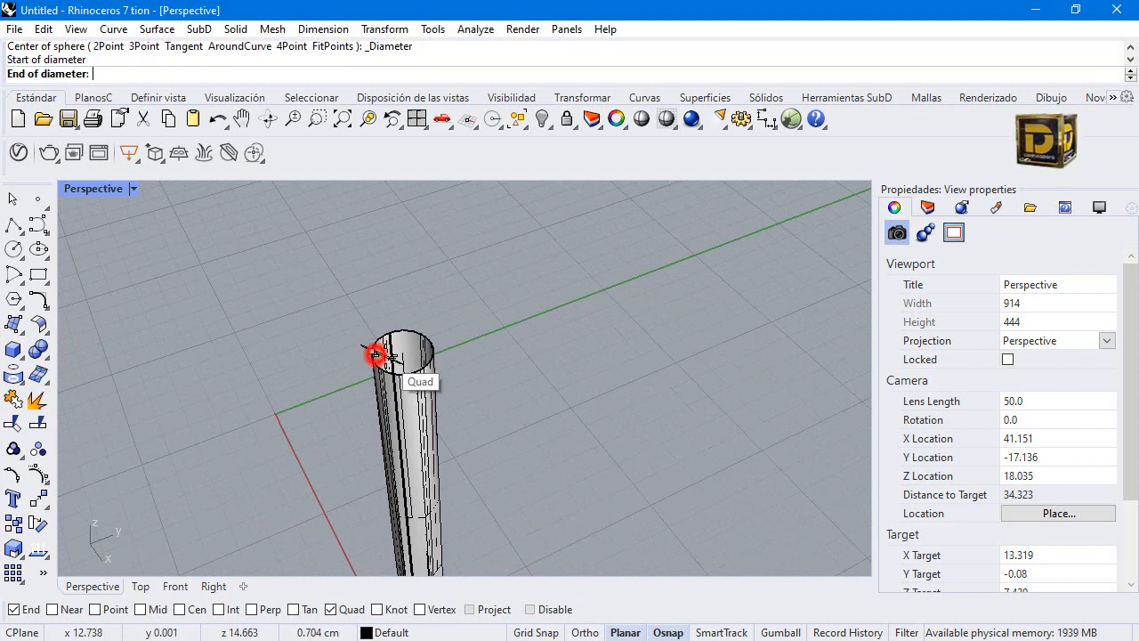
left_click(436, 353)
- Examine the upper sphere and the swept pen body and compare the model with the rendered pen images
left_click(409, 335)
scroll(319, 348, "down", 3)
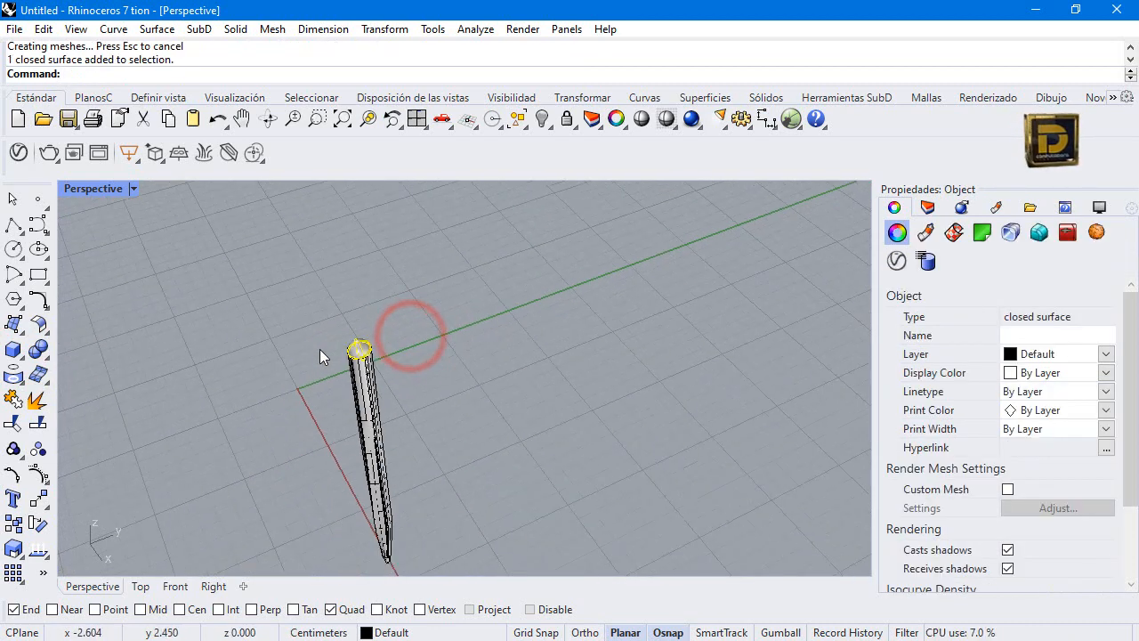
right_click_drag(462, 313, 470, 342)
left_click(470, 342)
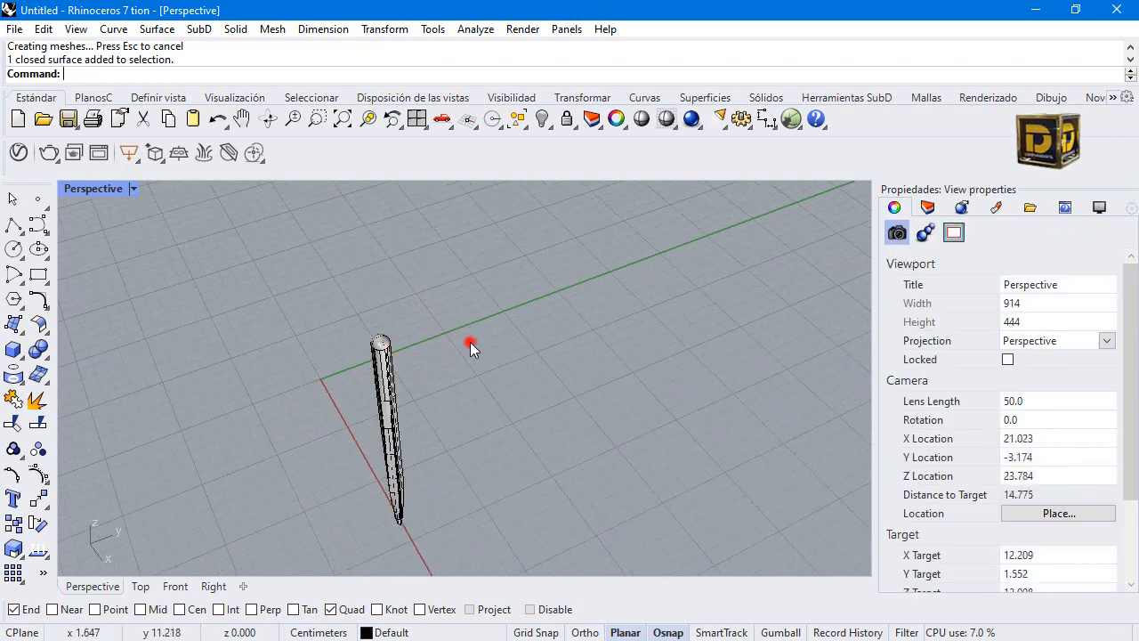
left_click(398, 436)
scroll(398, 429, "up", 3)
left_click(448, 396)
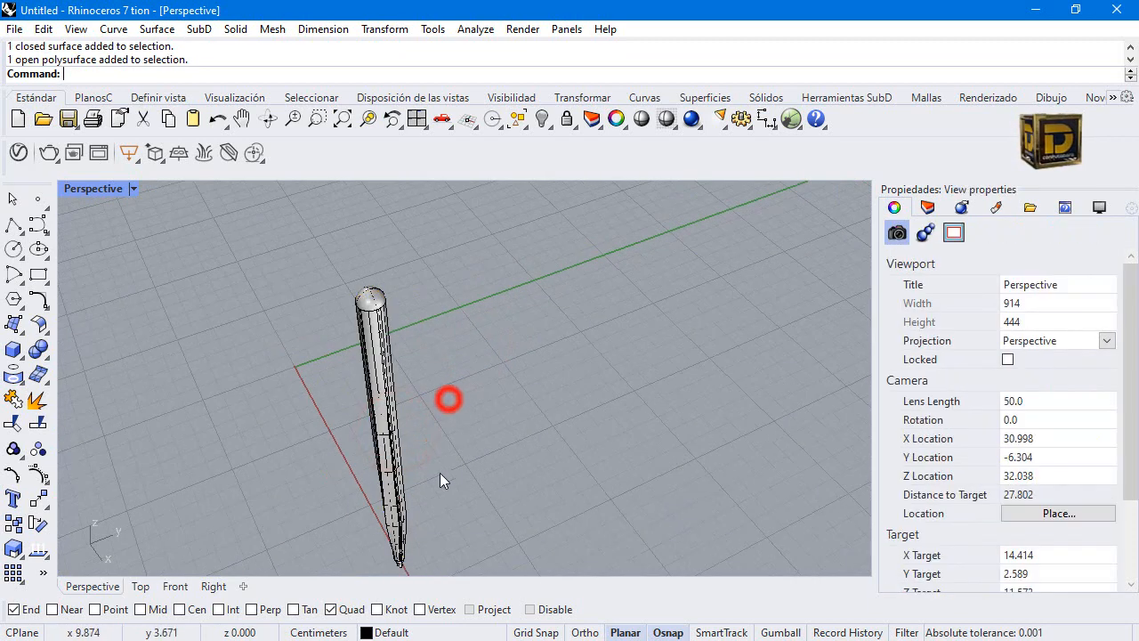
scroll(418, 393, "up", 2)
left_click(380, 388)
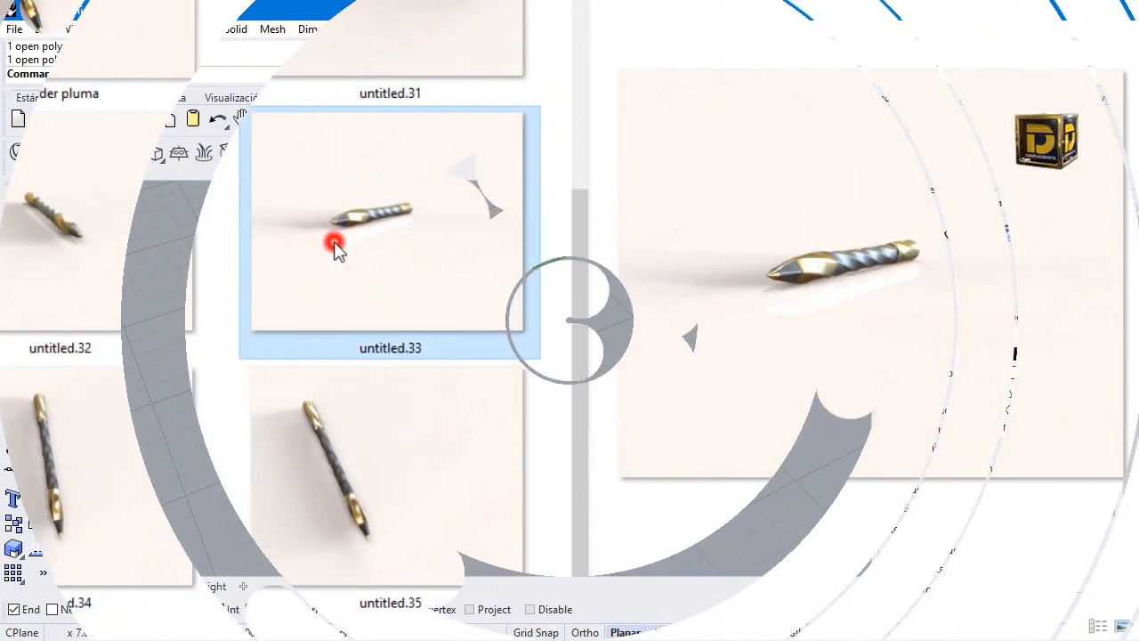
left_click(377, 449)
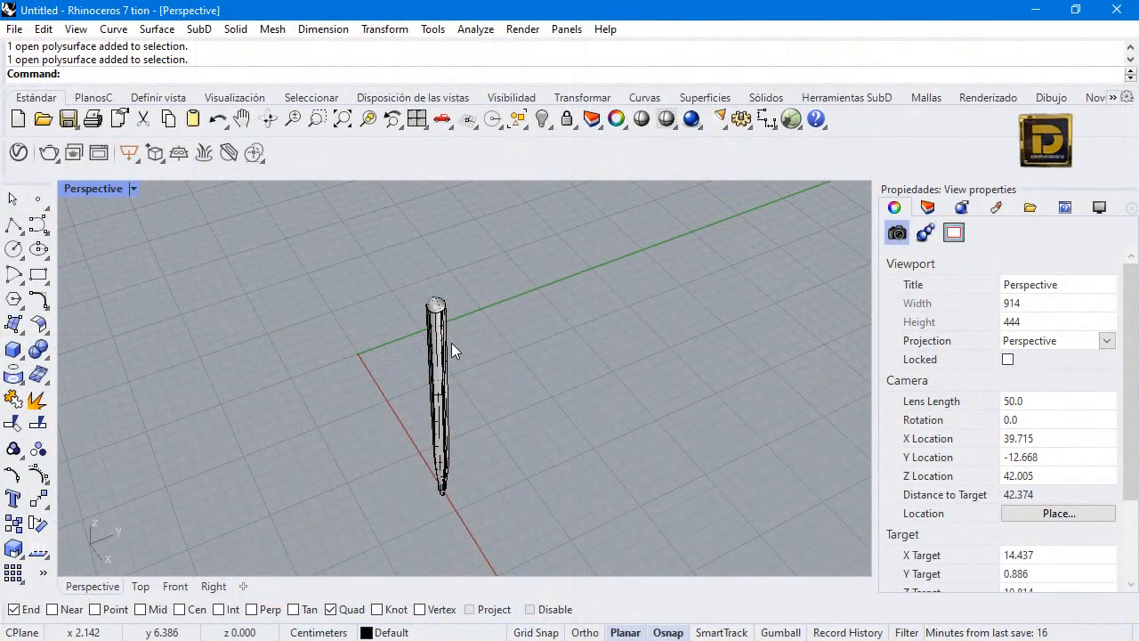
scroll(454, 318, "up", 4)
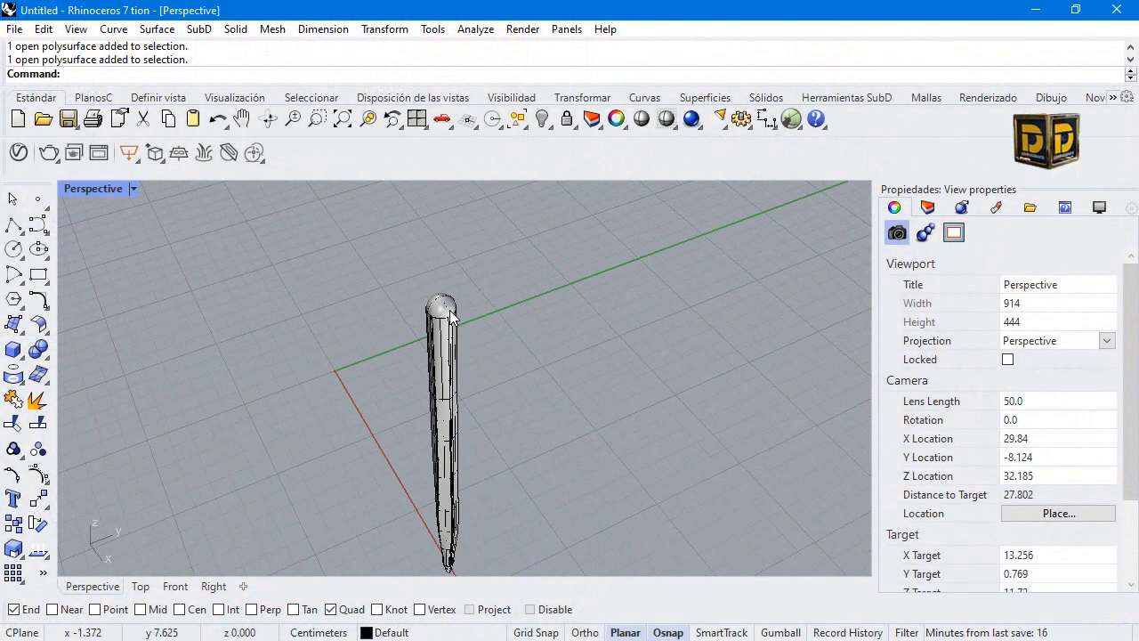
- Hide the sphere that rounds off the upper end of the pen body
scroll(449, 311, "down", 2)
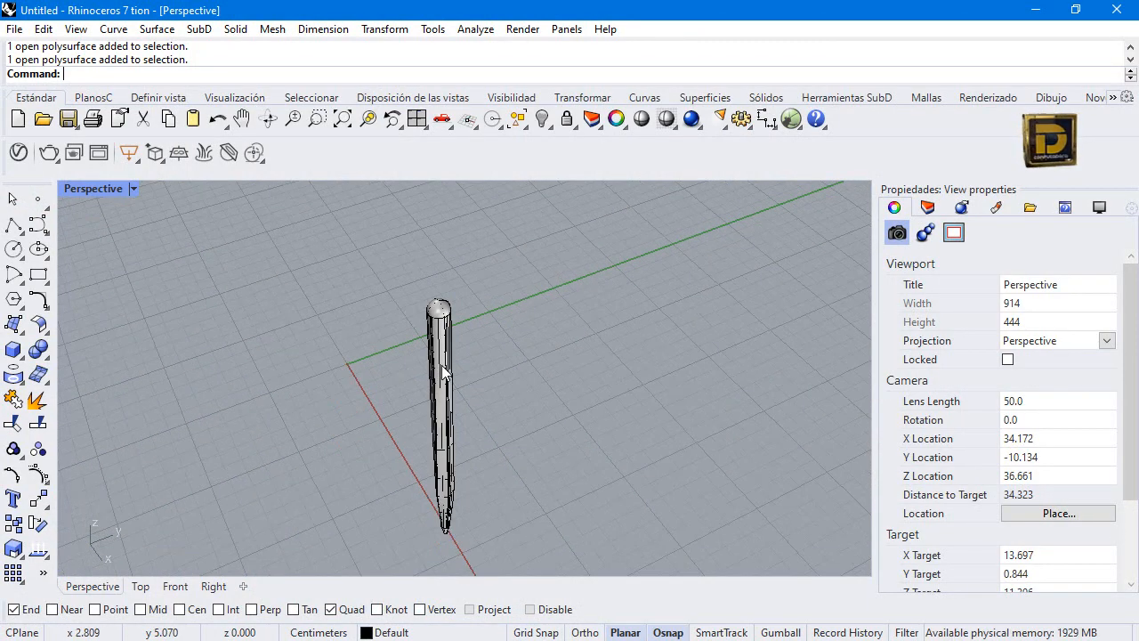
scroll(442, 366, "up", 2)
scroll(454, 347, "down", 2)
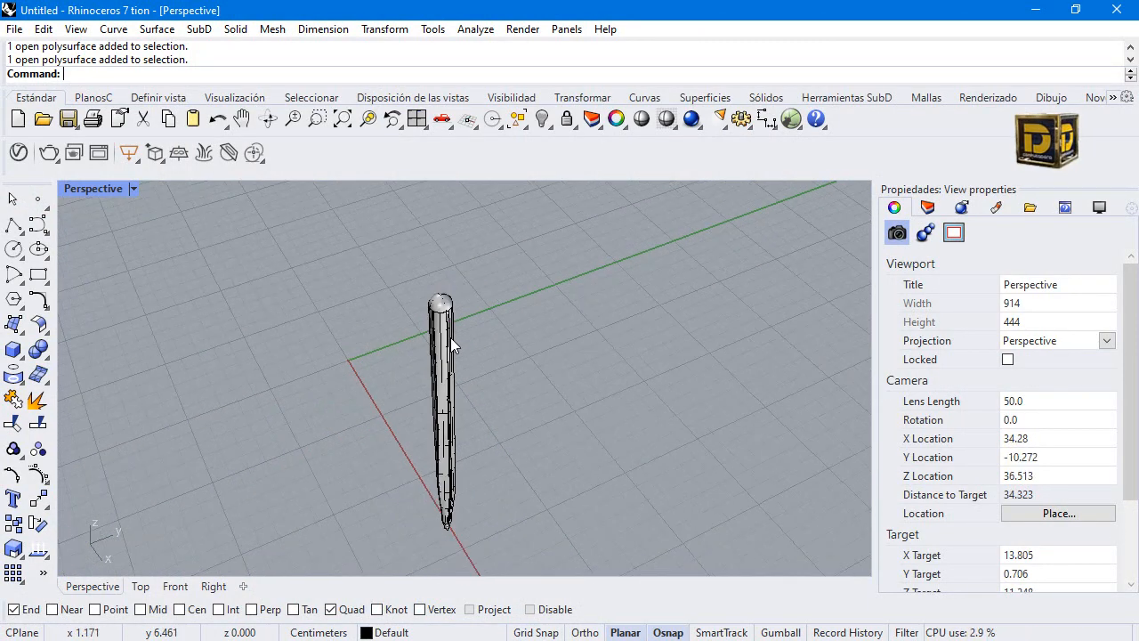
scroll(445, 334, "up", 2)
left_click(445, 333)
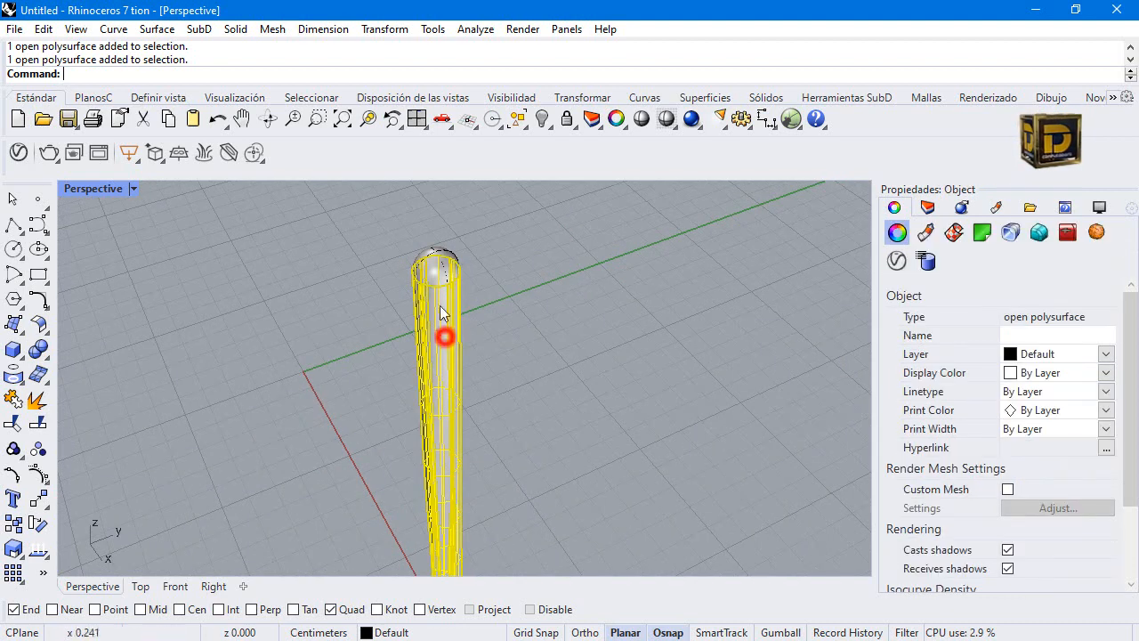
left_click(442, 258)
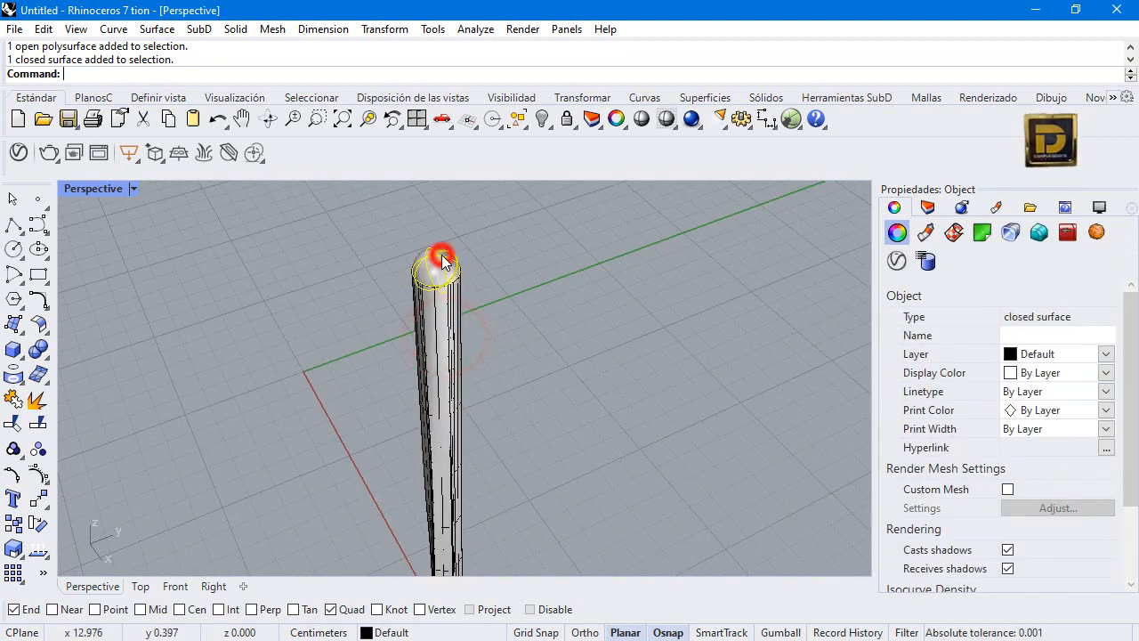
left_click(542, 118)
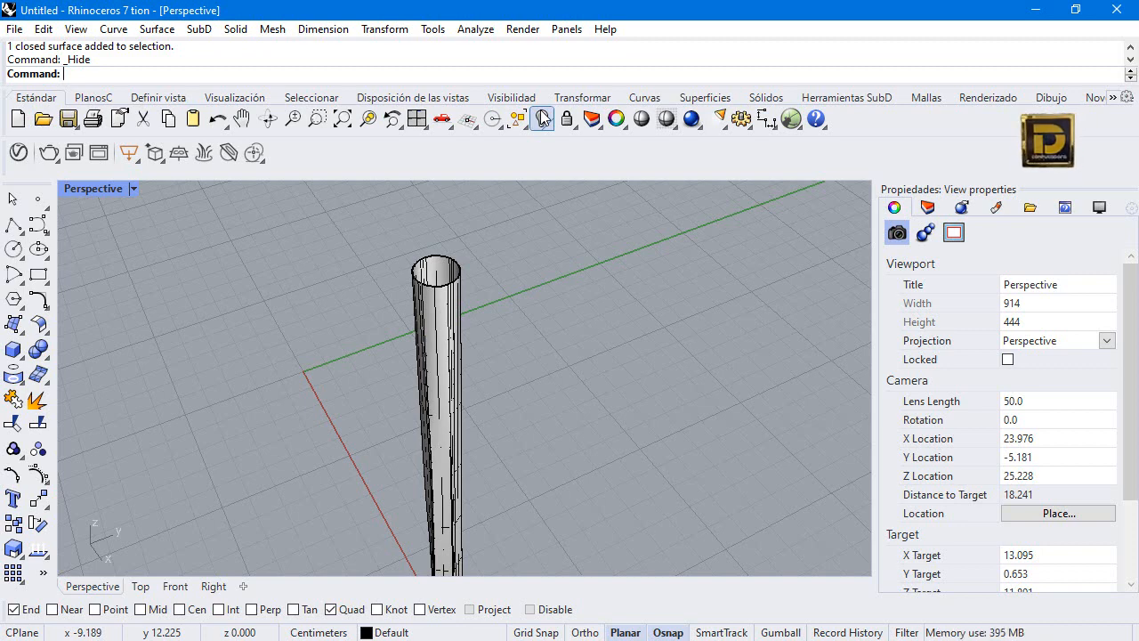
- Offset the pen body surface inward by 0.08 cm with the solid option on and the input surface deleted
scroll(445, 264, "up", 2)
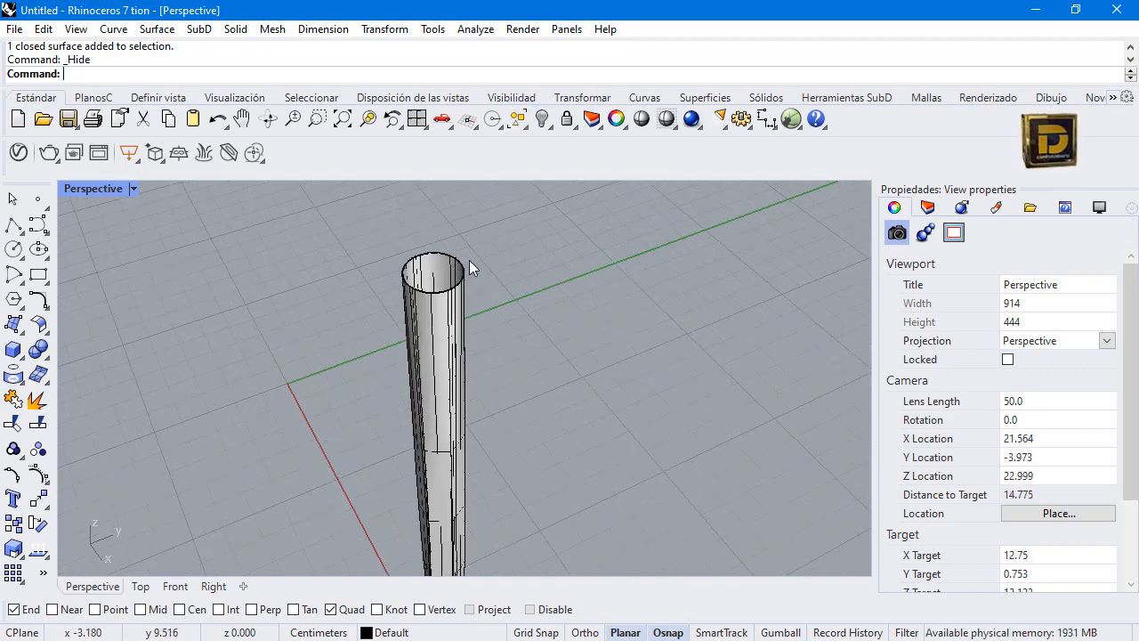
left_click(430, 332)
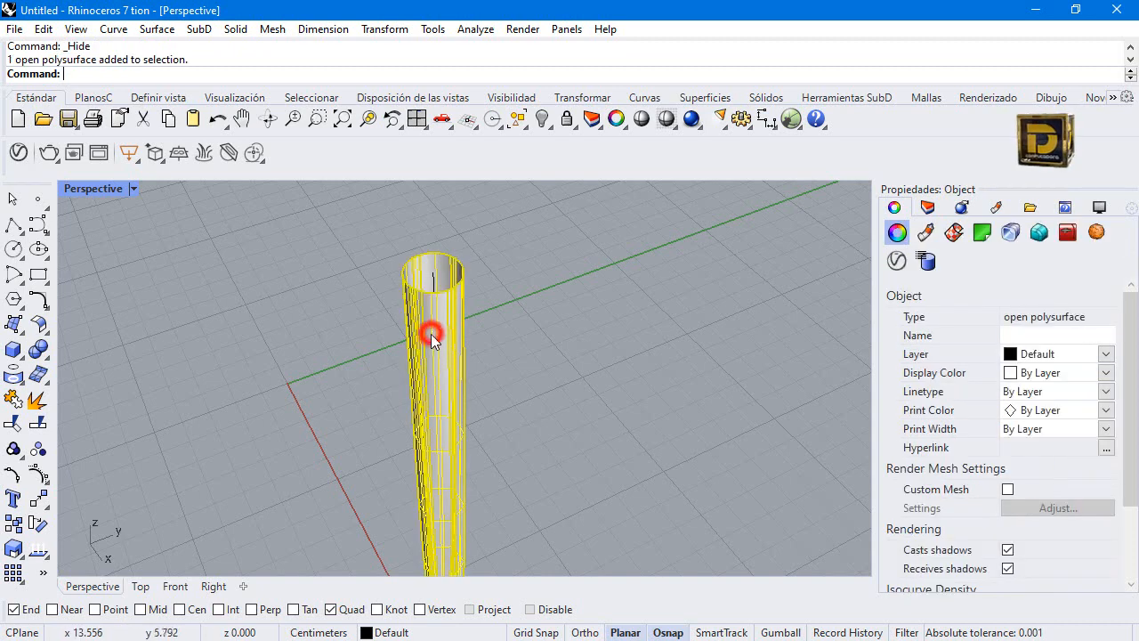
left_click(37, 329)
left_click(89, 356)
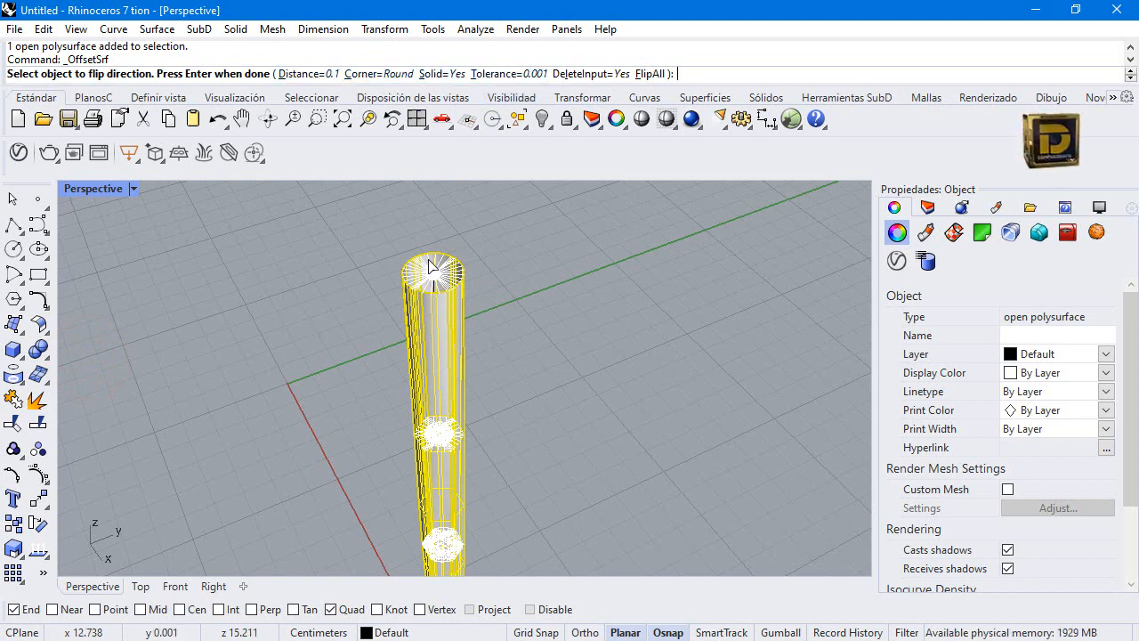
scroll(432, 271, "up", 2)
key("Return")
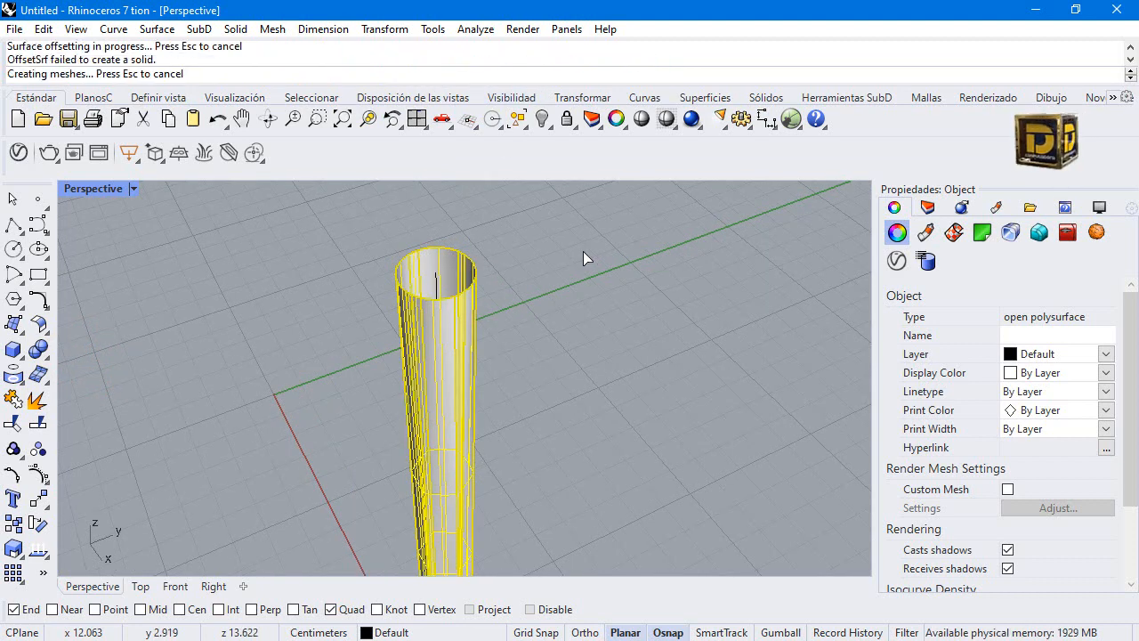
right_click_drag(583, 251, 500, 500)
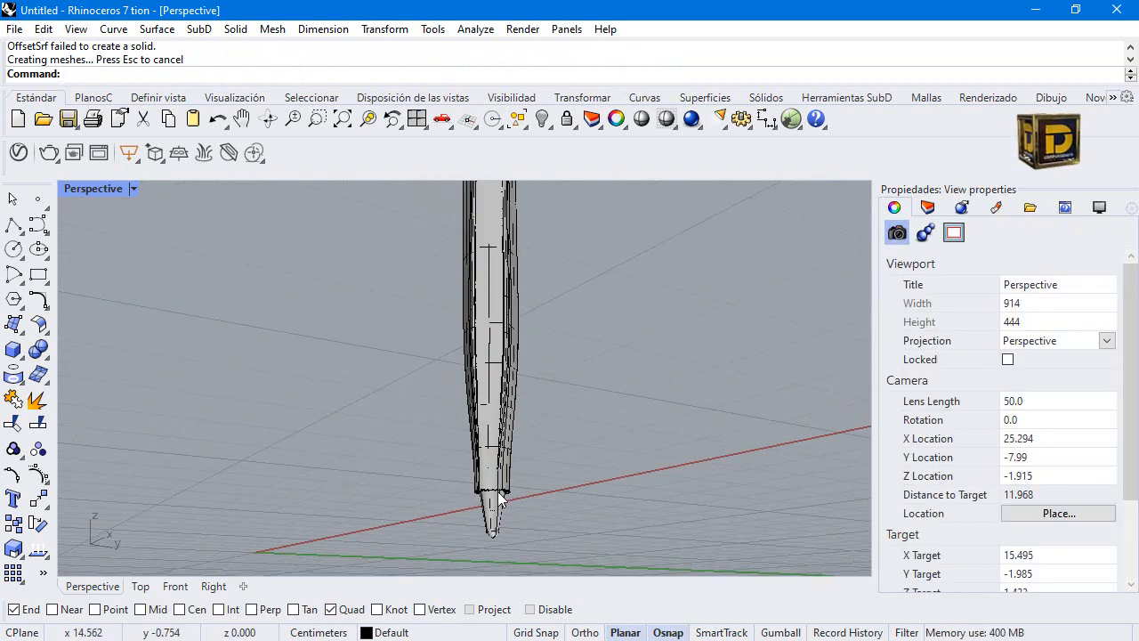
- Try offsetting the pen tip surface outward by 0.08 cm as a solid, and undo the offset
left_click(498, 508)
right_click(531, 490)
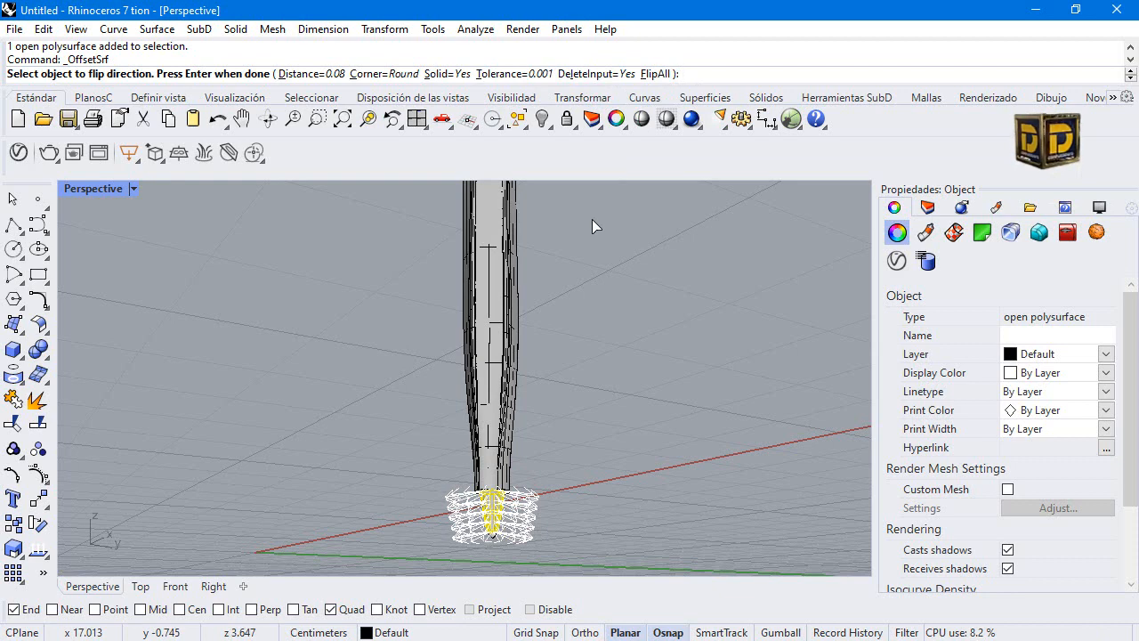
key("Return")
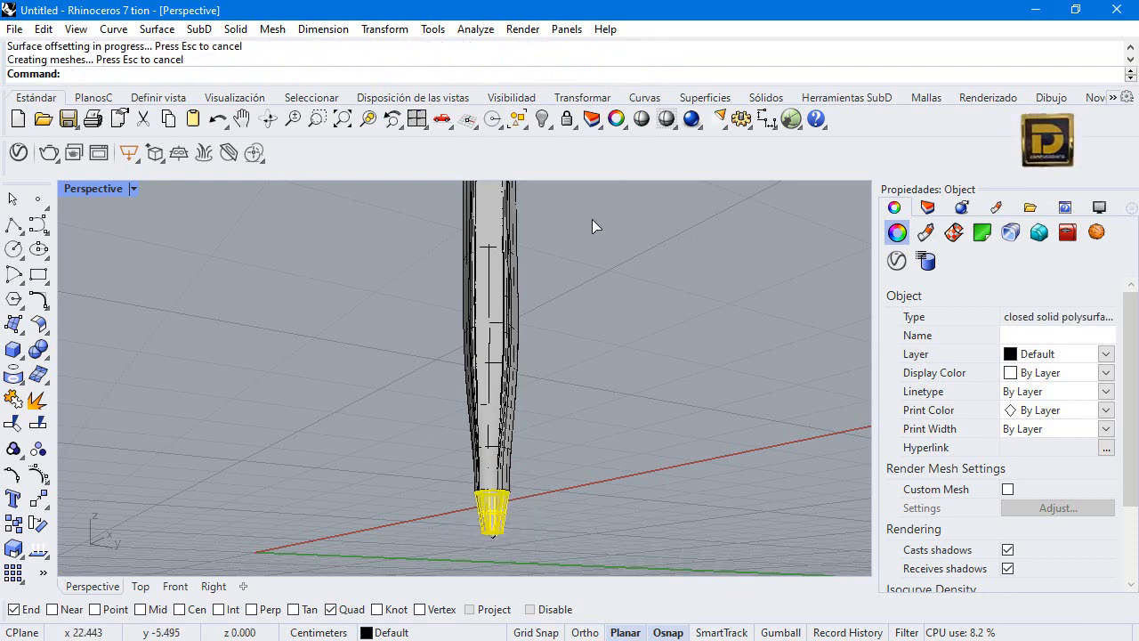
left_click(704, 345)
right_click_drag(703, 345, 513, 473)
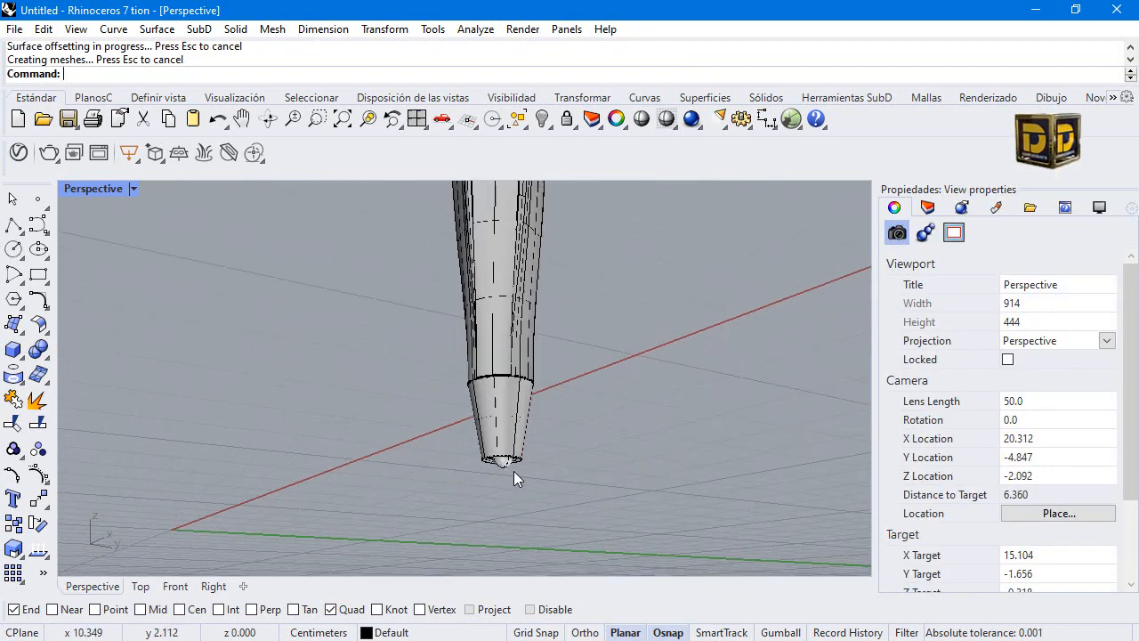
scroll(509, 467, "up", 10)
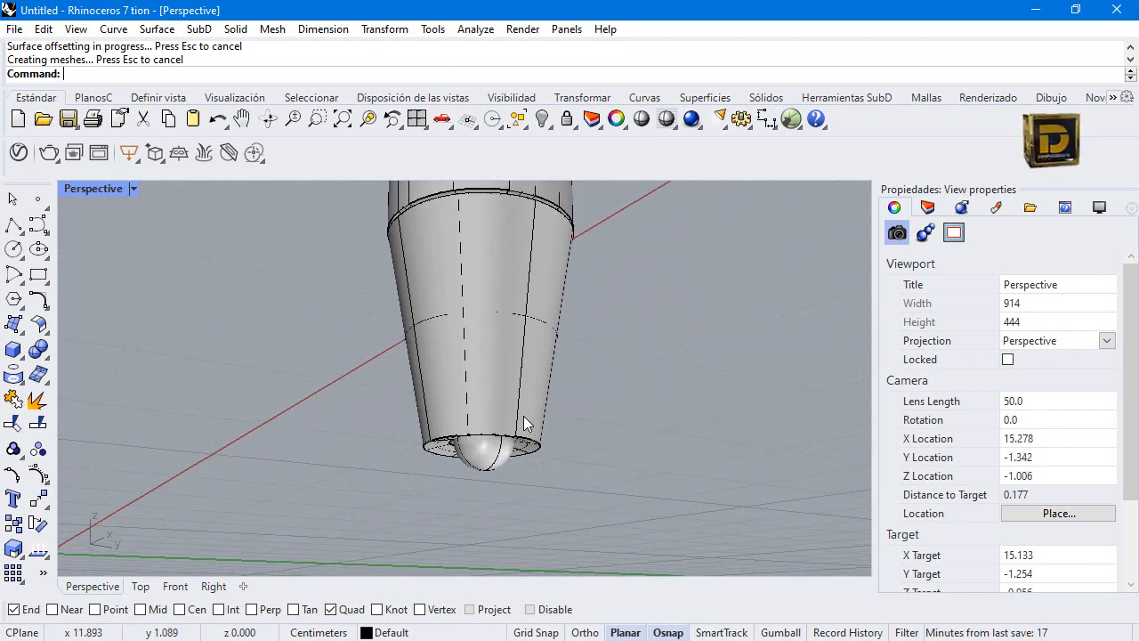
key("ctrl+z")
- Offset the pen tip surface outward as a solid, using a distance smaller than 0.08 cm
key("Return")
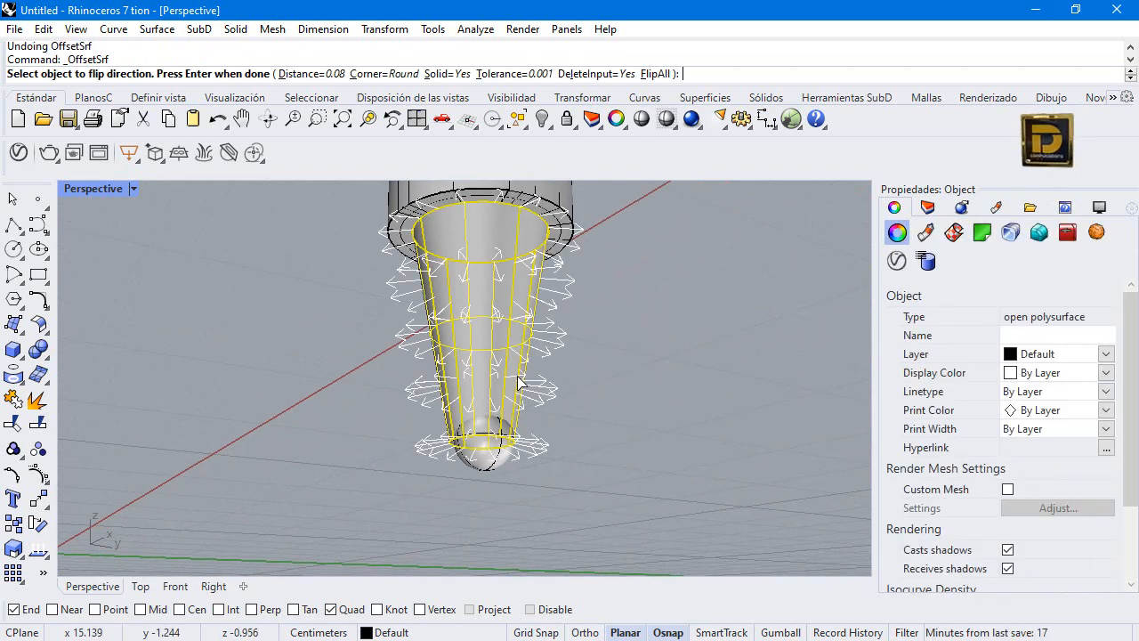
left_click(307, 74)
type(".0")
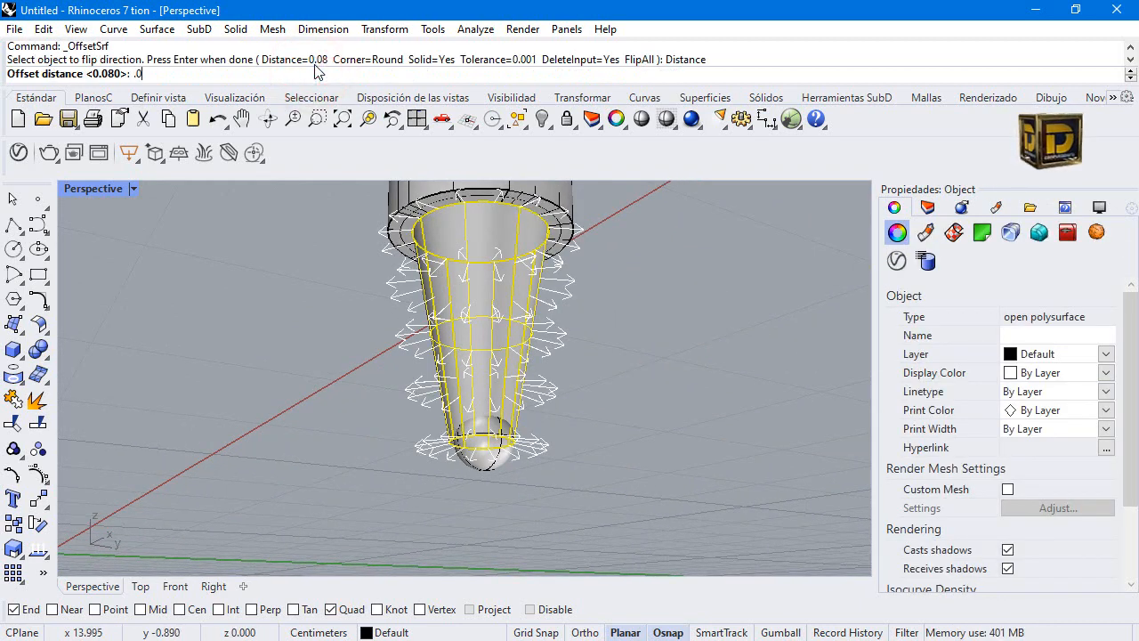
key("Return")
key("Return")
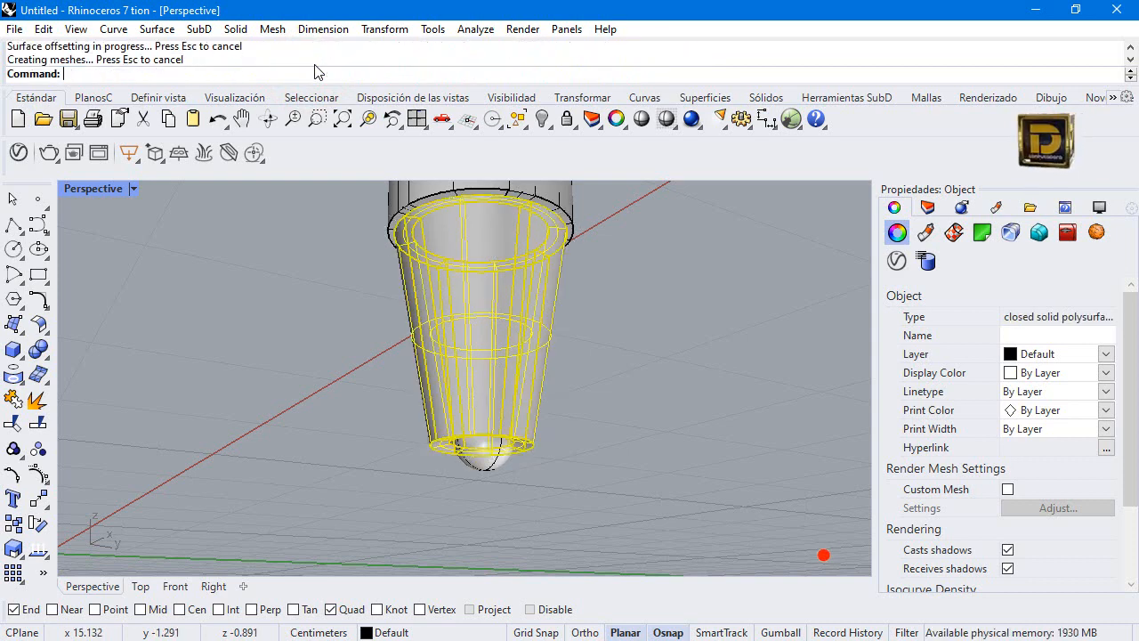
left_click(317, 361)
- Delete the ball-point sphere at the open end of the pen tip
scroll(359, 373, "down", 10)
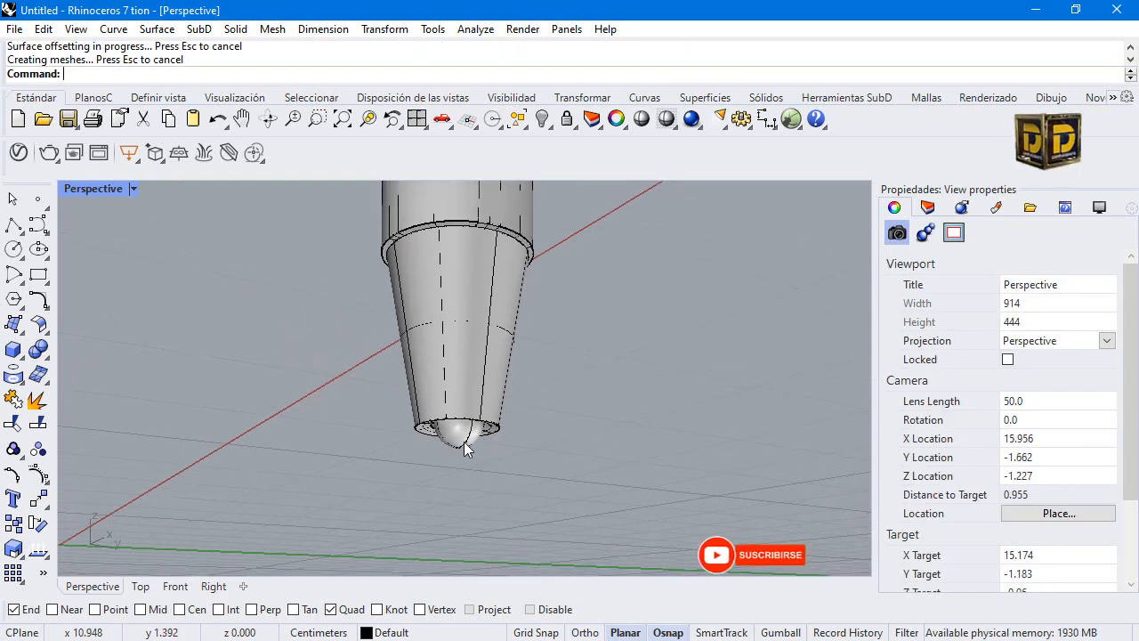
scroll(458, 441, "up", 5)
scroll(452, 436, "up", 5)
left_click(445, 392)
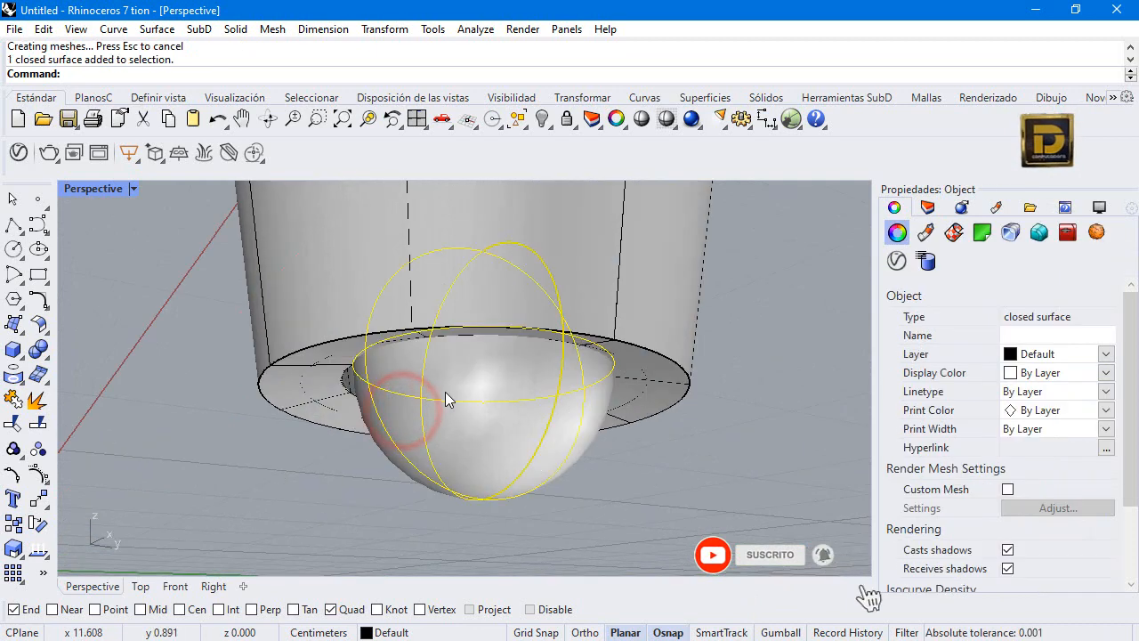
key("Delete")
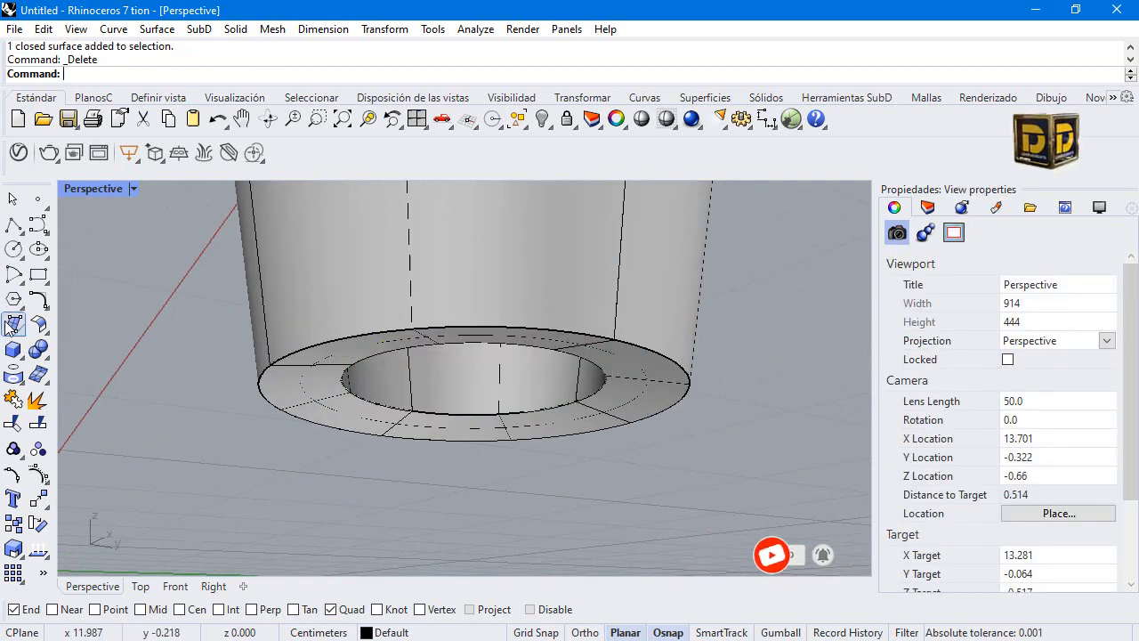
- Add a sphere by diameter between opposite points on the inner rim of the thickened pen tip's opening
left_click(13, 349)
left_click(116, 356)
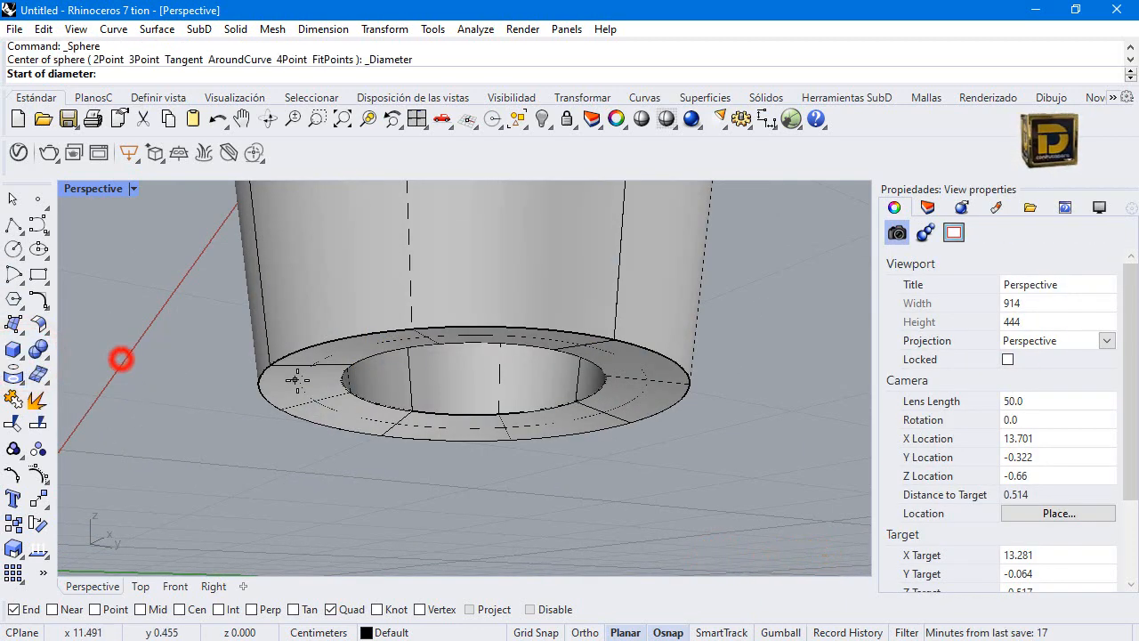
left_click(353, 362)
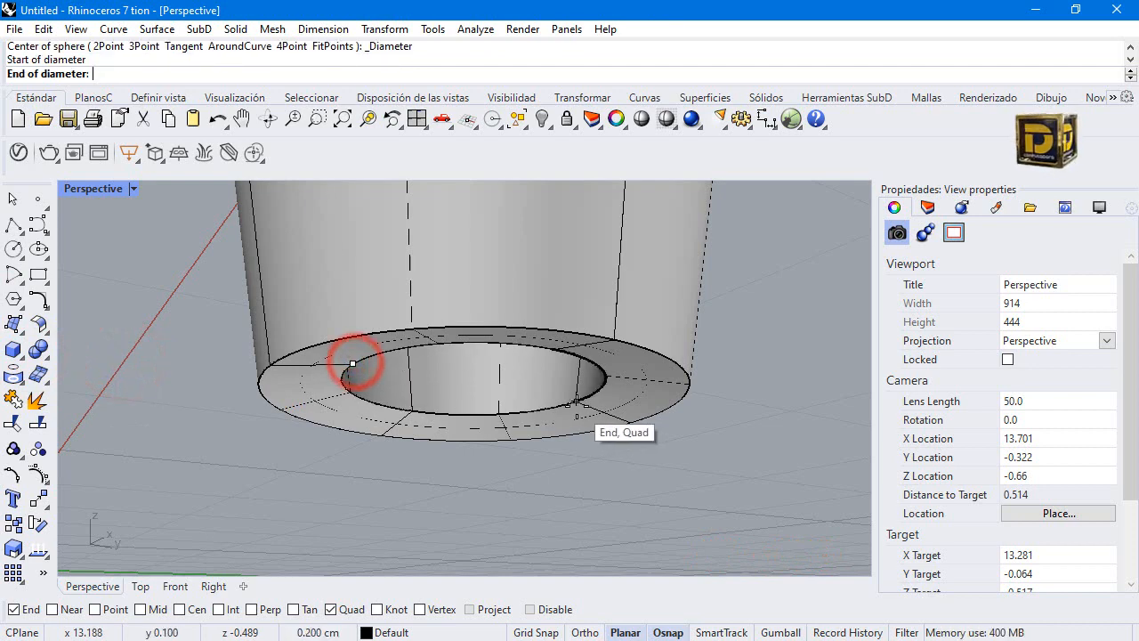
left_click(577, 403)
scroll(333, 454, "down", 10)
scroll(524, 448, "down", 12)
scroll(520, 438, "down", 10)
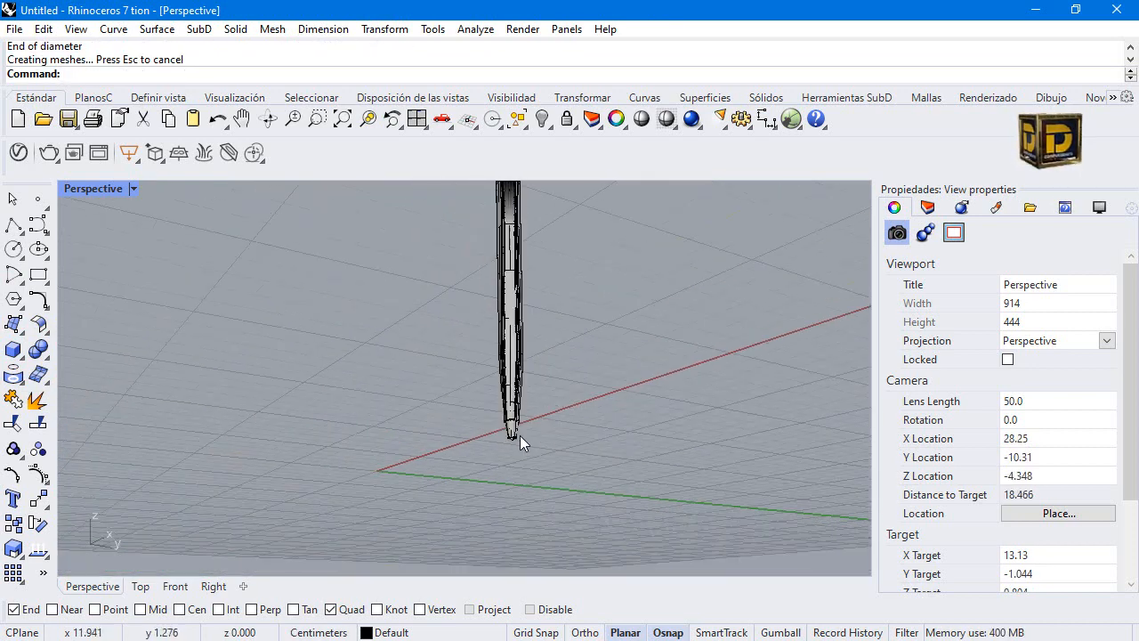
right_click_drag(519, 436, 362, 356)
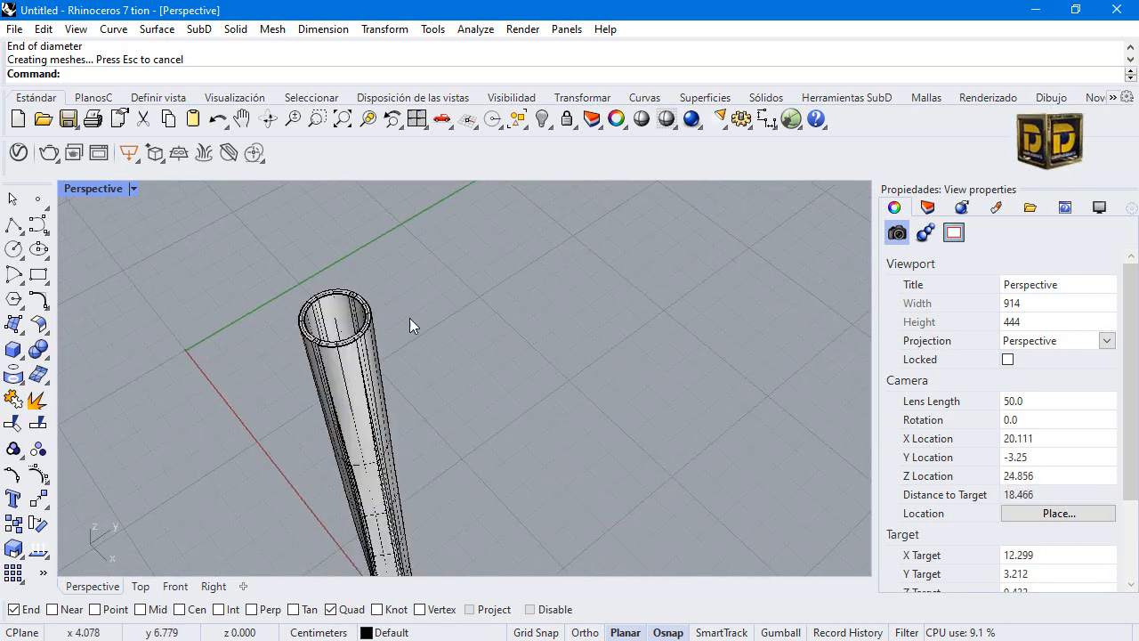
left_click(48, 513)
left_click(46, 508)
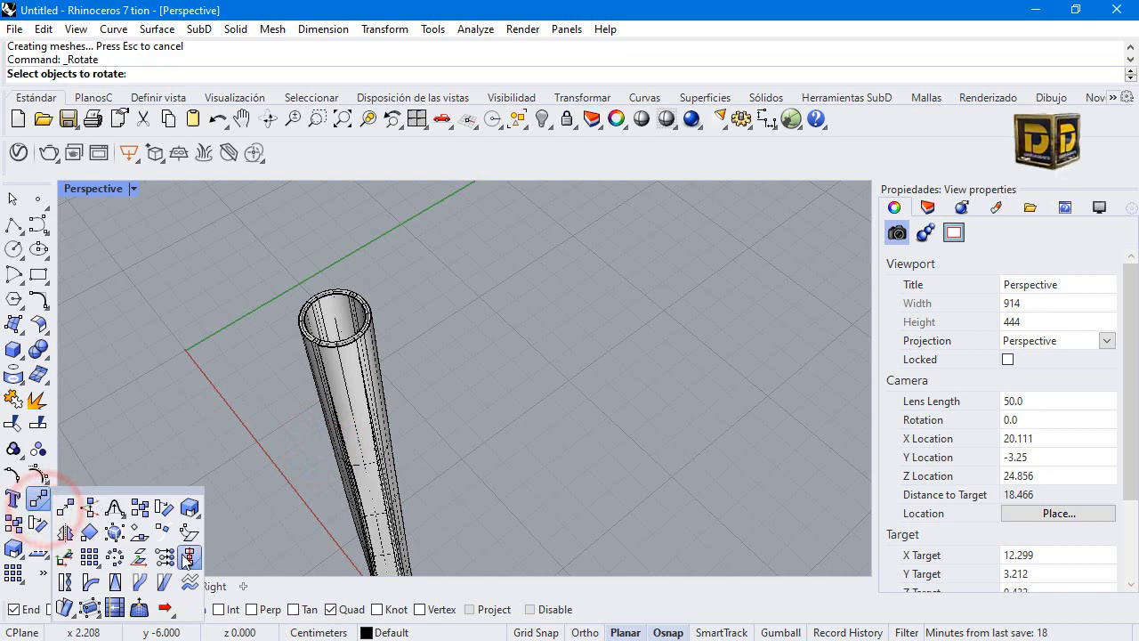
left_click(64, 583)
scroll(329, 334, "down", 3)
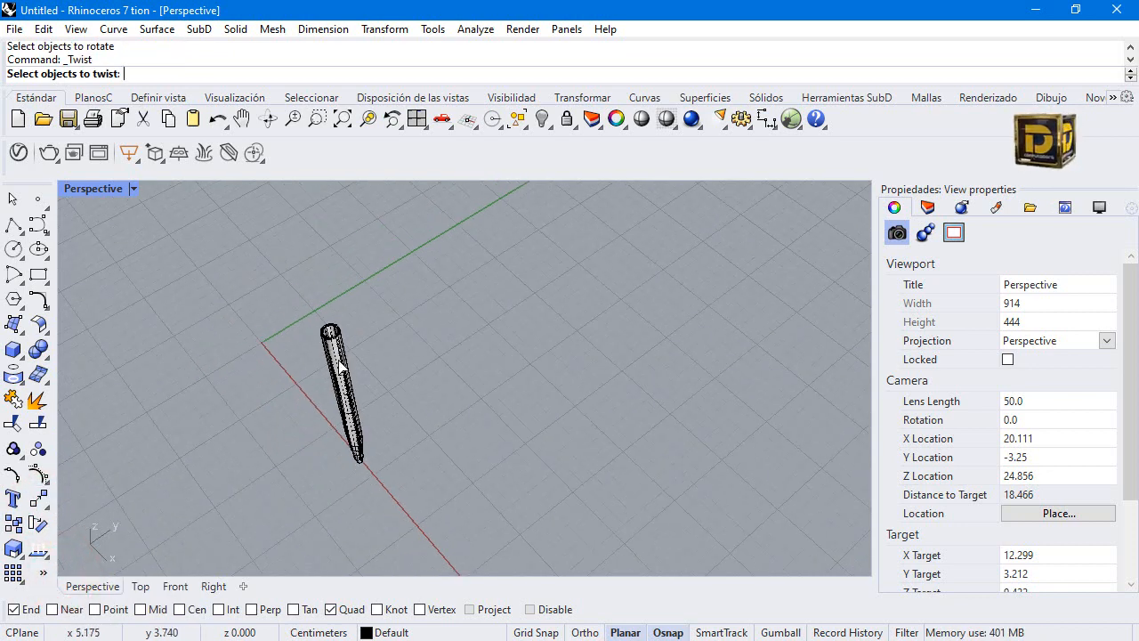
left_click(339, 361)
key("Escape")
- Start a Twist of the hollow pen body, snapping its axis from the lower end's centre to the upper end's centre in the Front view
right_click(328, 334)
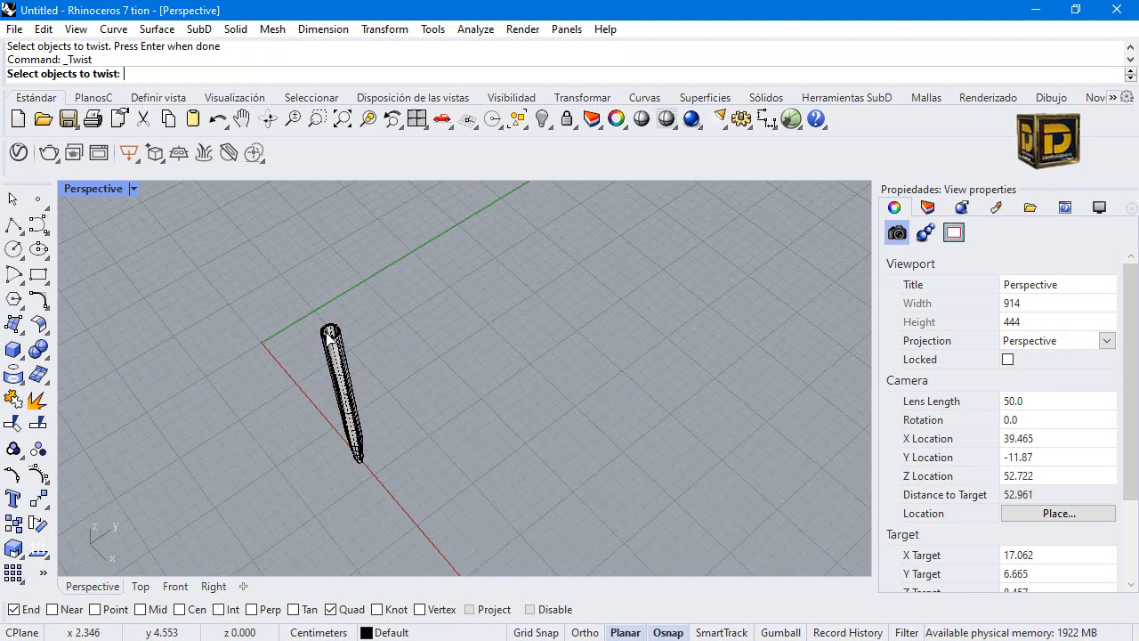
scroll(329, 335, "up", 5)
left_click(338, 315)
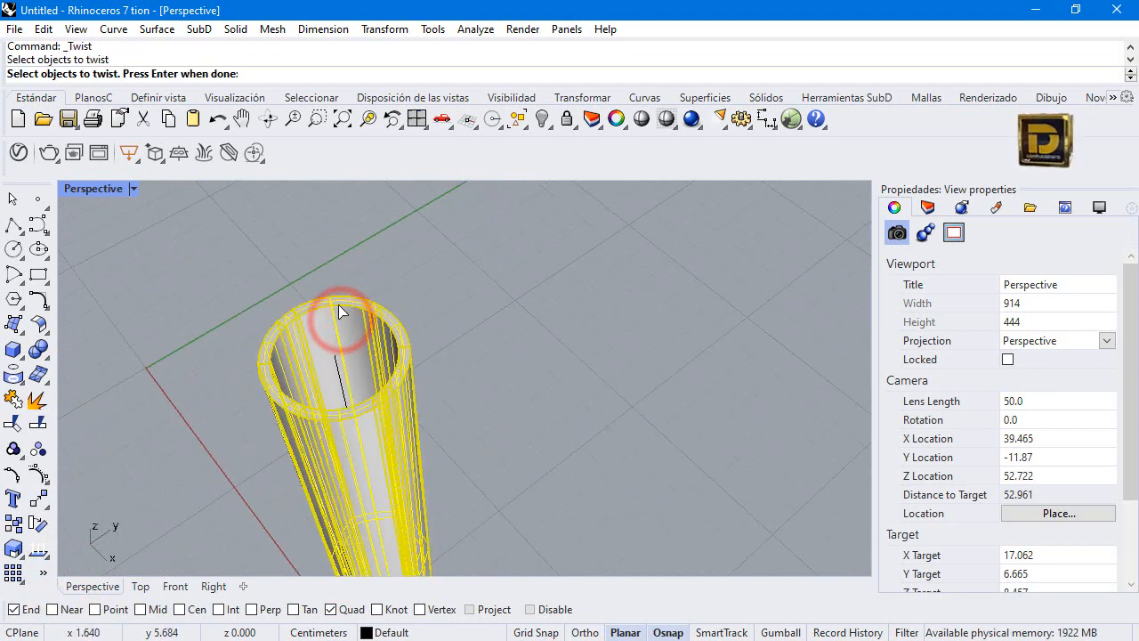
right_click(340, 310)
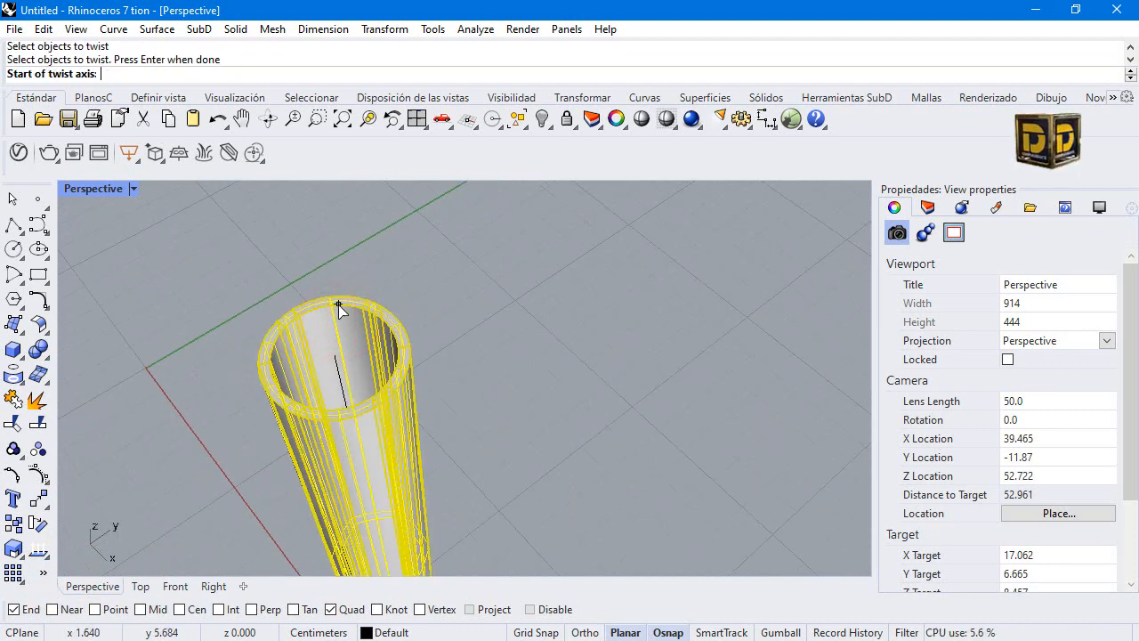
left_click(130, 153)
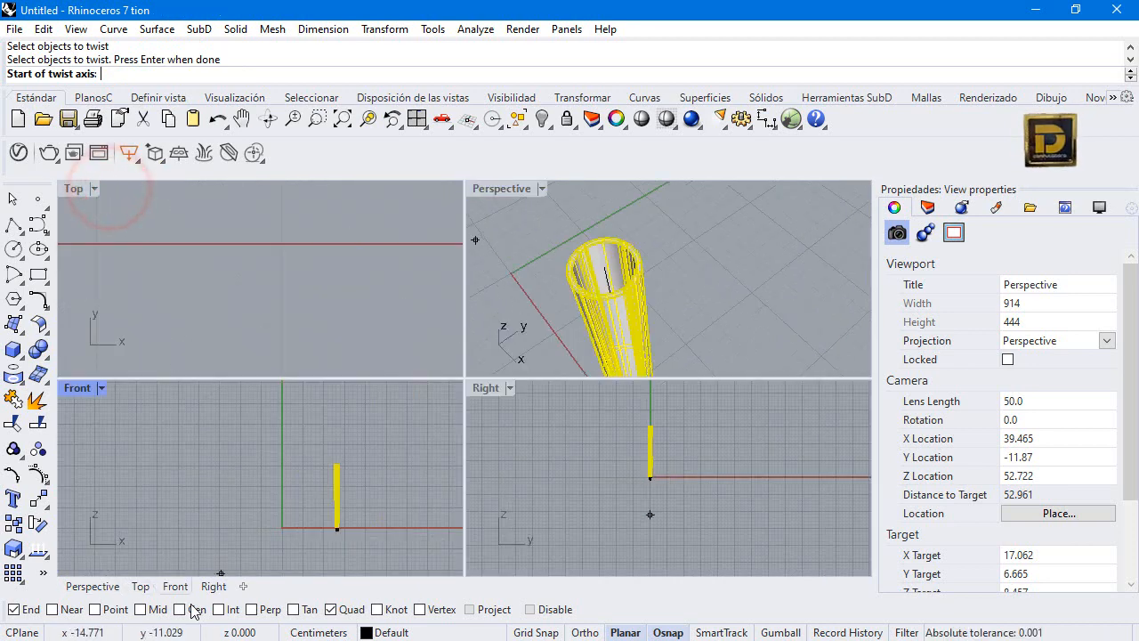
scroll(297, 426, "up", 5)
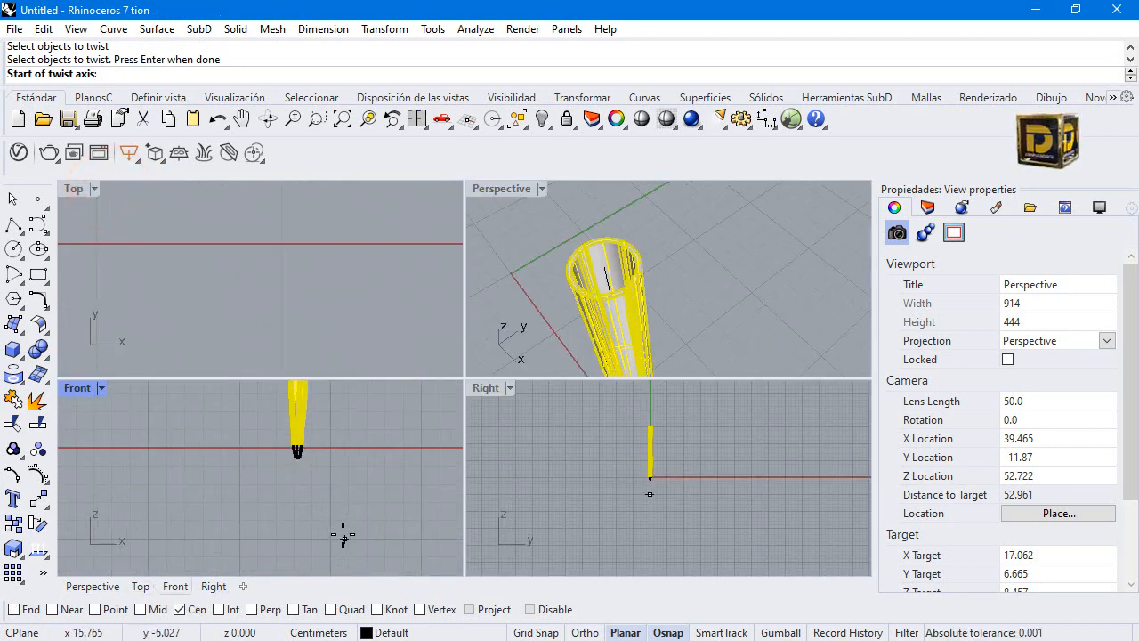
left_click(297, 448)
scroll(303, 454, "down", 3)
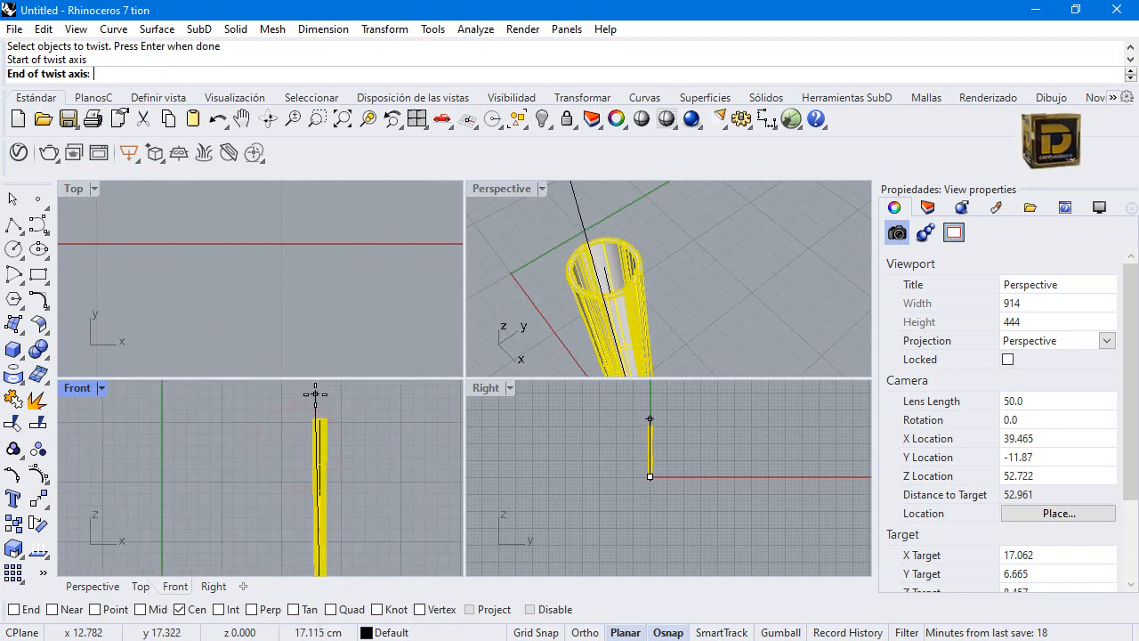
left_click(319, 419)
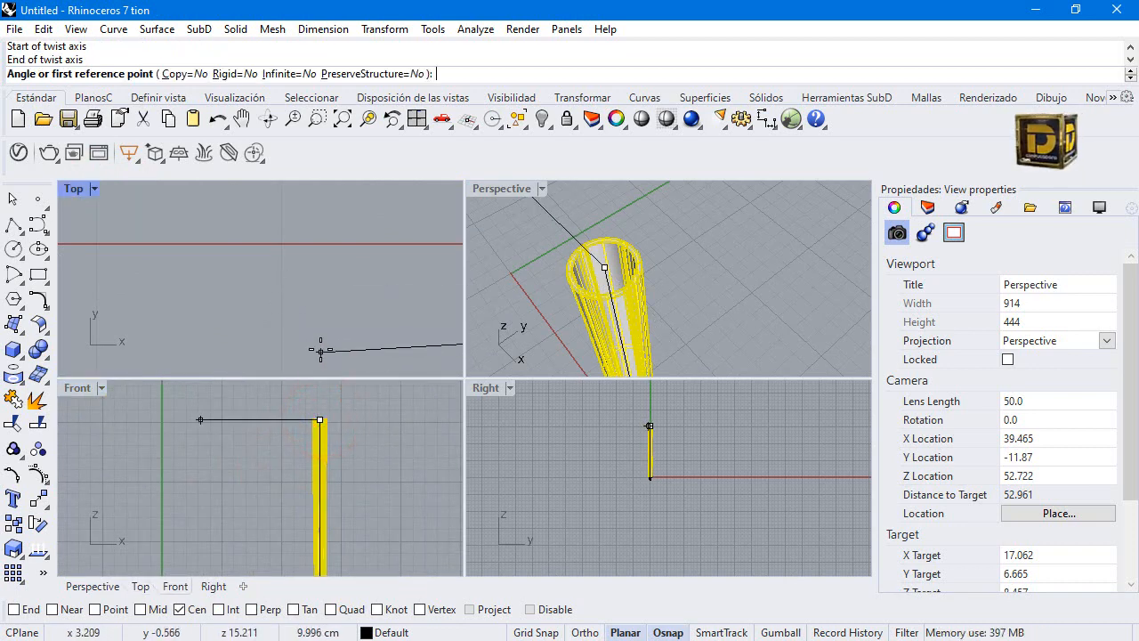
- Twist the hollow pen body several full turns about its axis, with reference points along the X direction in the Top view
scroll(299, 317, "down", 4)
scroll(613, 456, "down", 6)
scroll(172, 208, "down", 15)
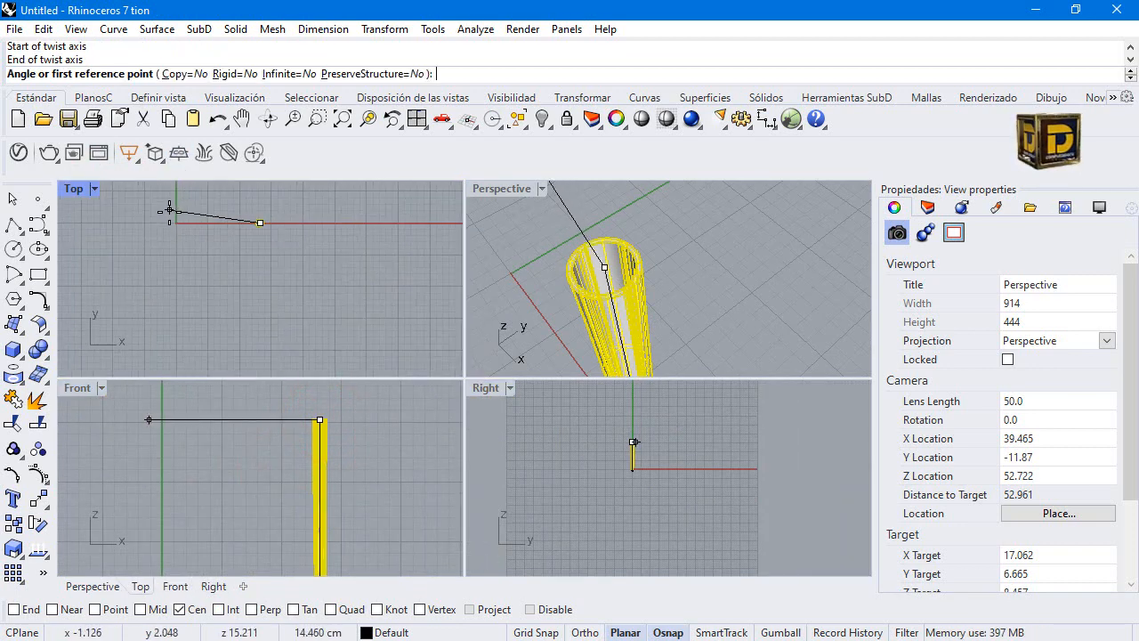
scroll(285, 223, "up", 13)
scroll(251, 225, "up", 6)
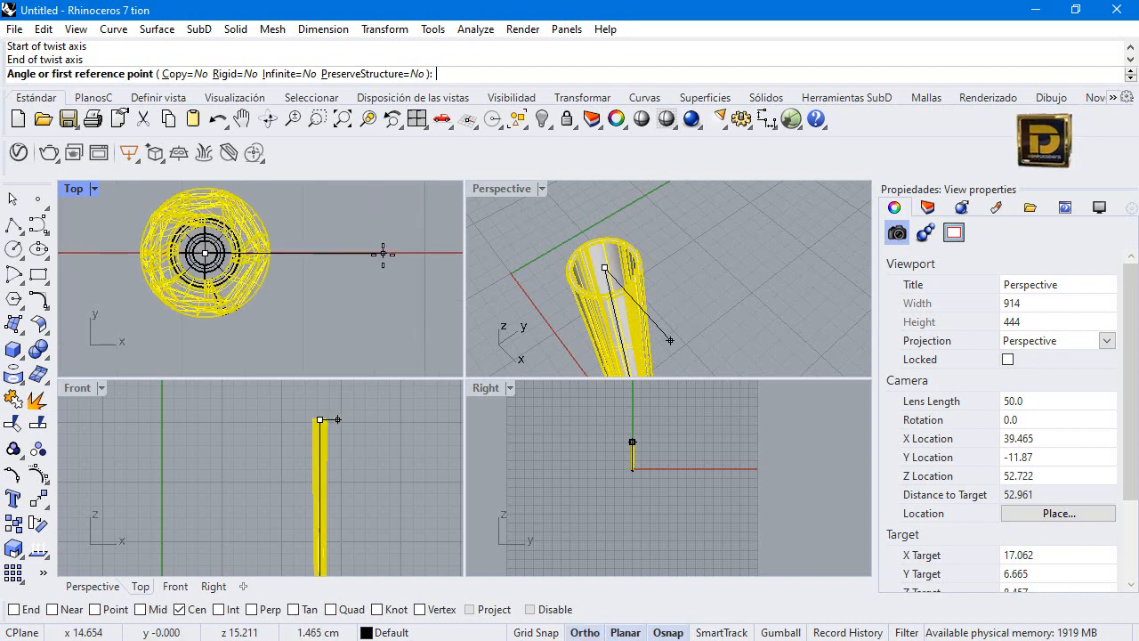
left_click(382, 254)
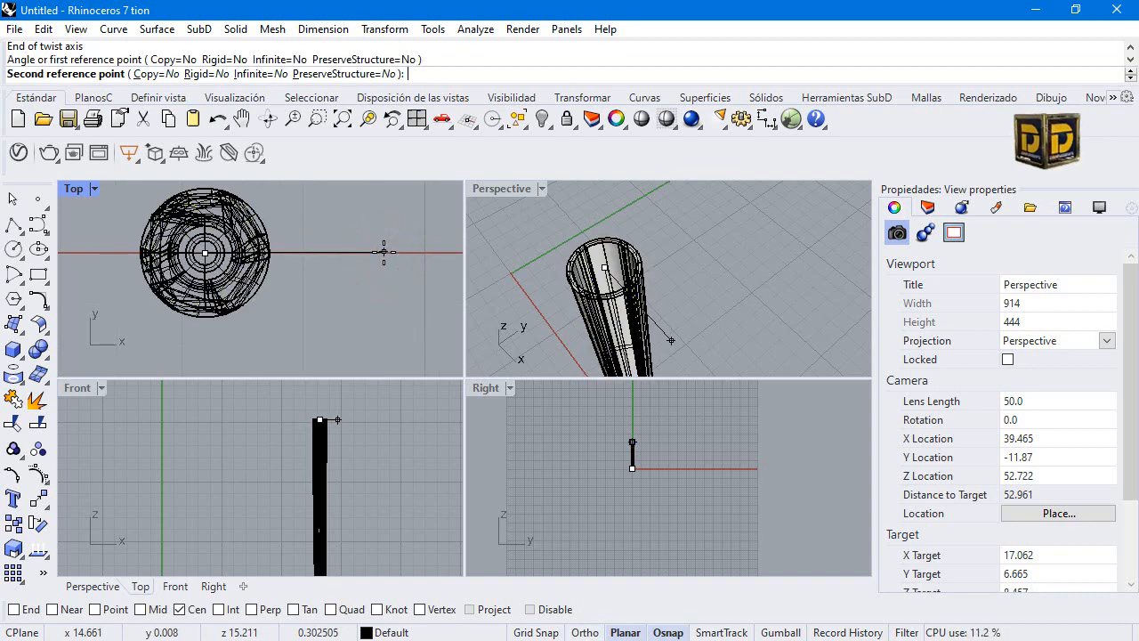
scroll(382, 252, "down", 4)
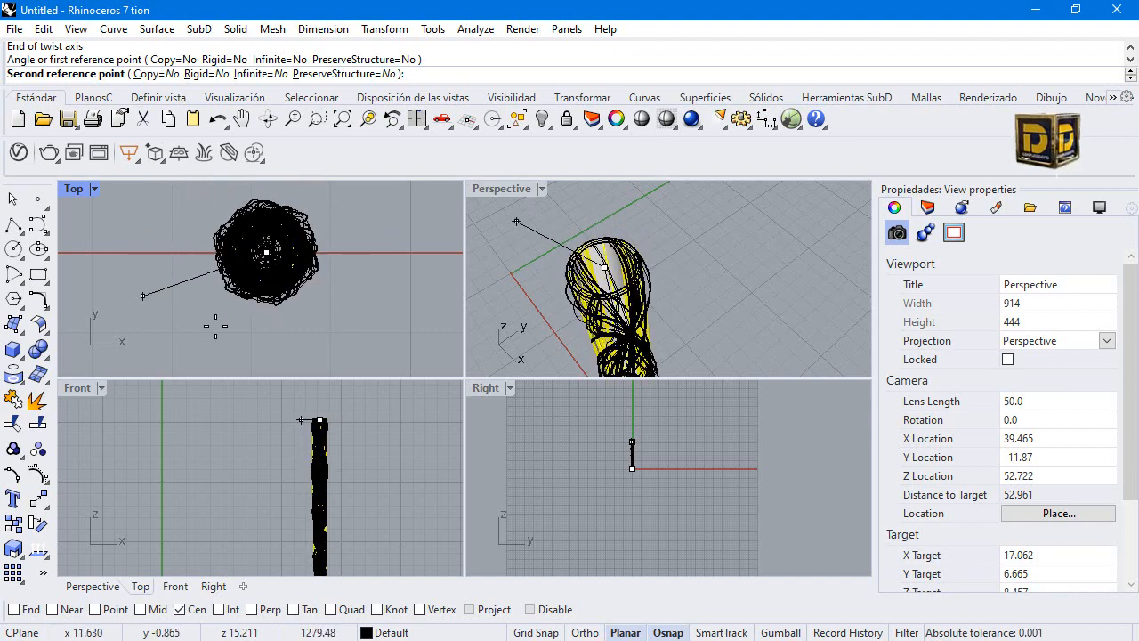
key("F8")
left_click(377, 253)
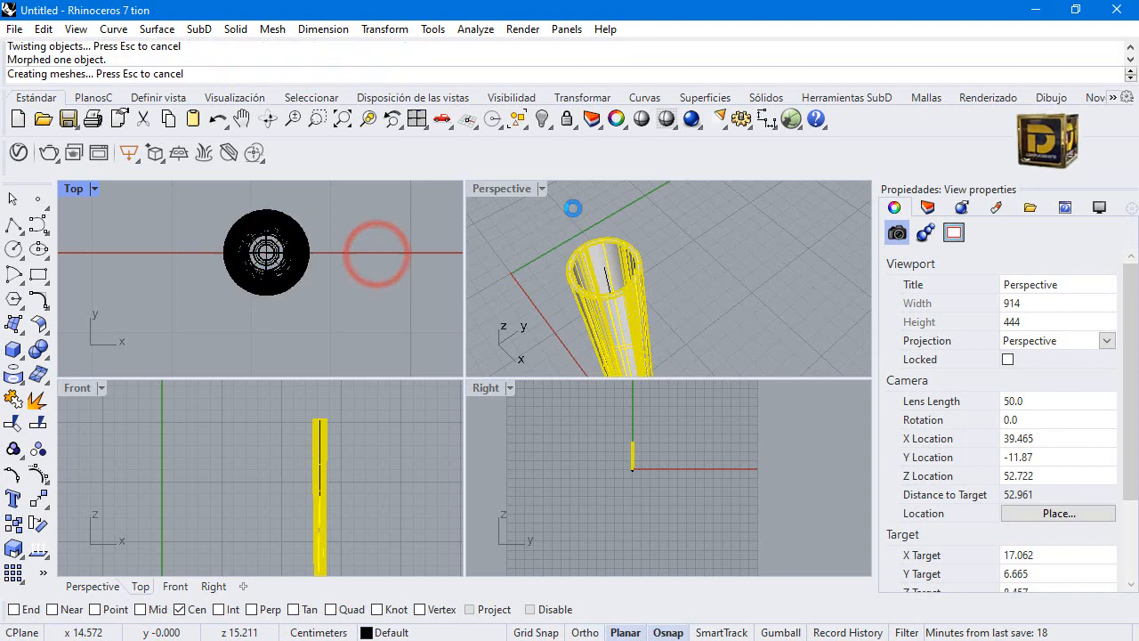
- Examine the twisted pen body's spiral facets along its length and undo the last twist
double_click(532, 192)
scroll(481, 329, "down", 8)
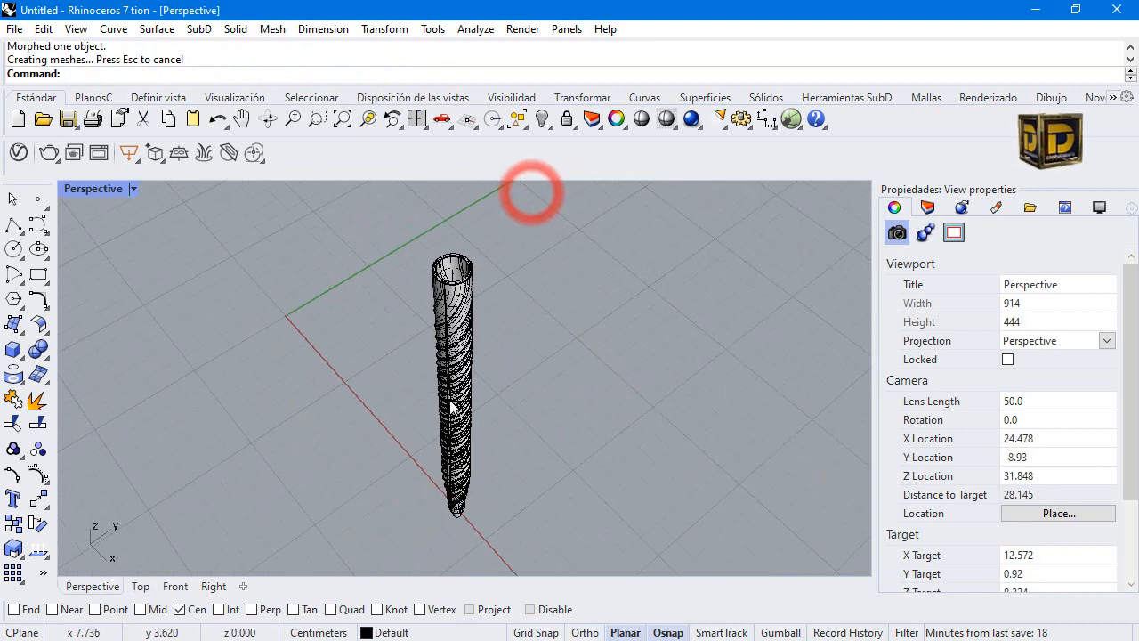
right_click_drag(491, 365, 493, 357)
right_click(500, 260)
right_click_drag(515, 413, 501, 256)
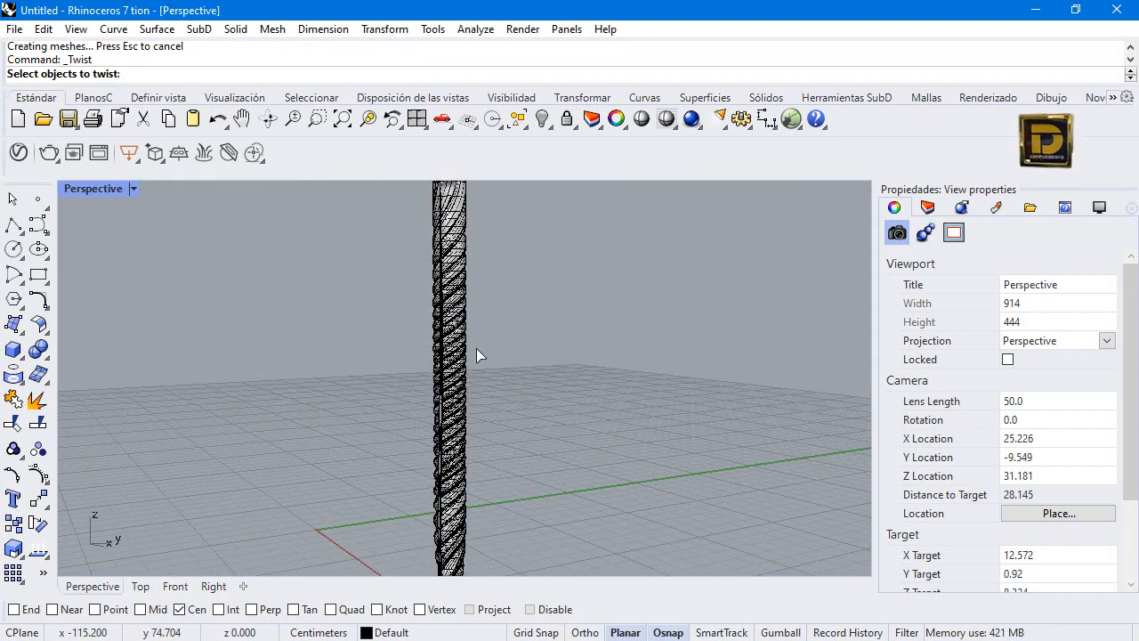
scroll(476, 341, "up", 5)
right_click(531, 345)
right_click_drag(531, 345, 302, 345)
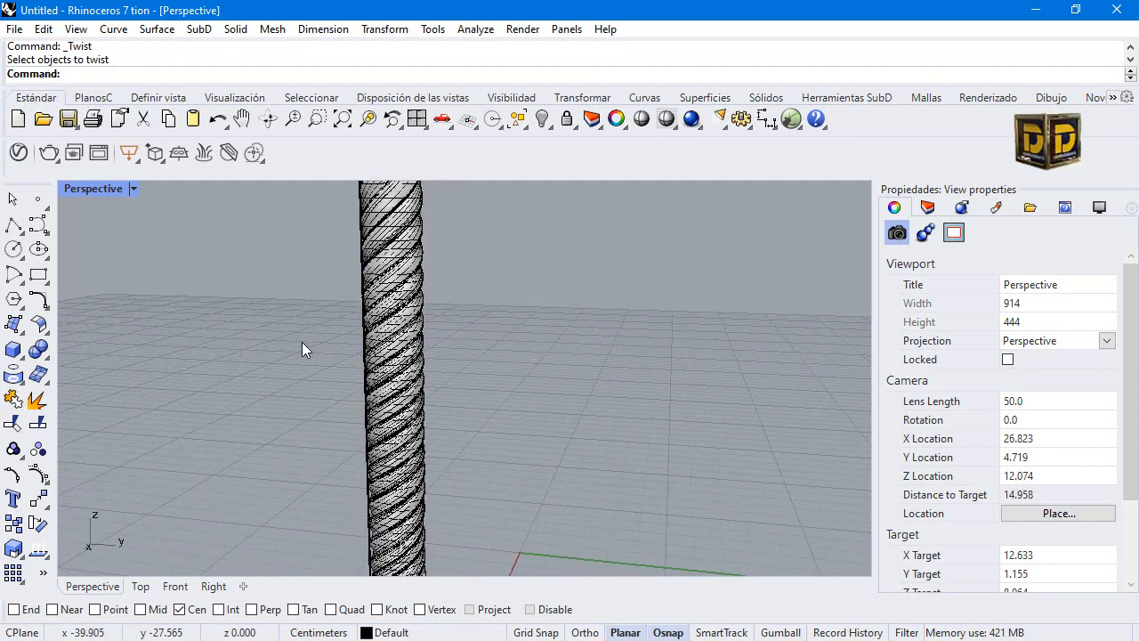
scroll(369, 338, "down", 6)
scroll(365, 381, "up", 6)
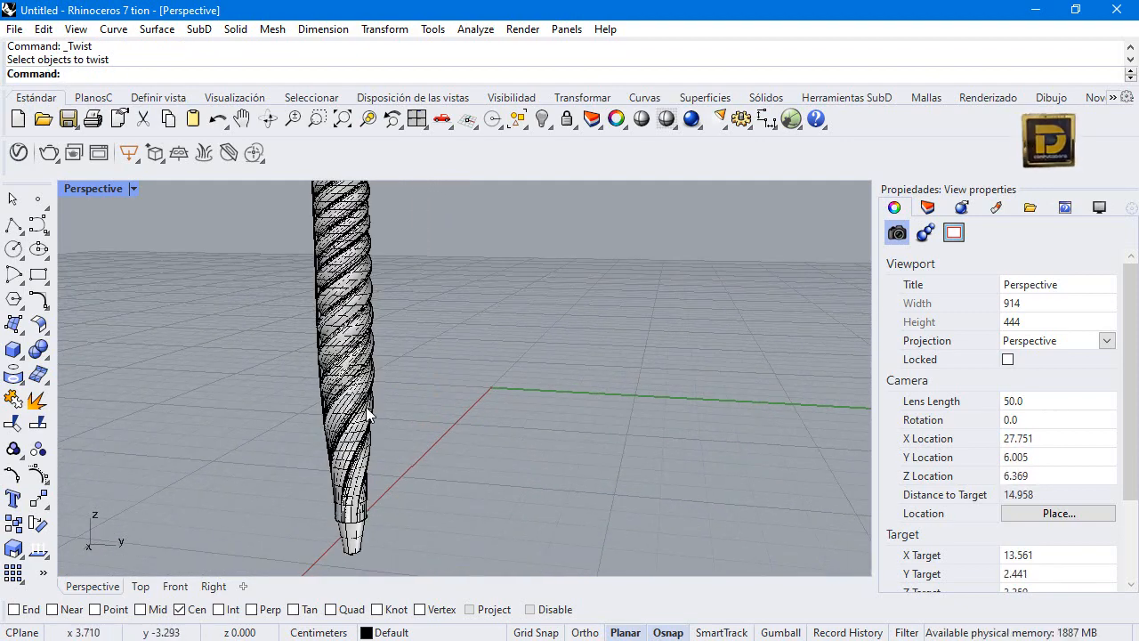
scroll(486, 400, "down", 3)
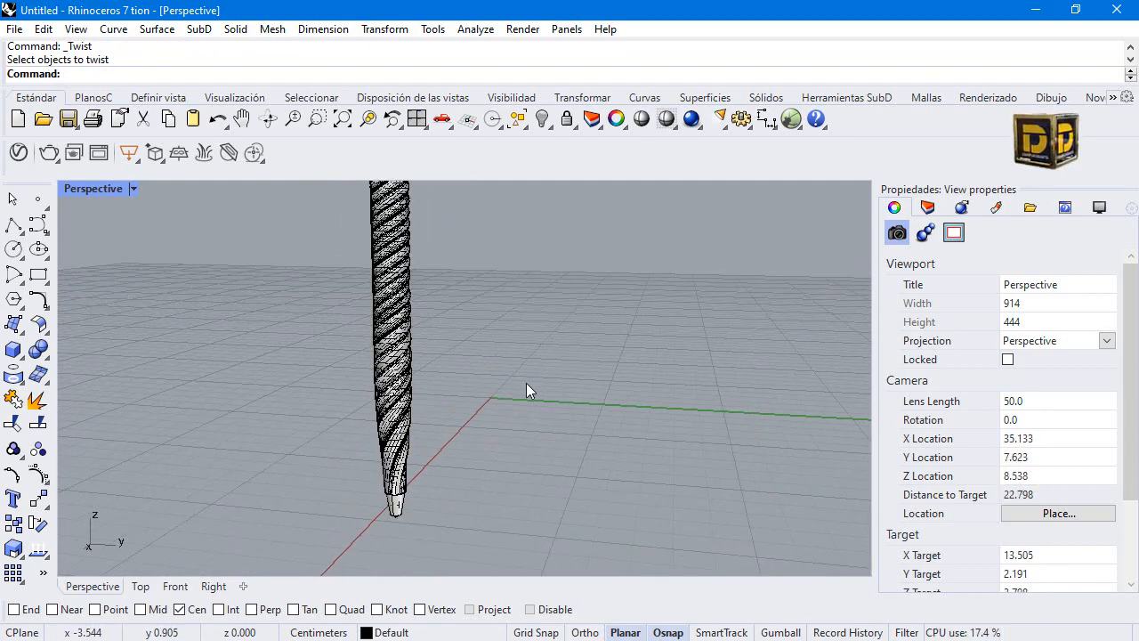
key("ctrl+z")
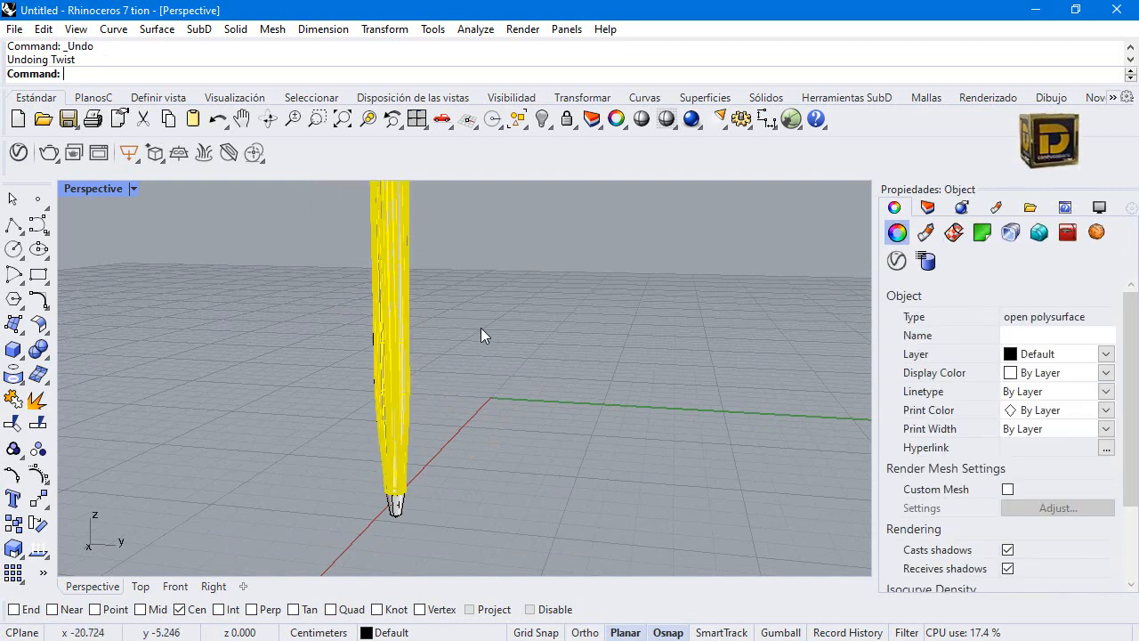
- Twist the hollow pen body about three full turns around the axis between its lower and upper end centres
double_click(90, 187)
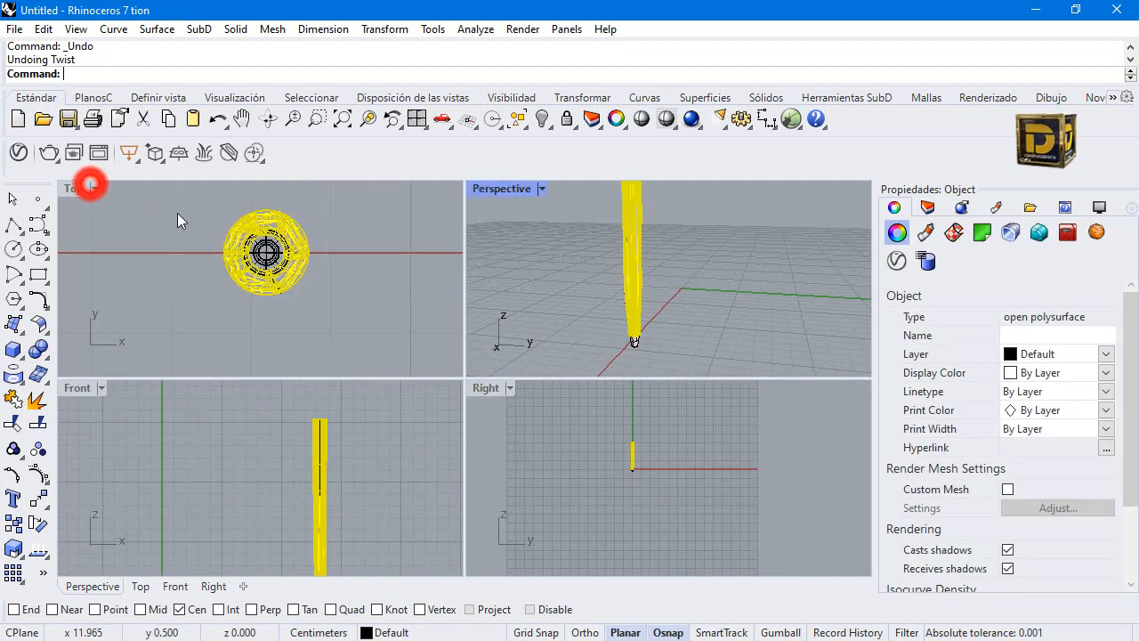
key("Return")
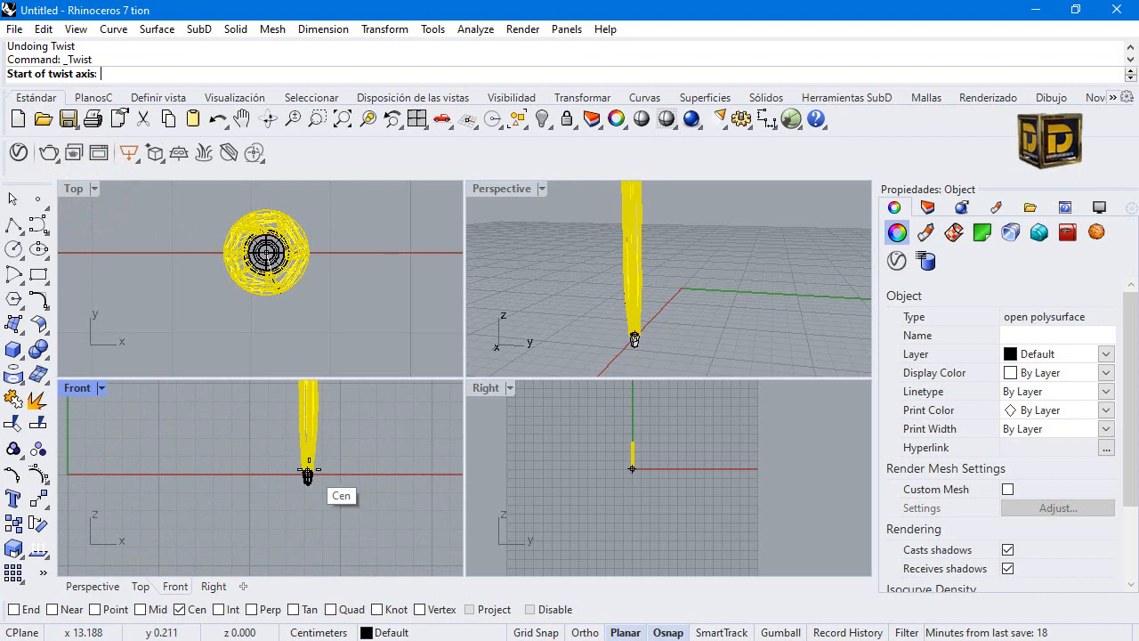
left_click(308, 470)
scroll(308, 507, "down", 8)
scroll(289, 447, "up", 7)
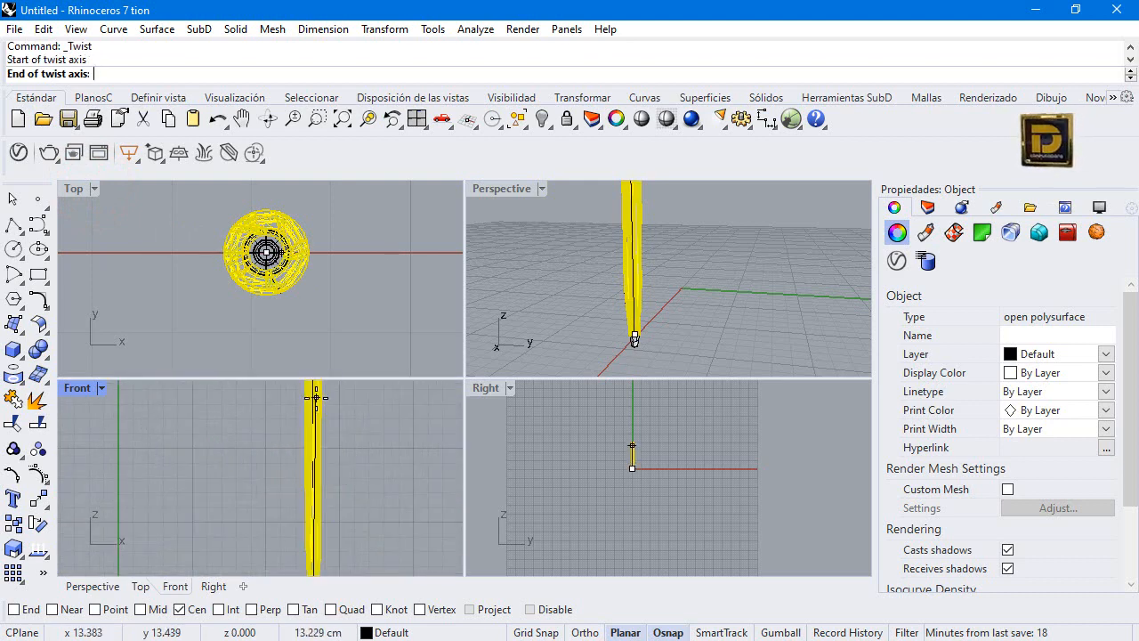
left_click(311, 406)
left_click(382, 248)
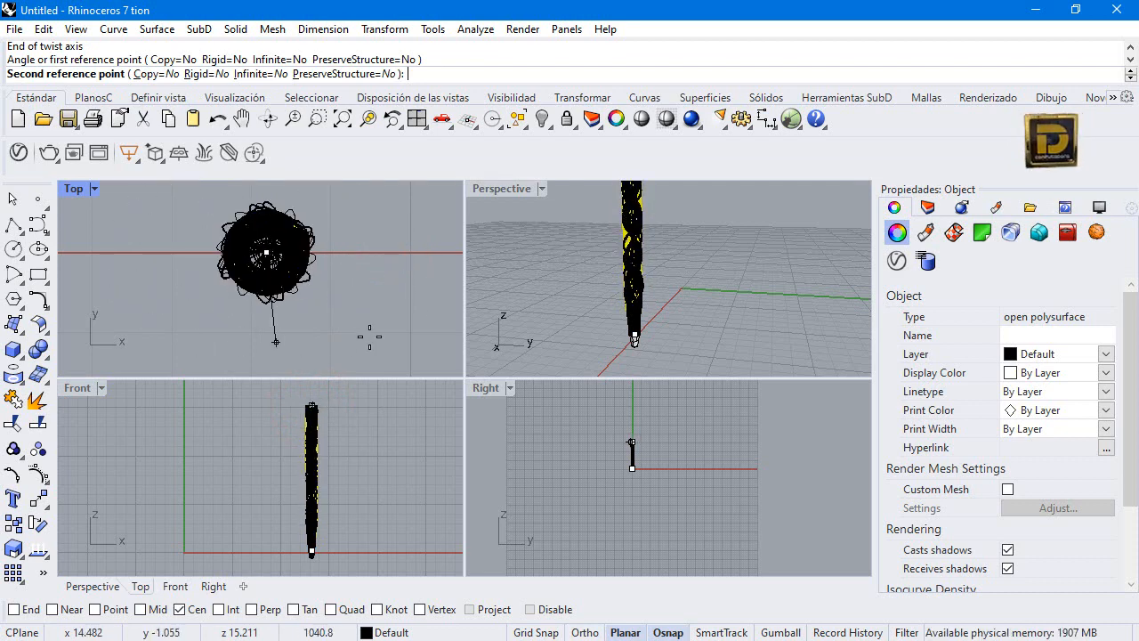
left_click(402, 257)
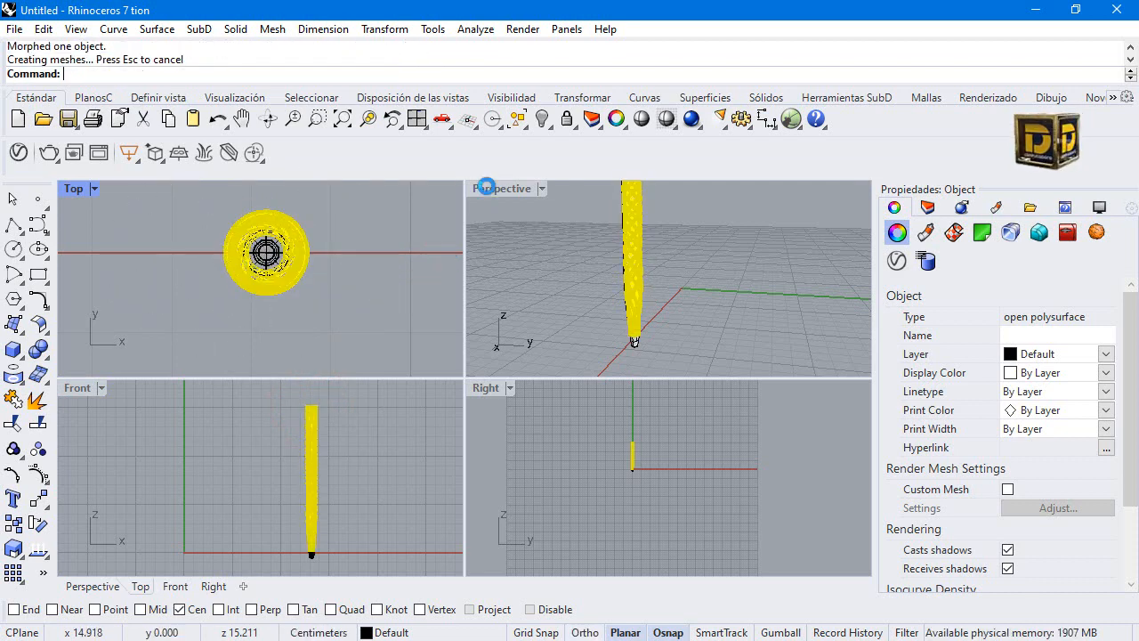
- Examine the twisted pen body's spiral facets and its open upper end in the Perspective view
double_click(486, 186)
left_click(488, 267)
scroll(461, 302, "down", 8)
scroll(453, 249, "up", 2)
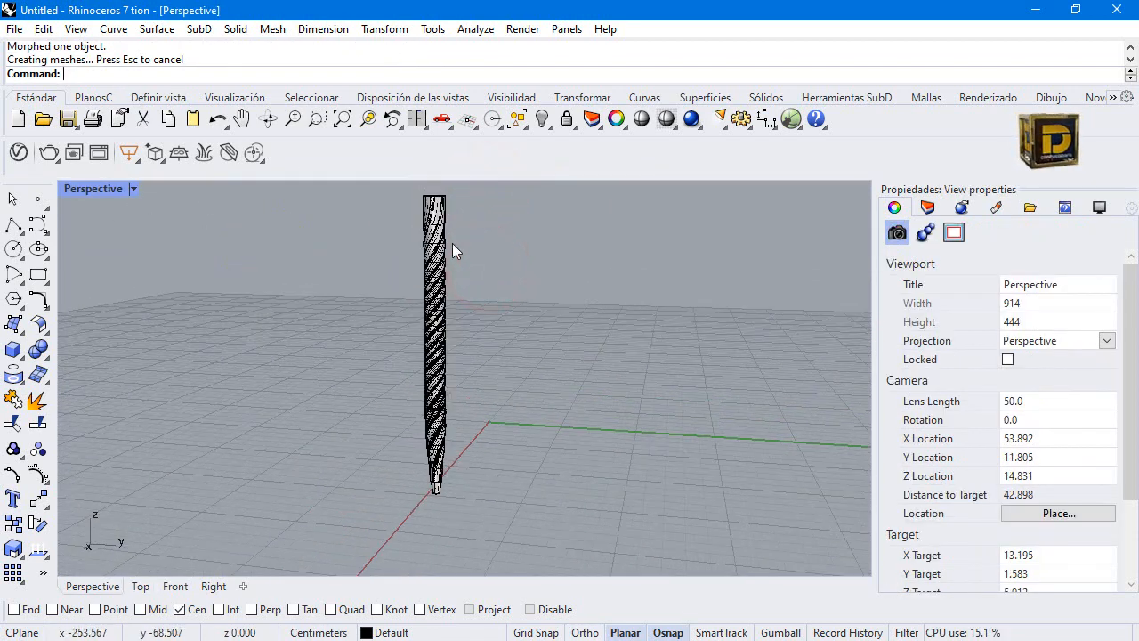
scroll(450, 254, "up", 3)
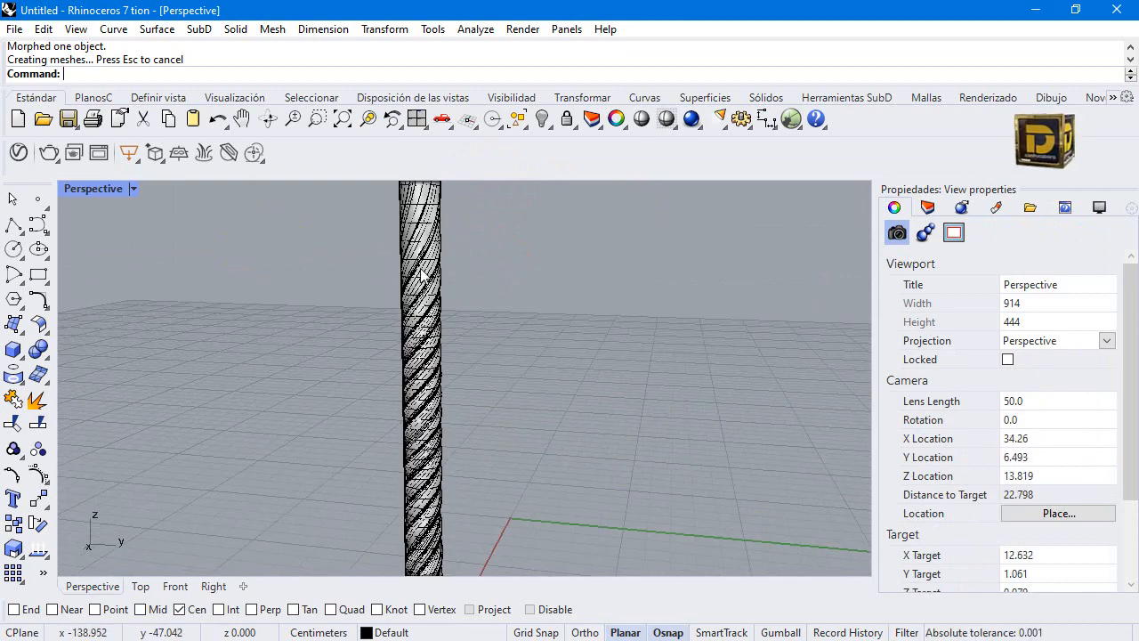
scroll(423, 323, "up", 6)
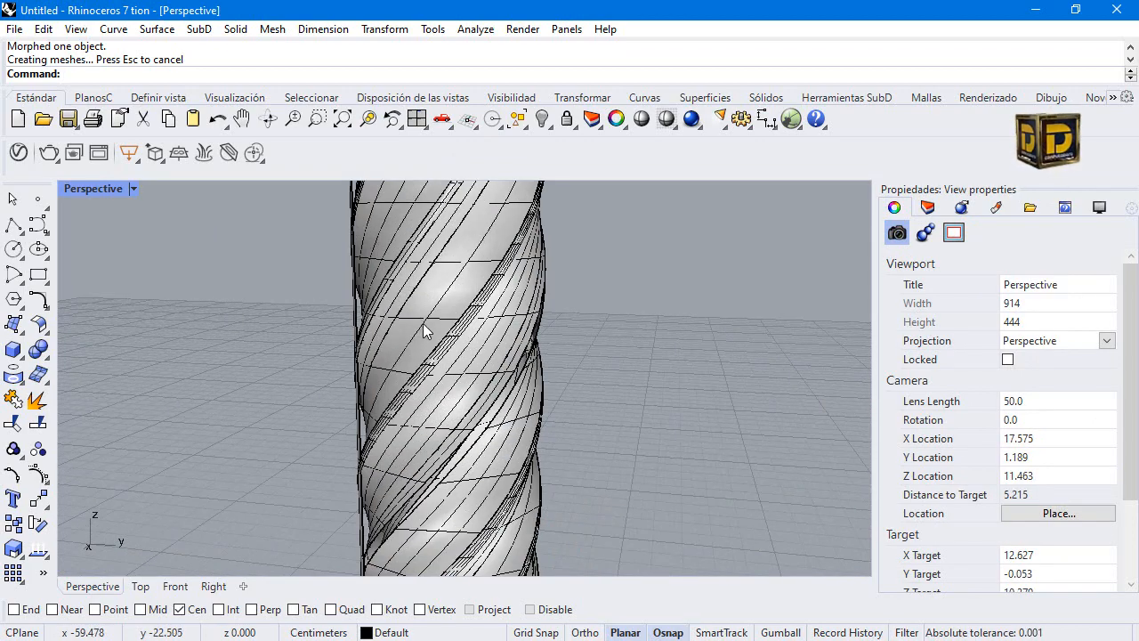
scroll(424, 329, "down", 7)
scroll(423, 329, "down", 3)
scroll(431, 285, "up", 5)
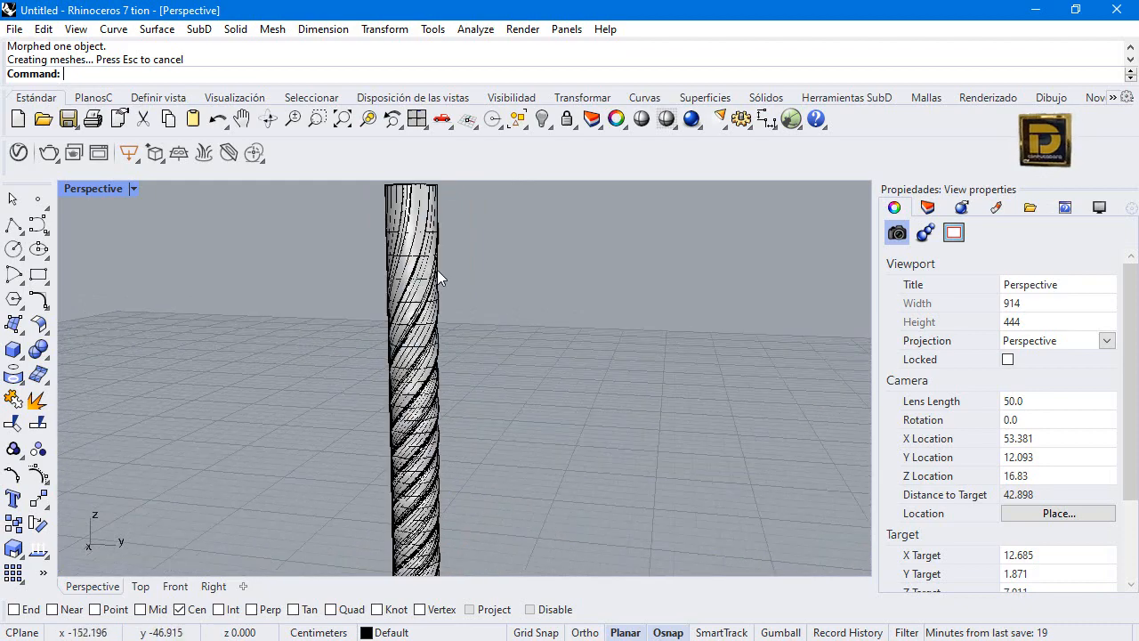
left_click(406, 217)
scroll(484, 347, "down", 6)
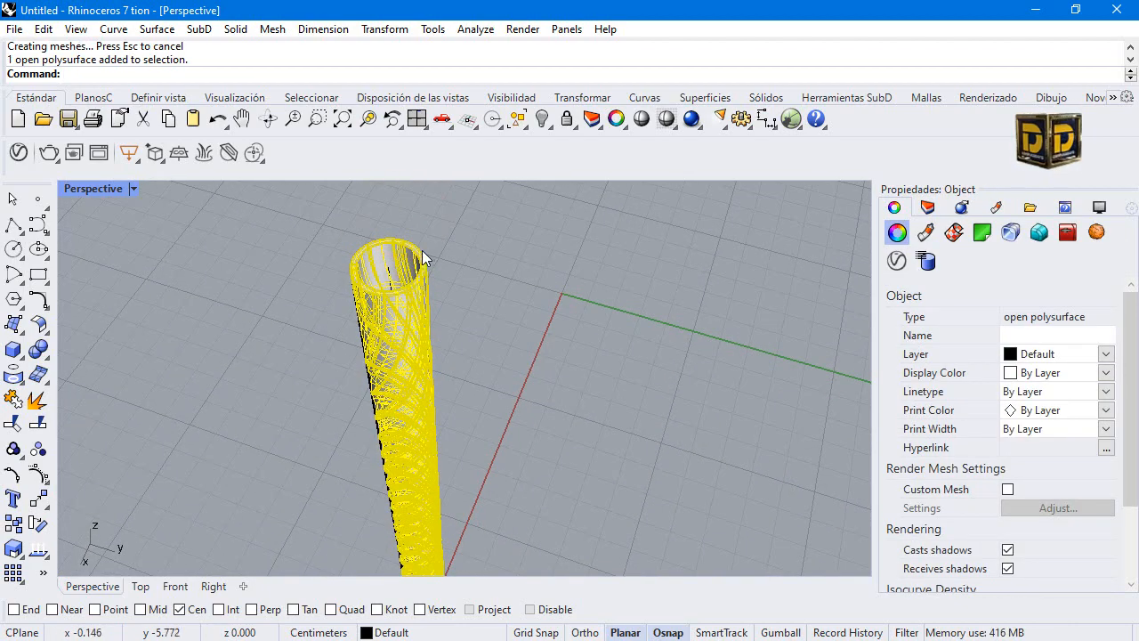
left_click(490, 456)
scroll(490, 457, "up", 5)
scroll(471, 472, "down", 1)
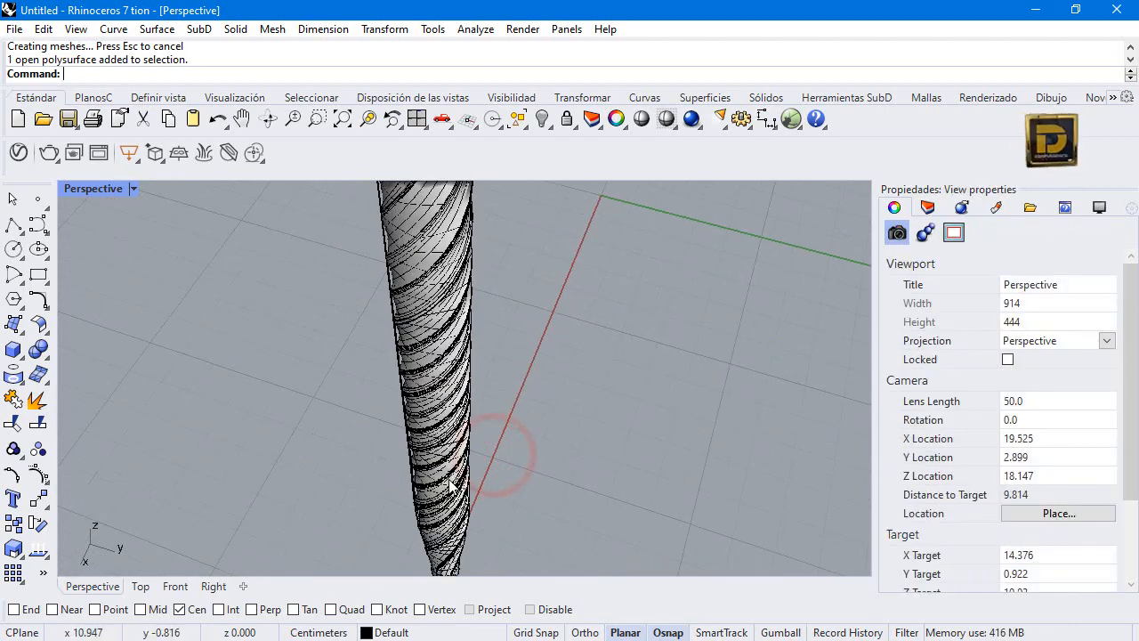
scroll(354, 347, "down", 6)
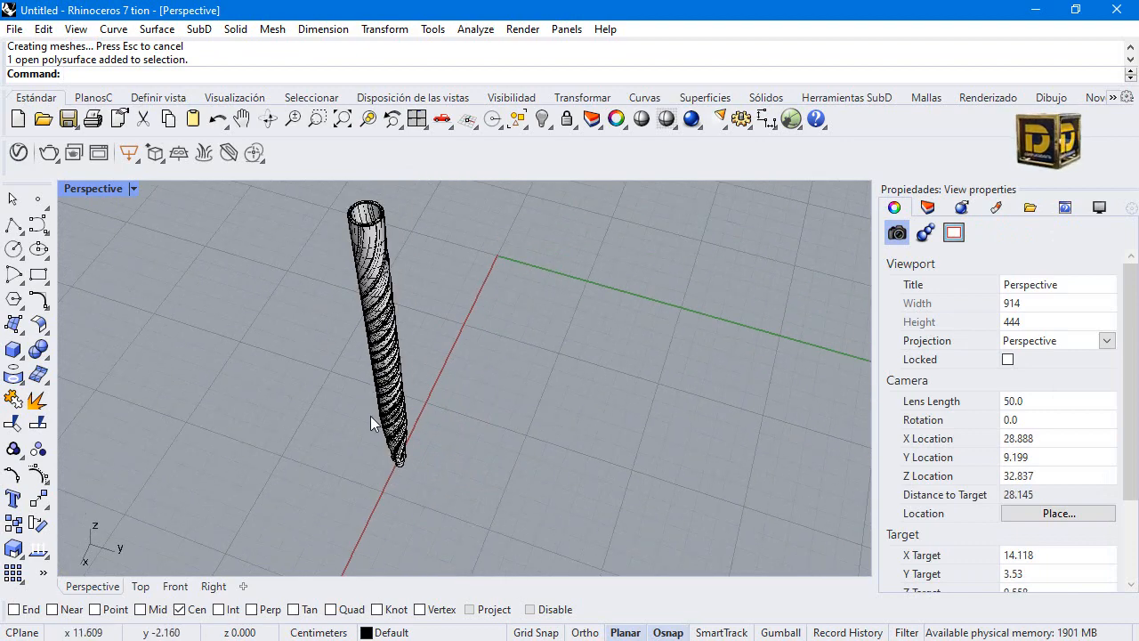
- Delete the sphere at the upper end of the twisted pen body
right_click(356, 382)
right_click_drag(356, 383, 355, 201)
right_click(542, 119)
scroll(402, 232, "up", 4)
right_click_drag(483, 218, 477, 347)
scroll(477, 347, "down", 3)
left_click(431, 331)
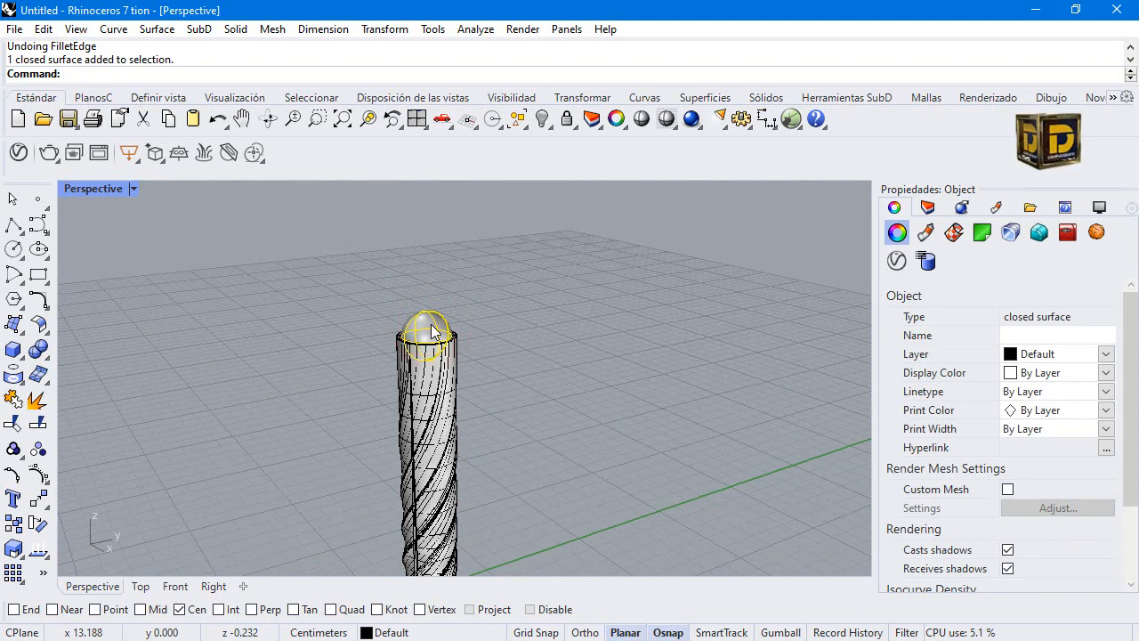
scroll(418, 328, "up", 5)
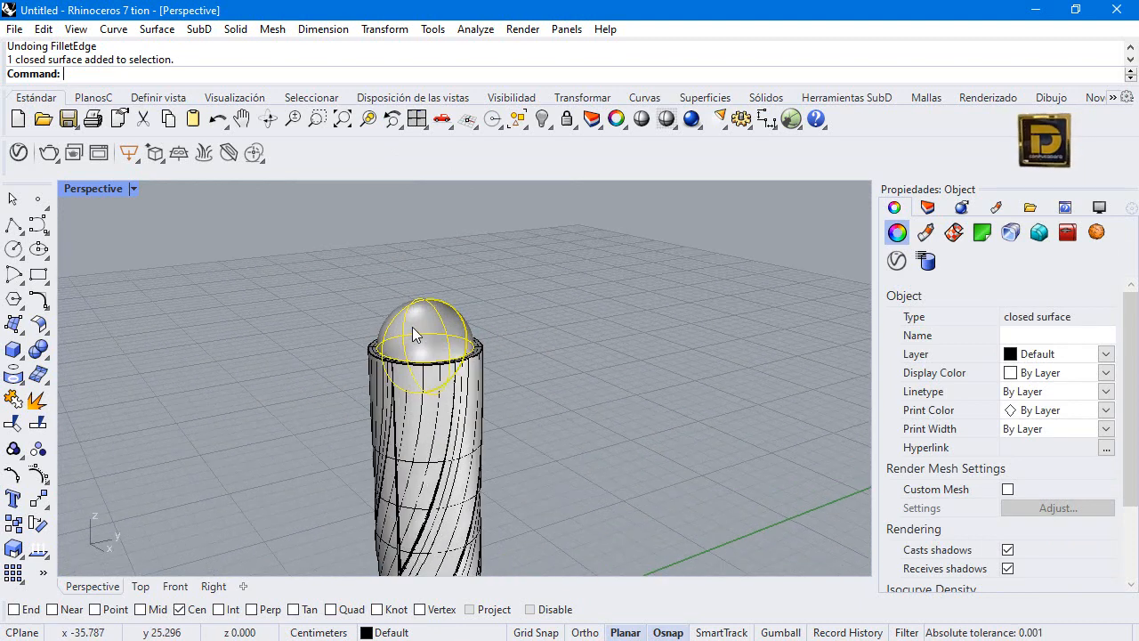
key("Delete")
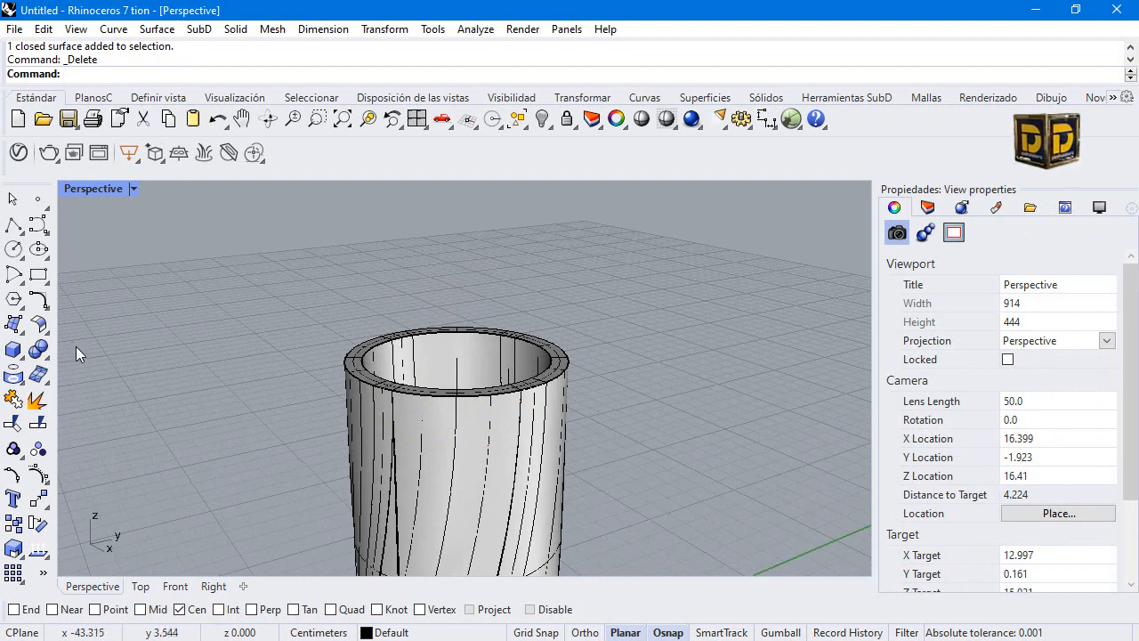
- Add a sphere by diameter at the pen body's upper end, snapping to opposite quadrant points on the rim's outer edge
left_click(39, 350)
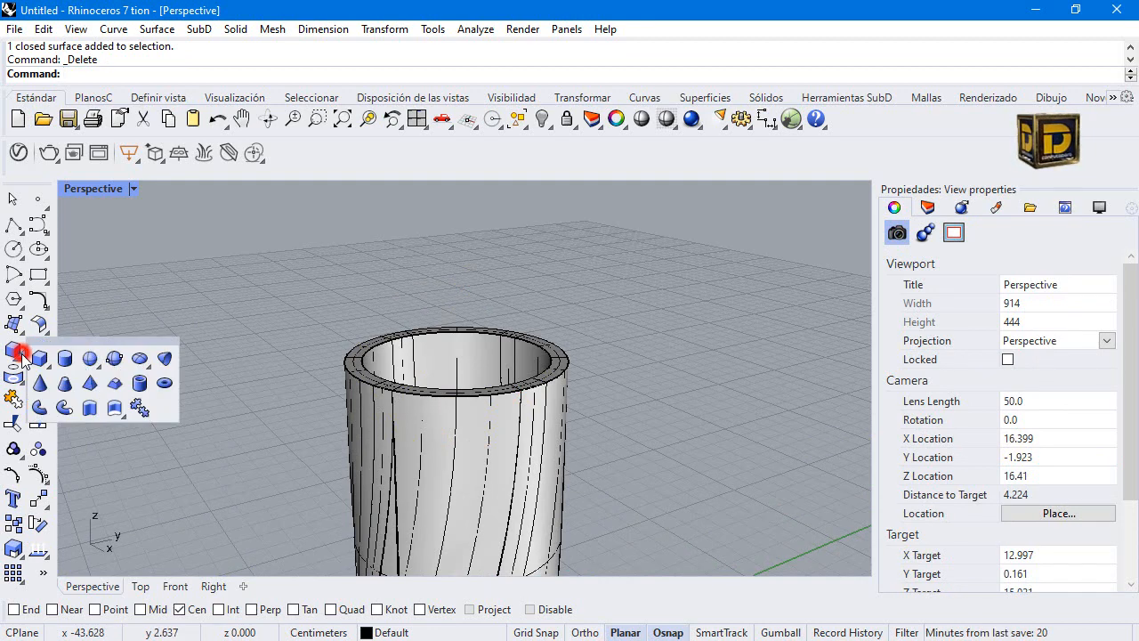
left_click(120, 359)
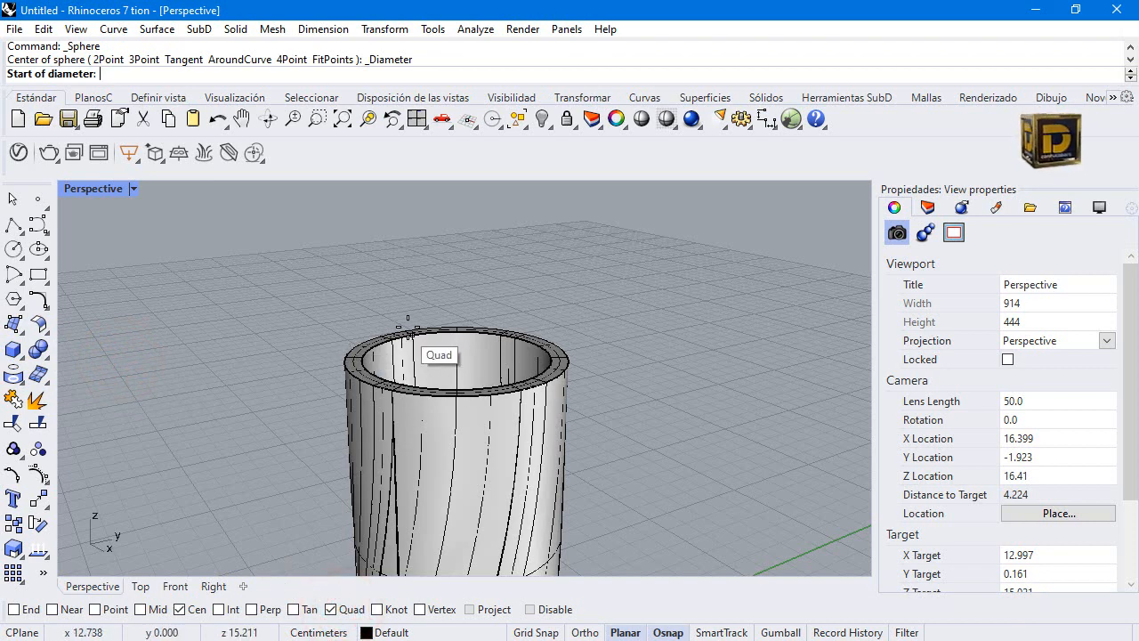
scroll(422, 318, "up", 4)
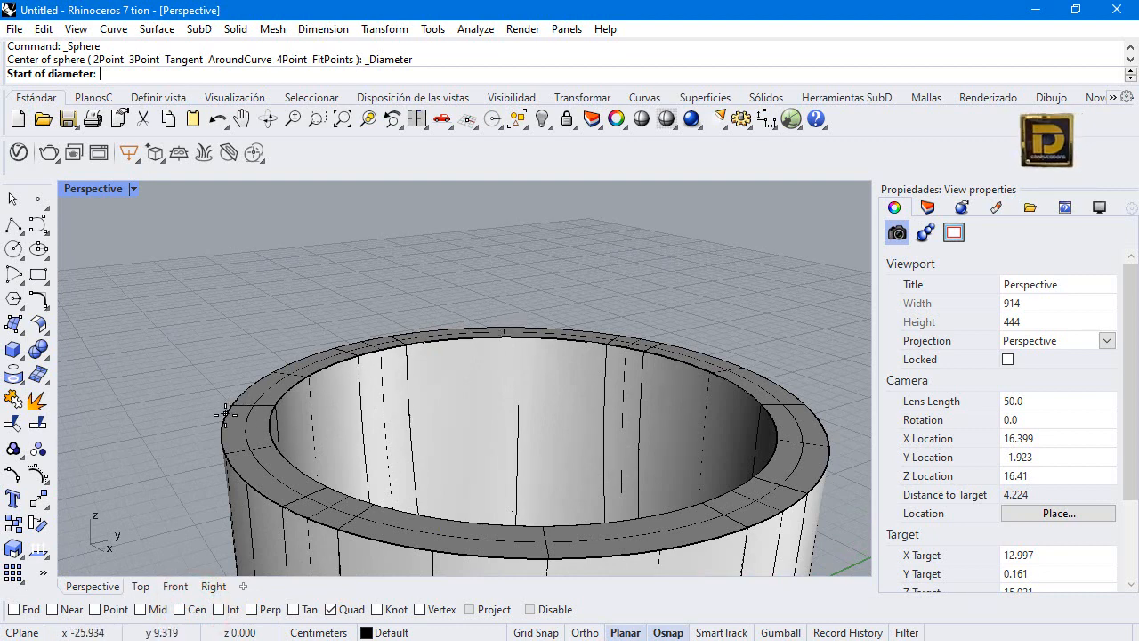
left_click(248, 479)
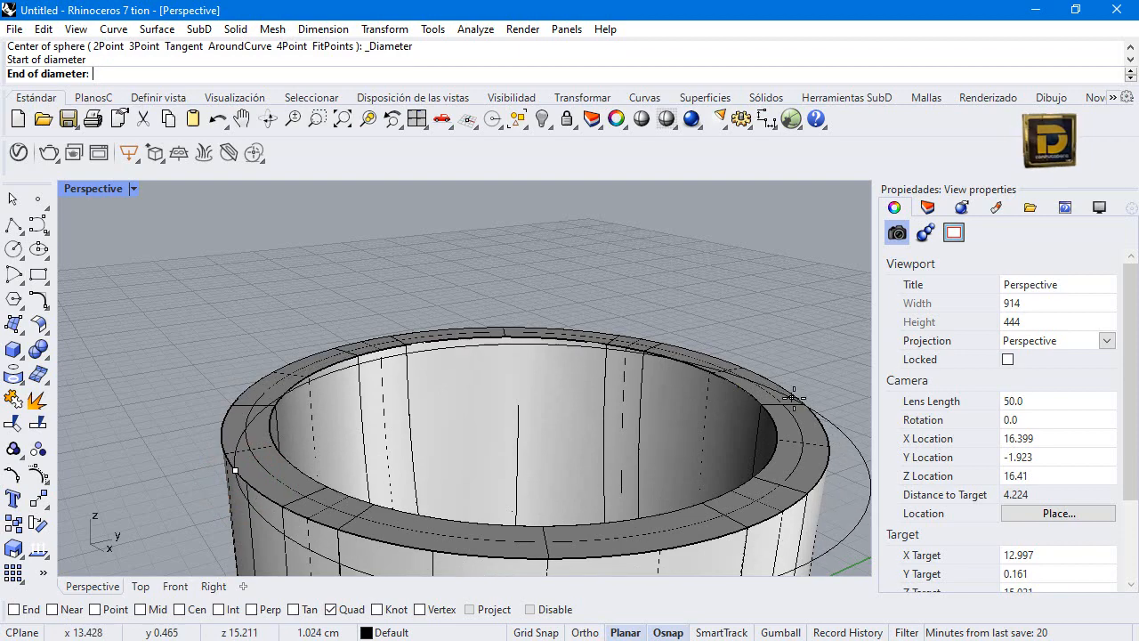
left_click(694, 364)
- Delete the leftover open surface at the pen tip and check the remaining solid tip around the ball point
scroll(609, 356, "down", 8)
scroll(609, 380, "down", 10)
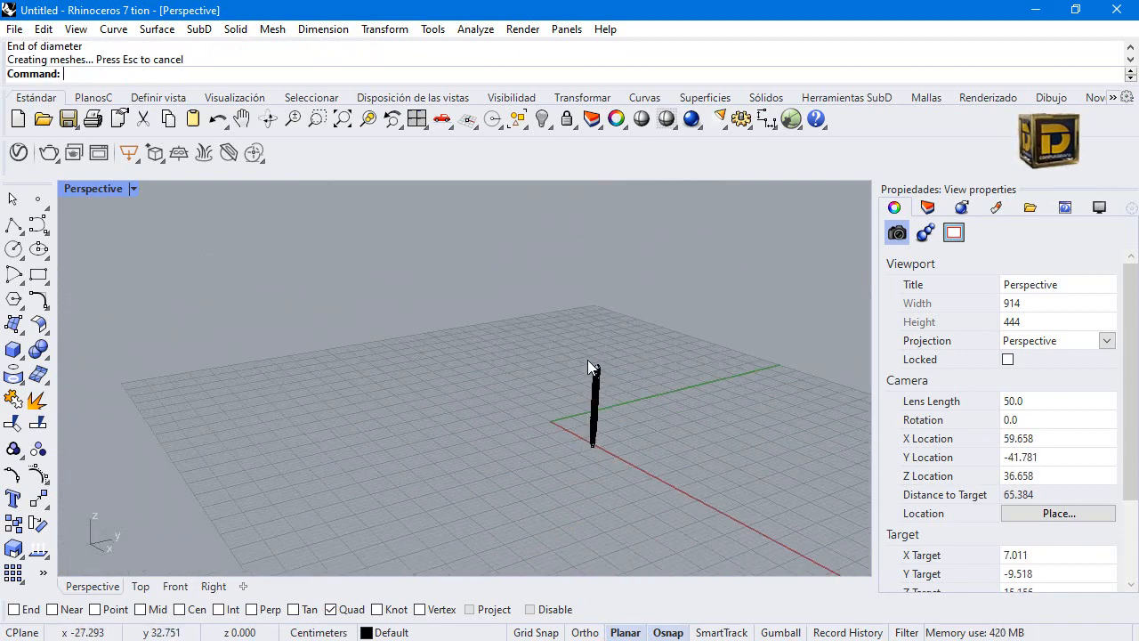
scroll(607, 455, "up", 5)
scroll(547, 377, "up", 5)
scroll(533, 451, "up", 3)
scroll(532, 450, "up", 4)
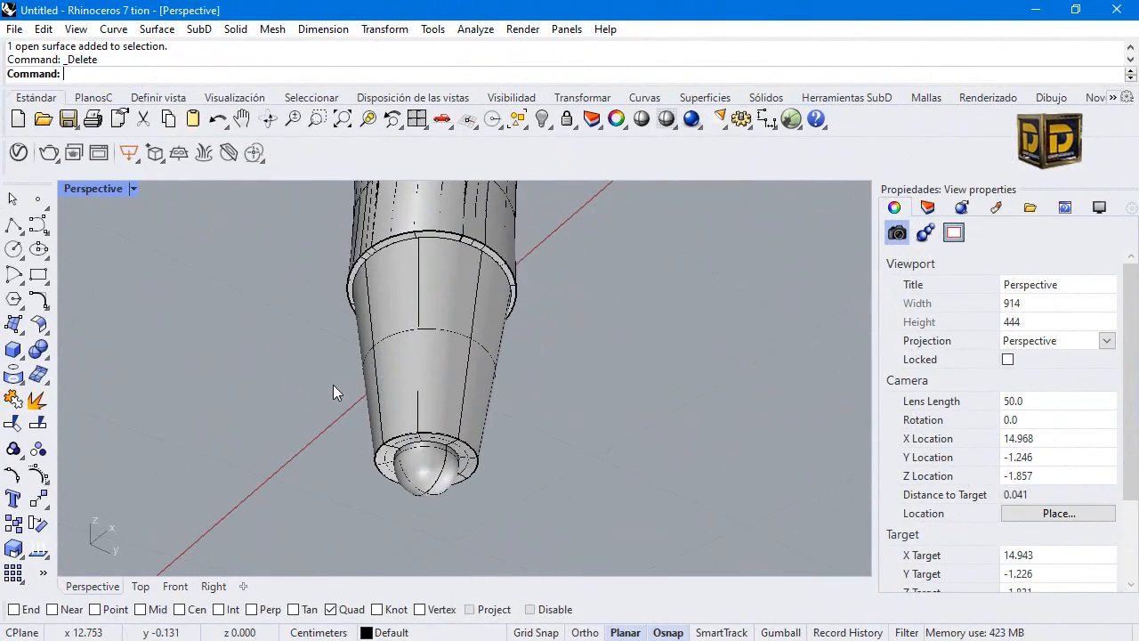
left_click(473, 374)
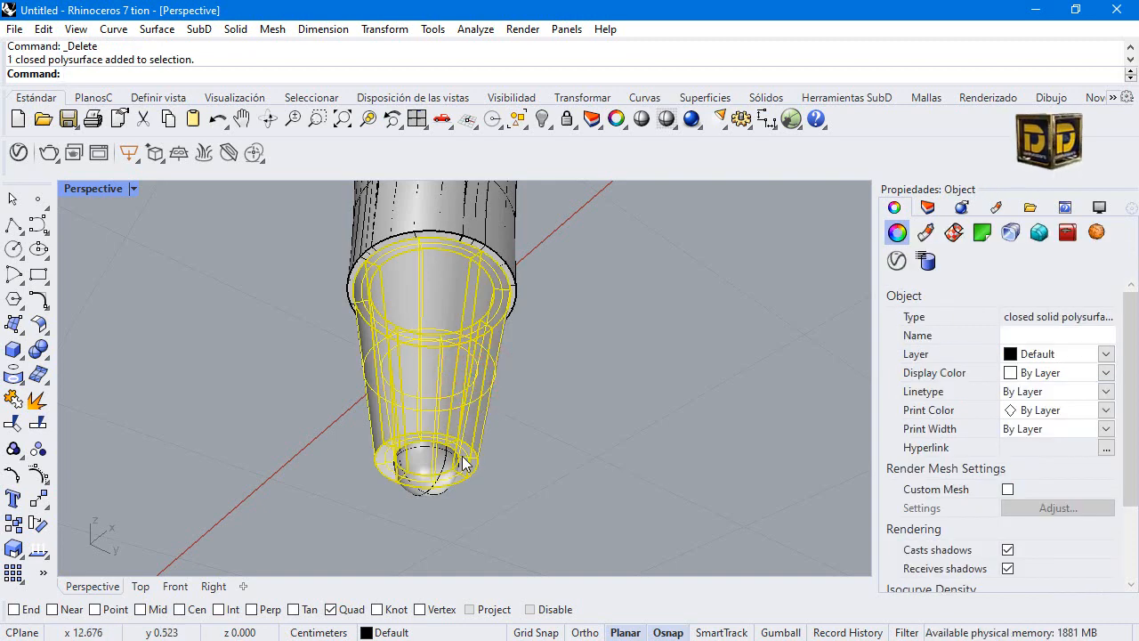
left_click(189, 330)
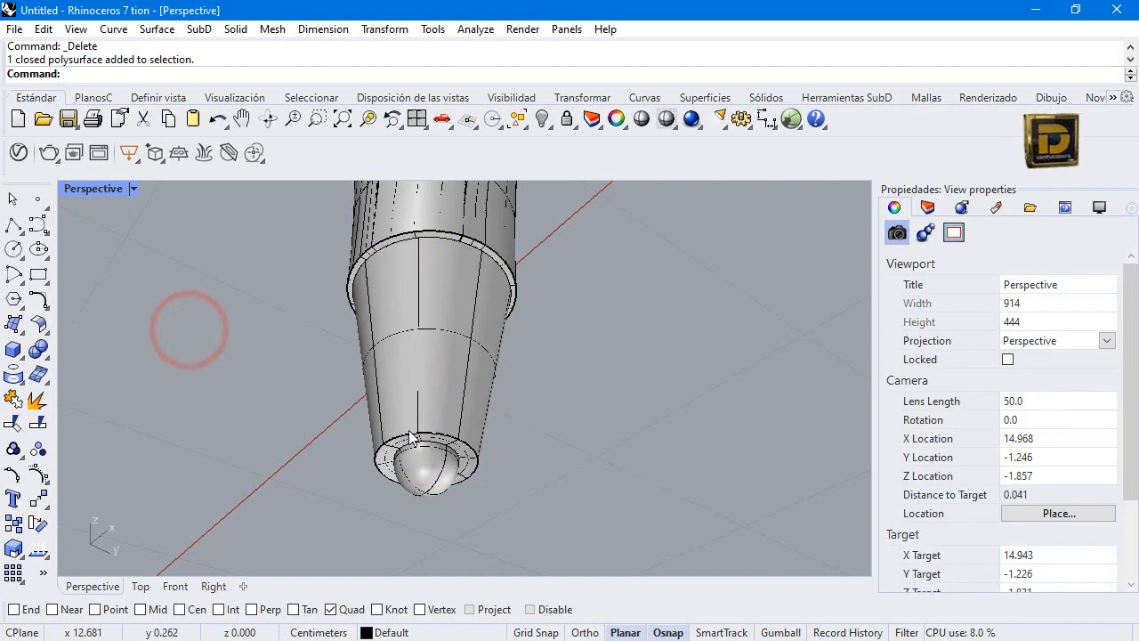
scroll(476, 485, "down", 1)
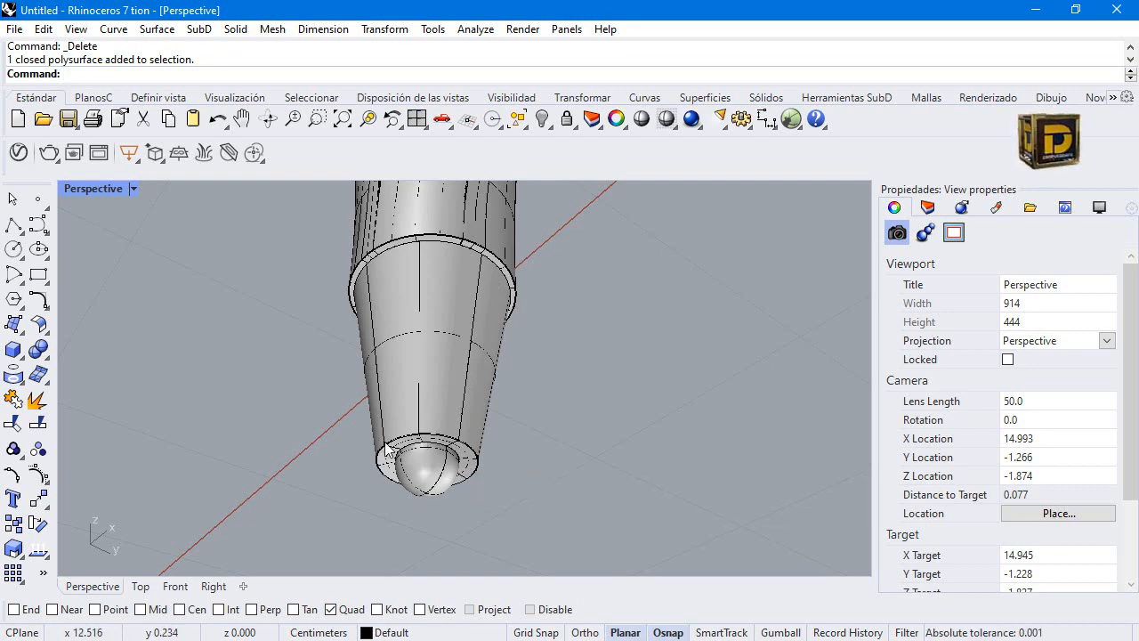
- Cancel the pending sphere command and hide the twisted pen body
scroll(439, 454, "down", 10)
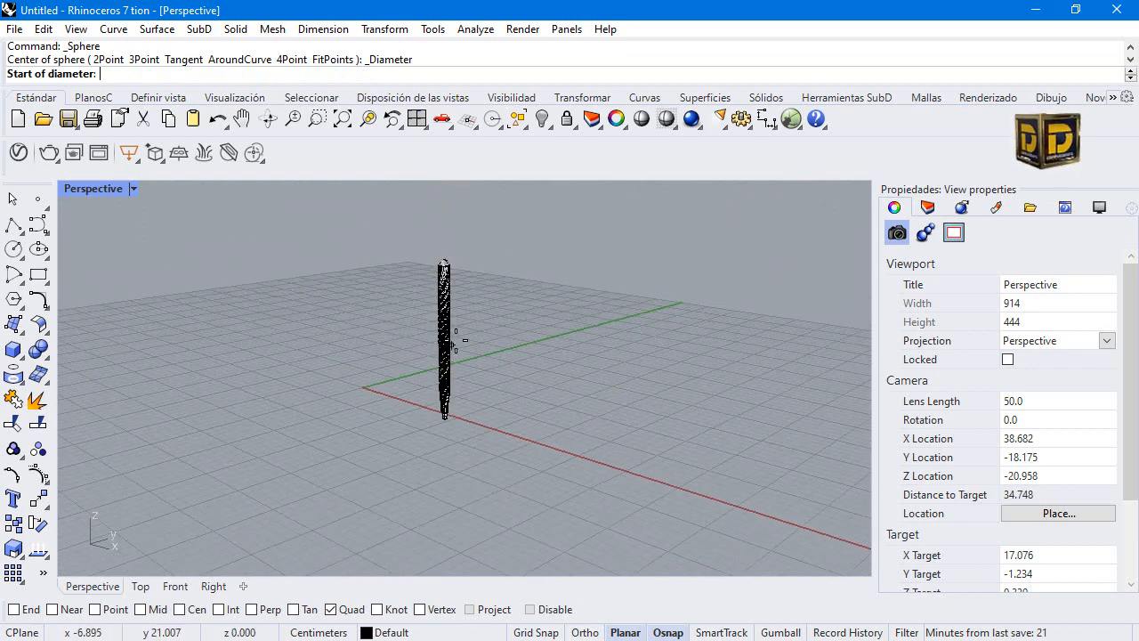
key("Escape")
scroll(454, 311, "up", 5)
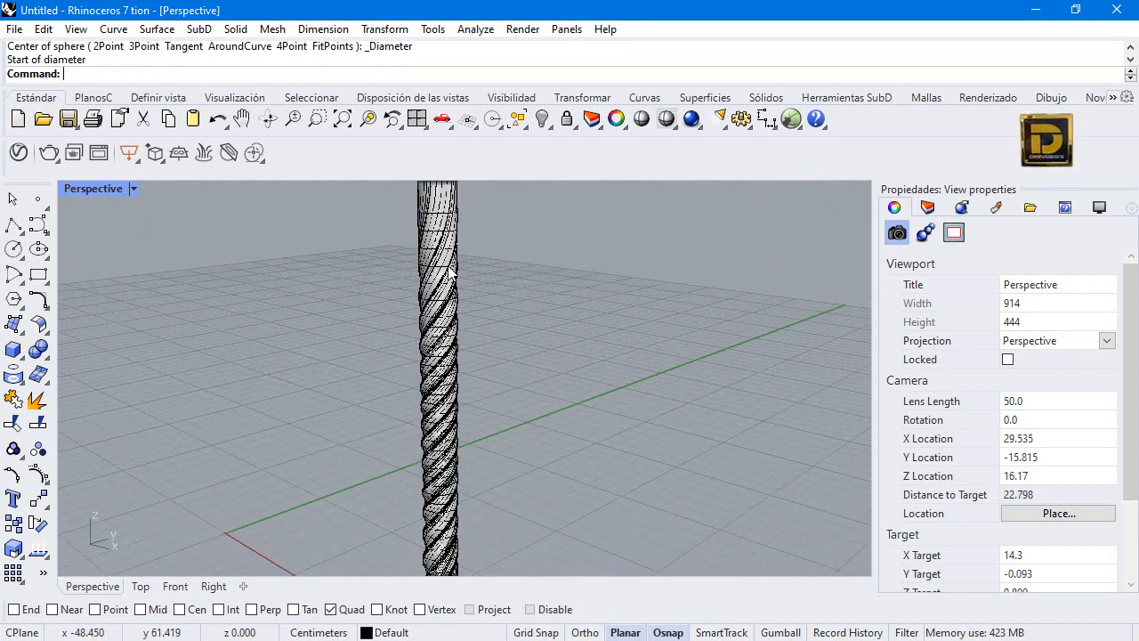
left_click(449, 270)
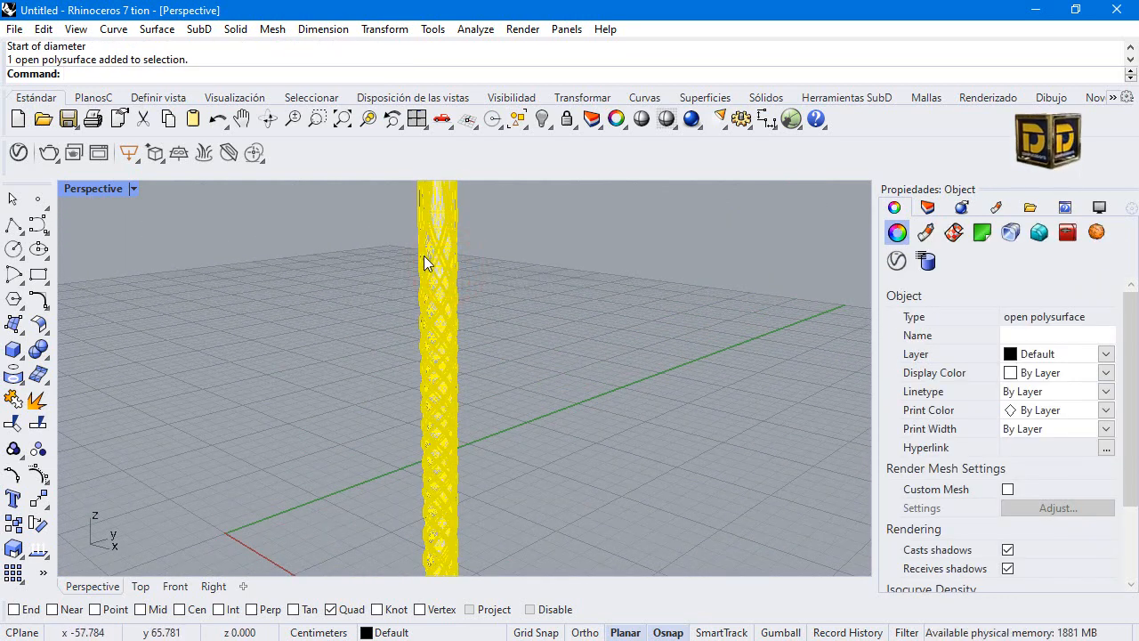
scroll(345, 325, "down", 3)
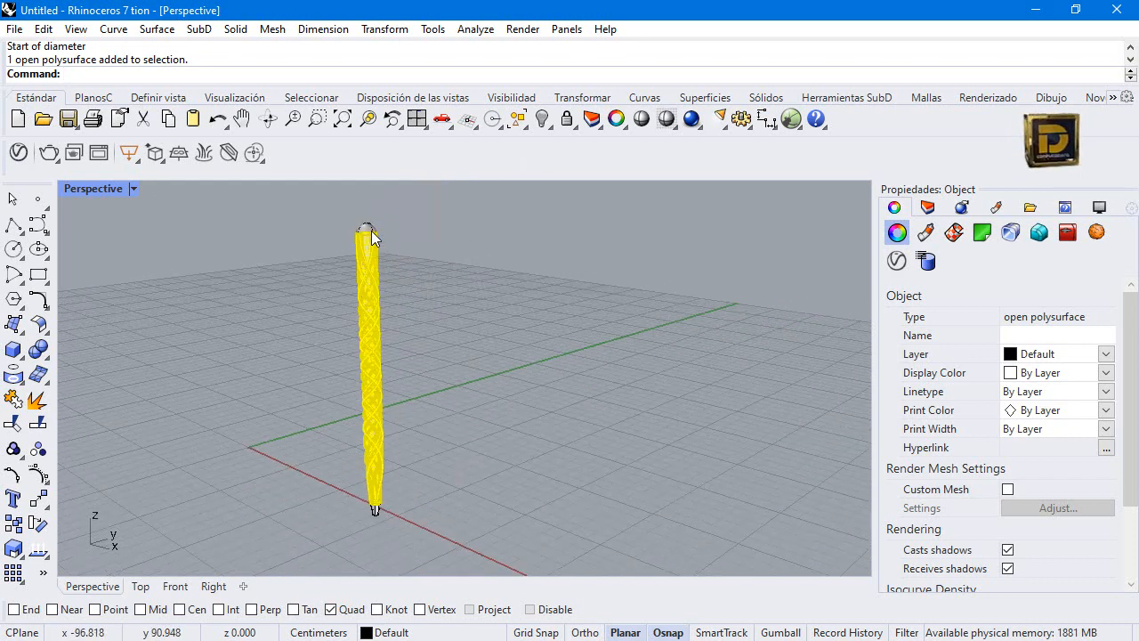
left_click(541, 118)
- Hide the ball point and the curve at the lower end of the hollow tip
scroll(198, 449, "up", 5)
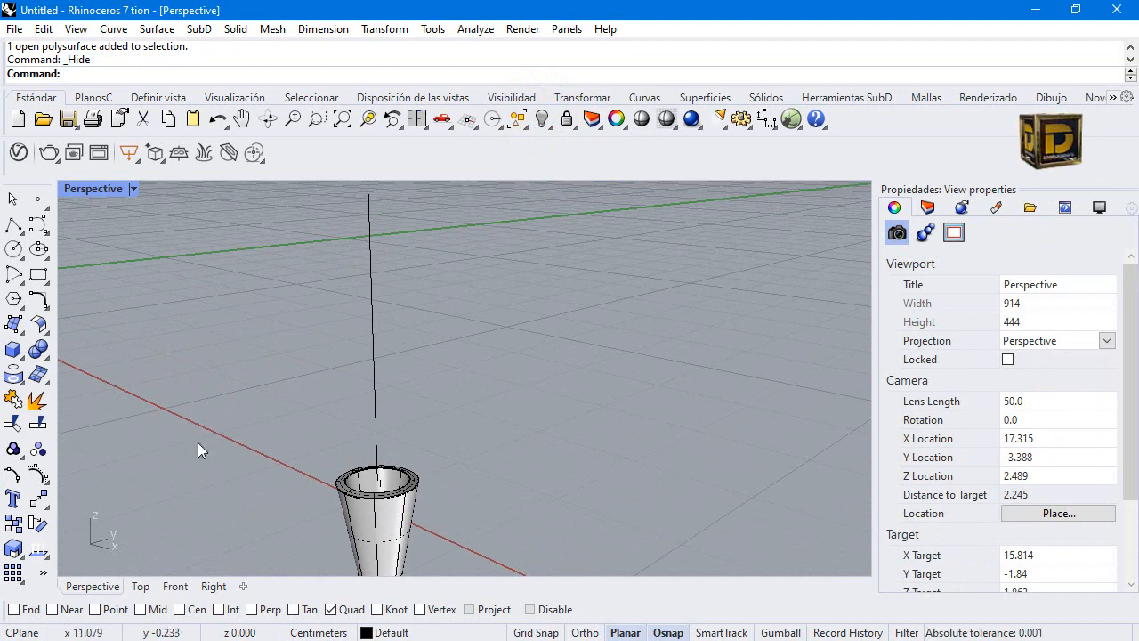
scroll(406, 375, "down", 2)
scroll(392, 514, "up", 4)
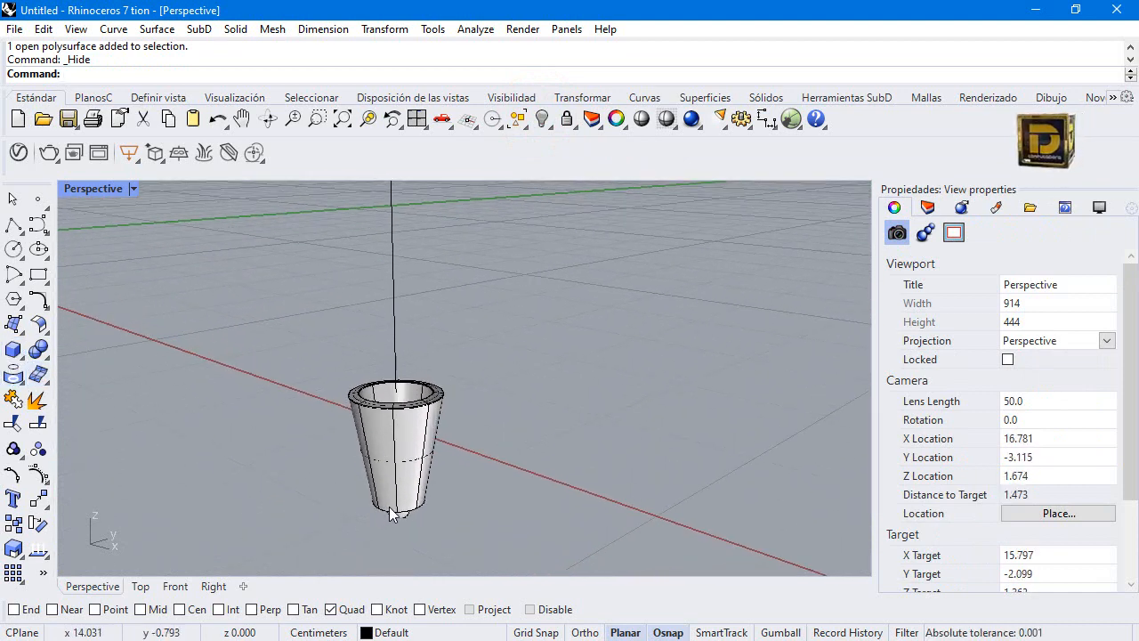
left_click(395, 515)
left_click(397, 515)
left_click_drag(302, 472, 470, 541)
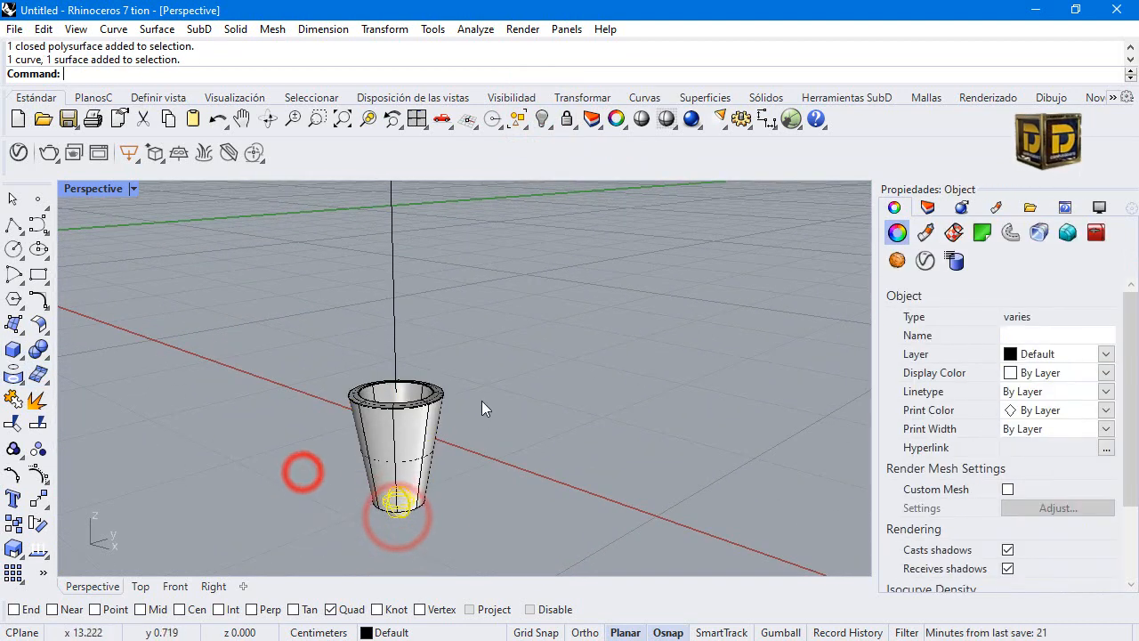
left_click(541, 118)
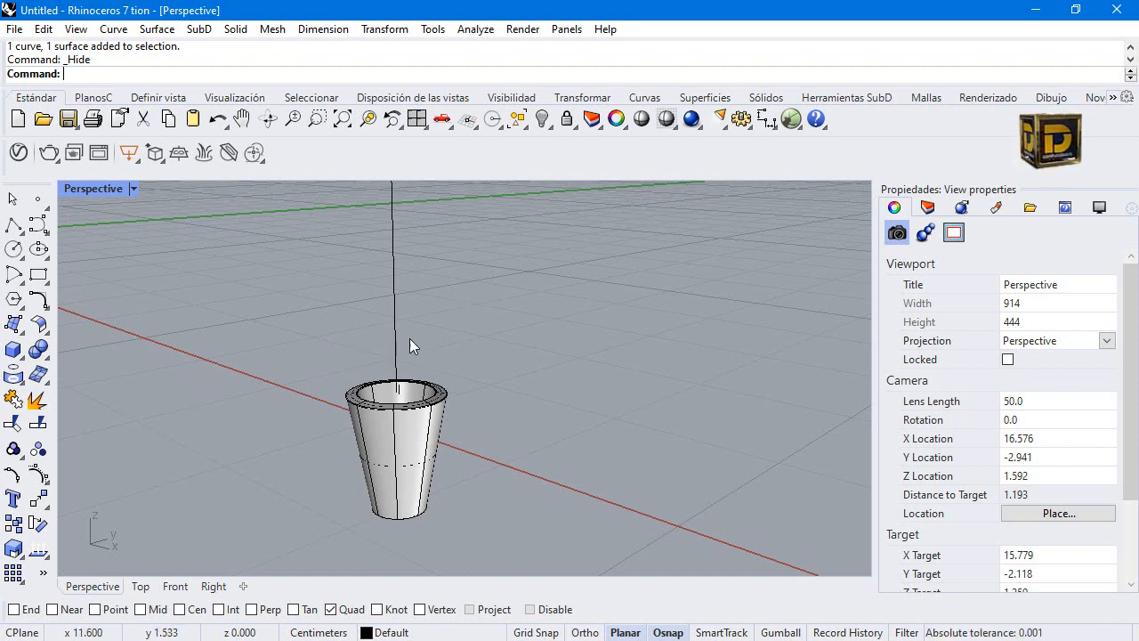
- Draw a thin vertical solid tube from the axis line's lower endpoint inside the tip, ending short of the upper sphere, with two nearly equal radii
left_click(16, 351)
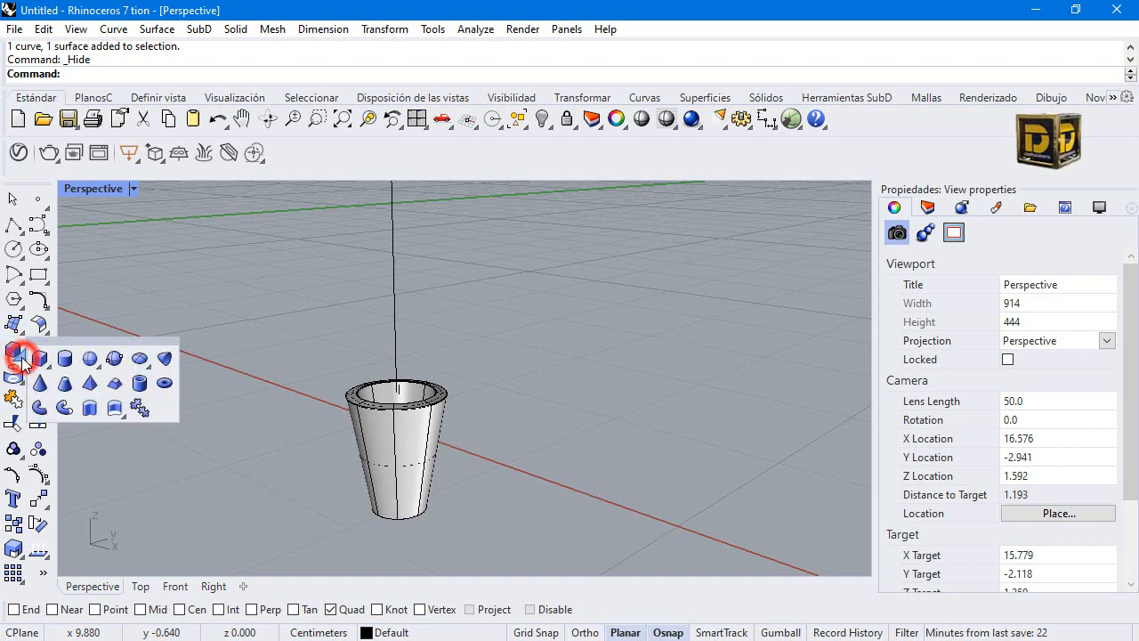
left_click(138, 381)
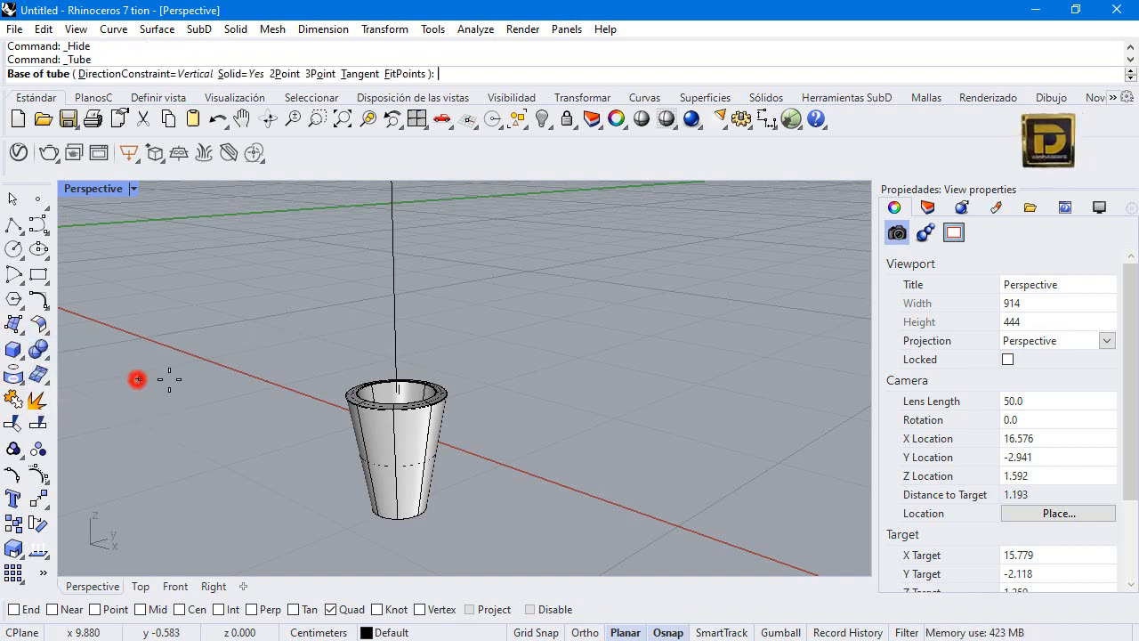
left_click(394, 391)
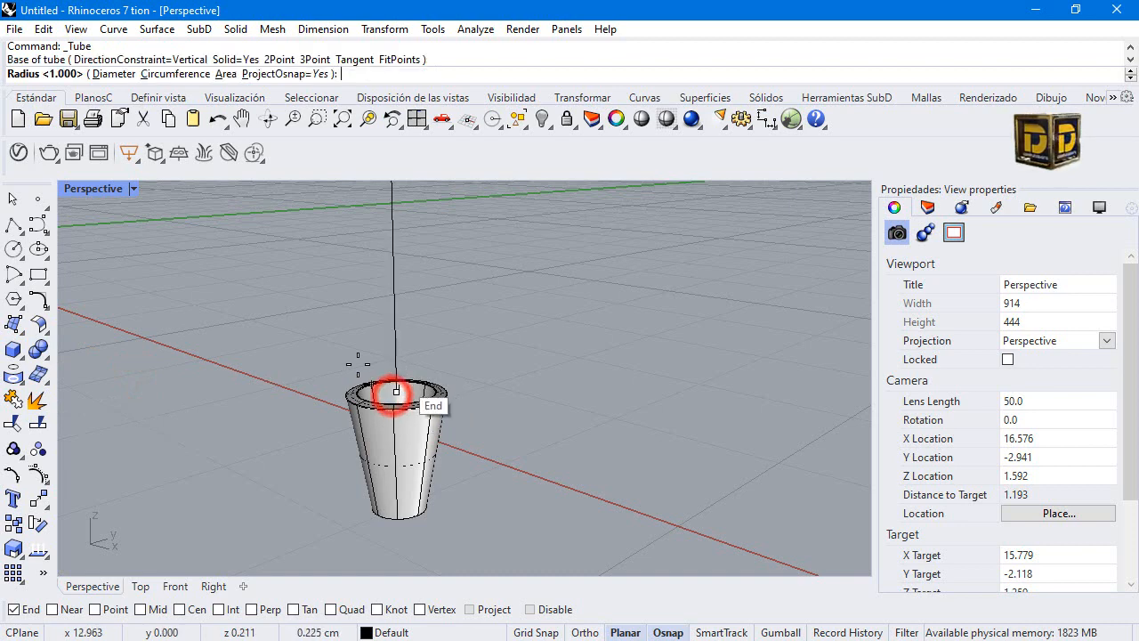
double_click(94, 187)
scroll(217, 226, "up", 6)
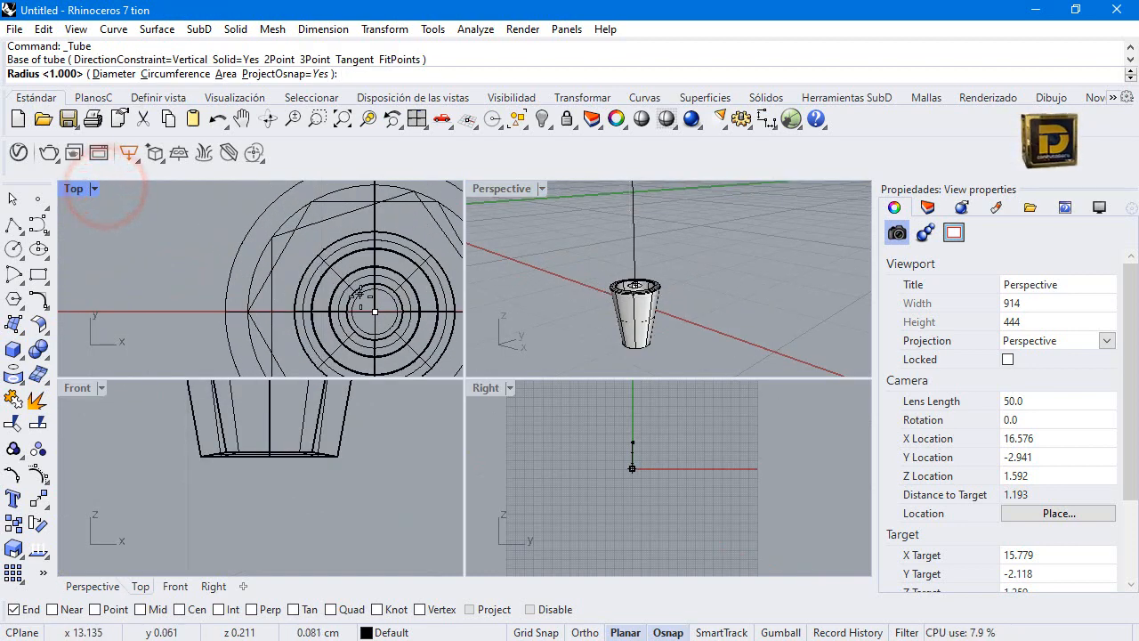
left_click(372, 304)
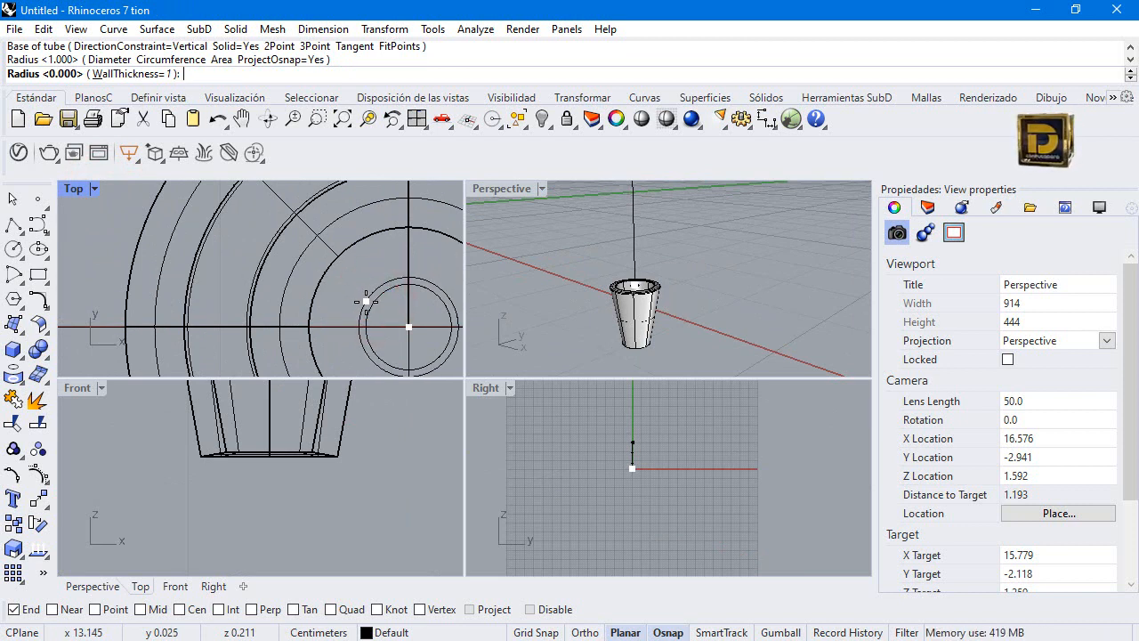
left_click(365, 303)
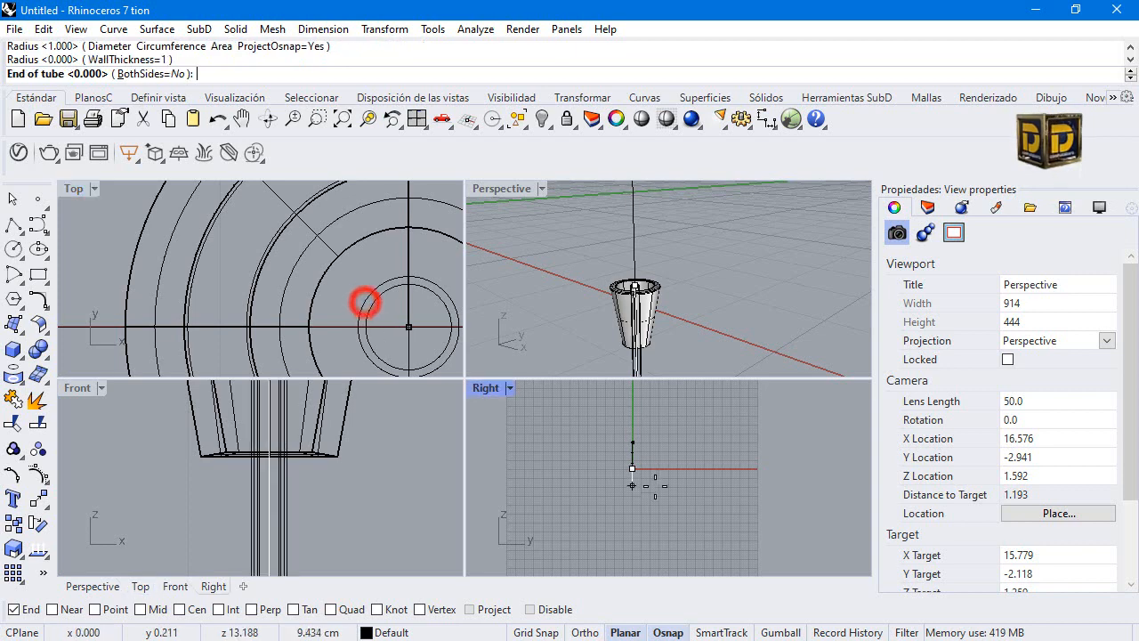
scroll(647, 464, "up", 5)
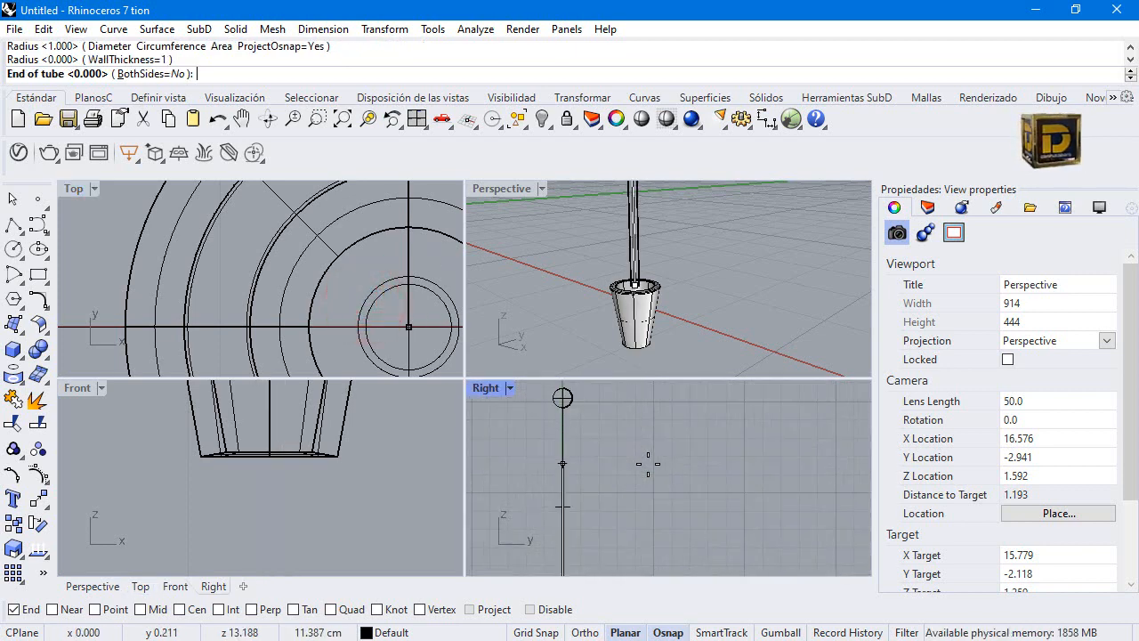
left_click(576, 449)
scroll(663, 332, "down", 10)
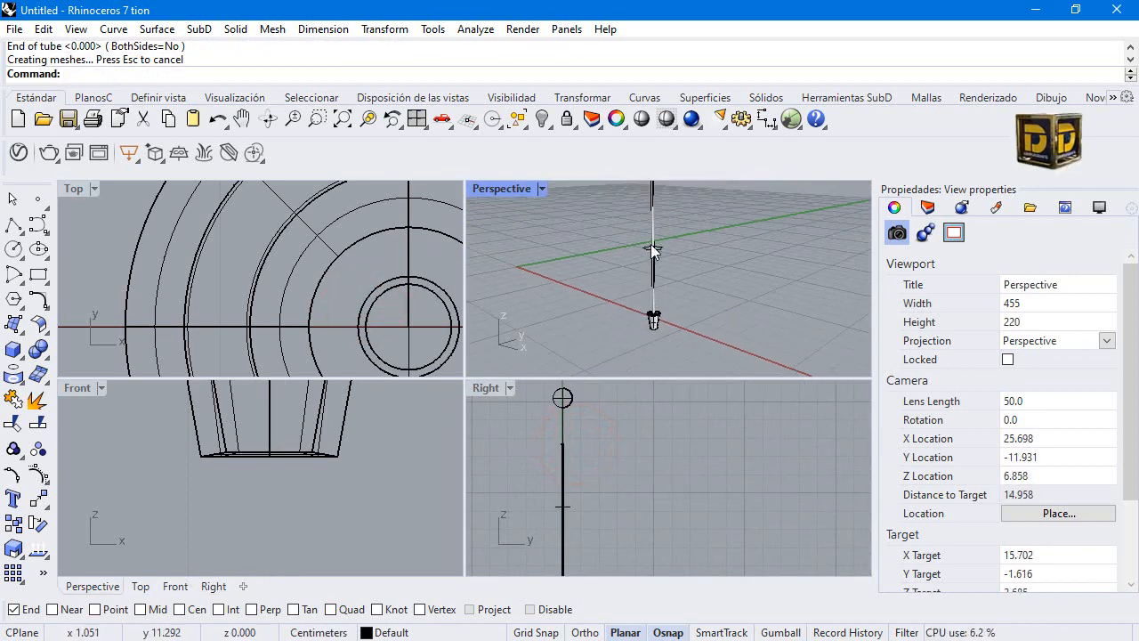
- Show all hidden pen parts again around the new inner tube in the maximized Perspective view
double_click(482, 186)
scroll(422, 345, "down", 10)
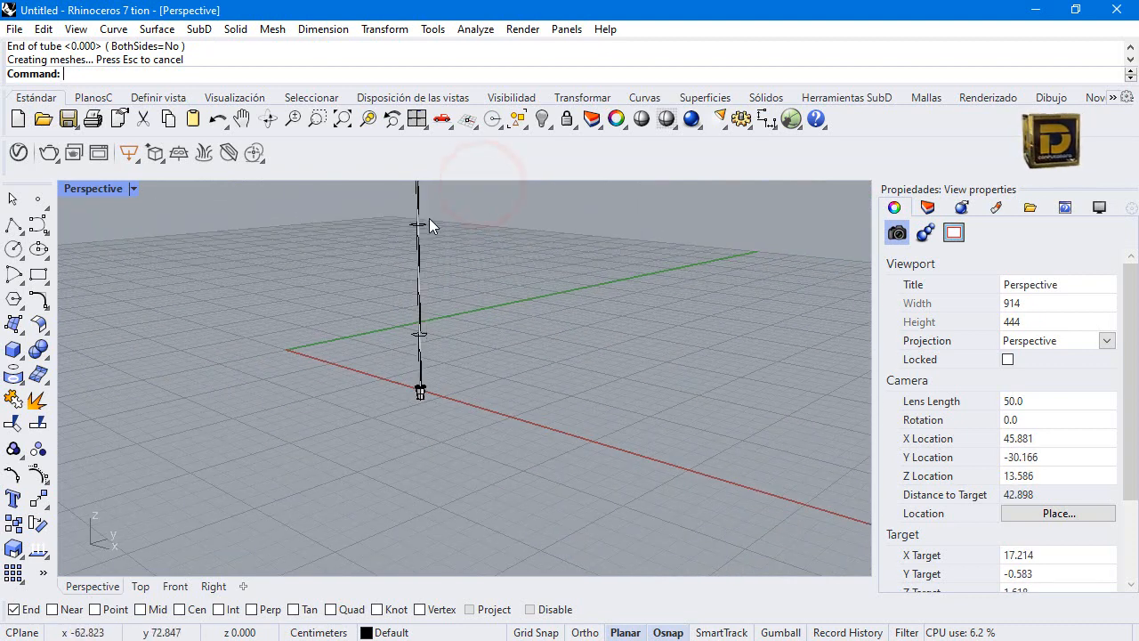
scroll(433, 336, "down", 6)
scroll(424, 255, "up", 3)
left_click(424, 254)
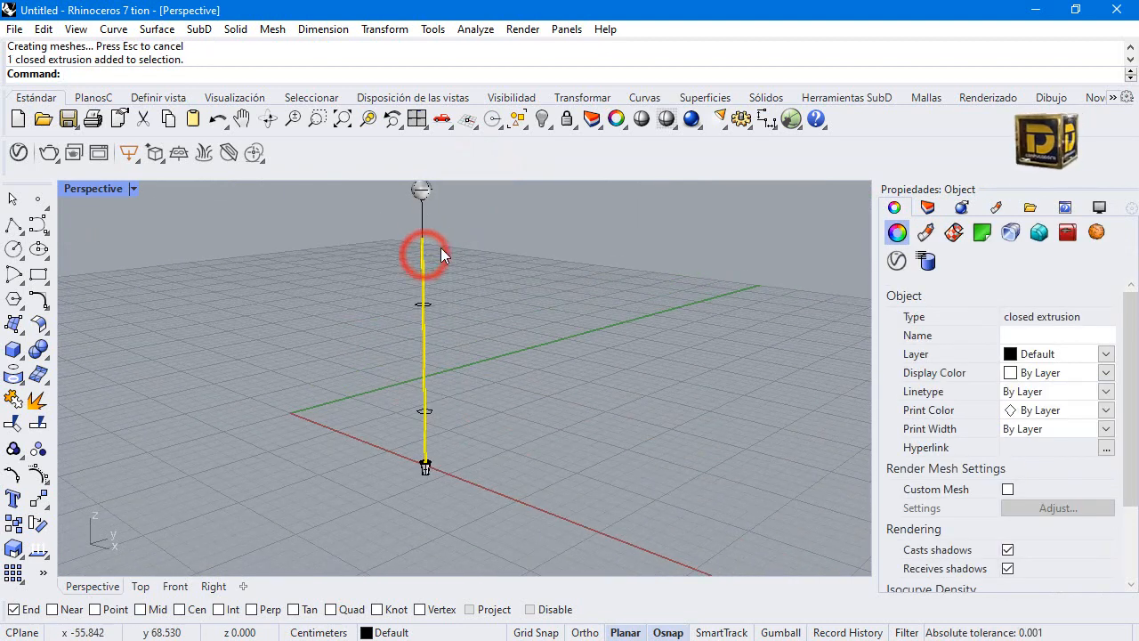
left_click(542, 120)
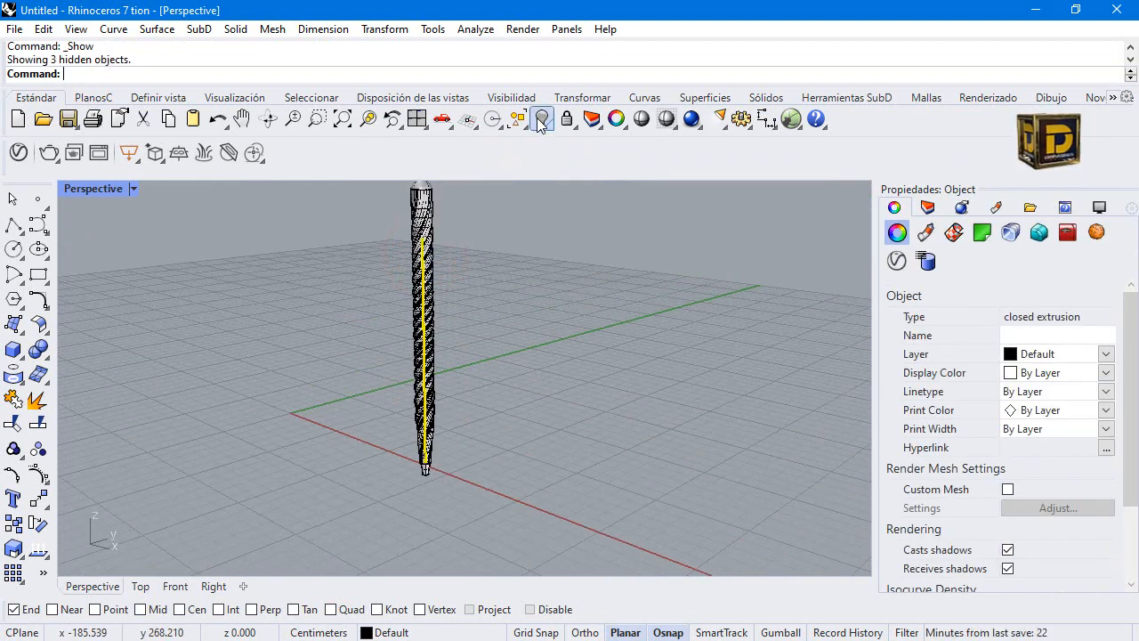
left_click(497, 314)
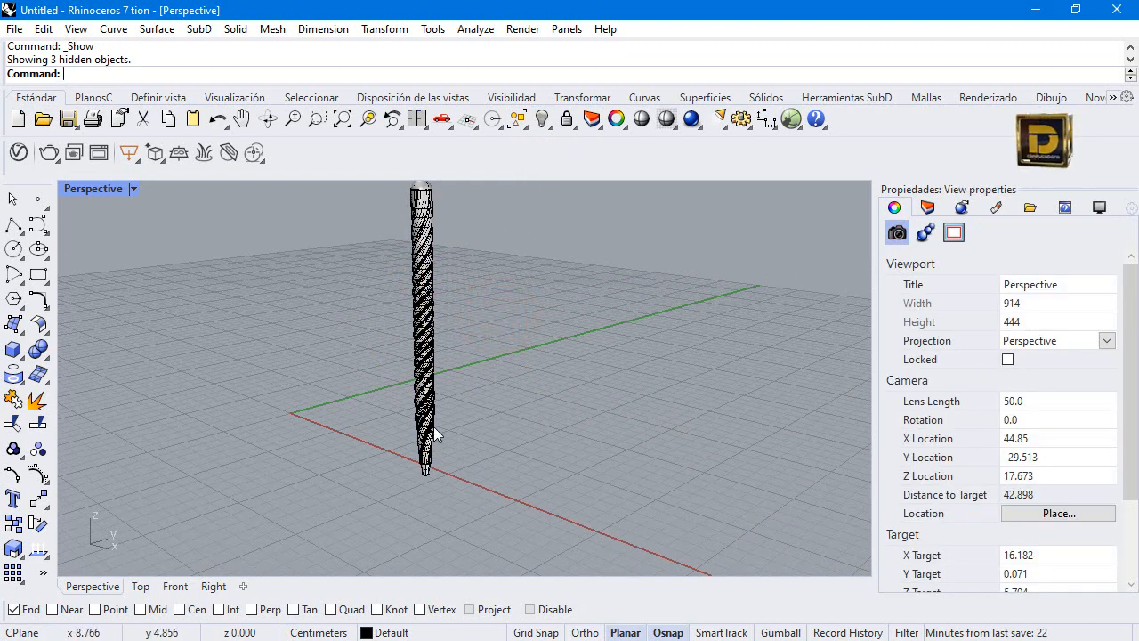
- Duplicate the twisted pen body in place and hide one of the two copies
left_click(425, 233)
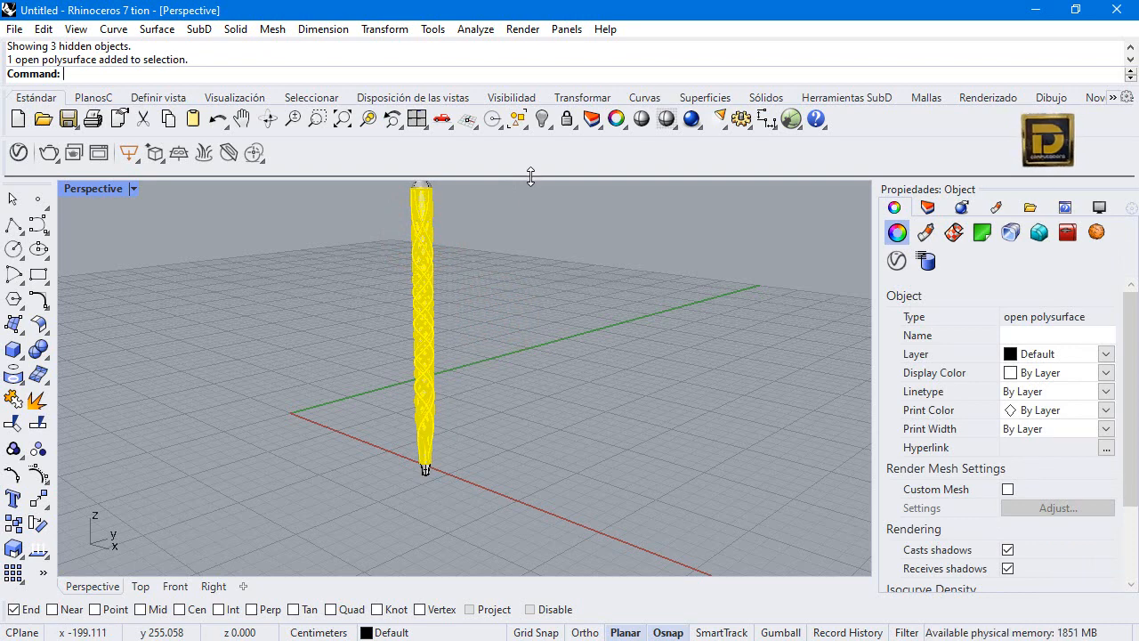
key("ctrl+c")
key("ctrl+v")
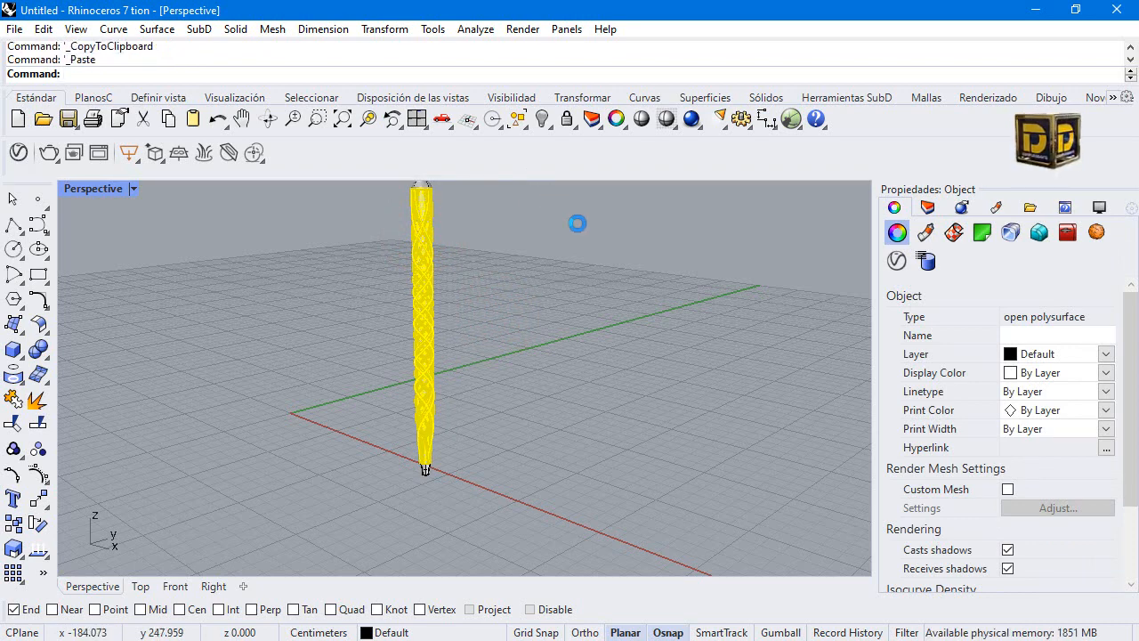
left_click(543, 119)
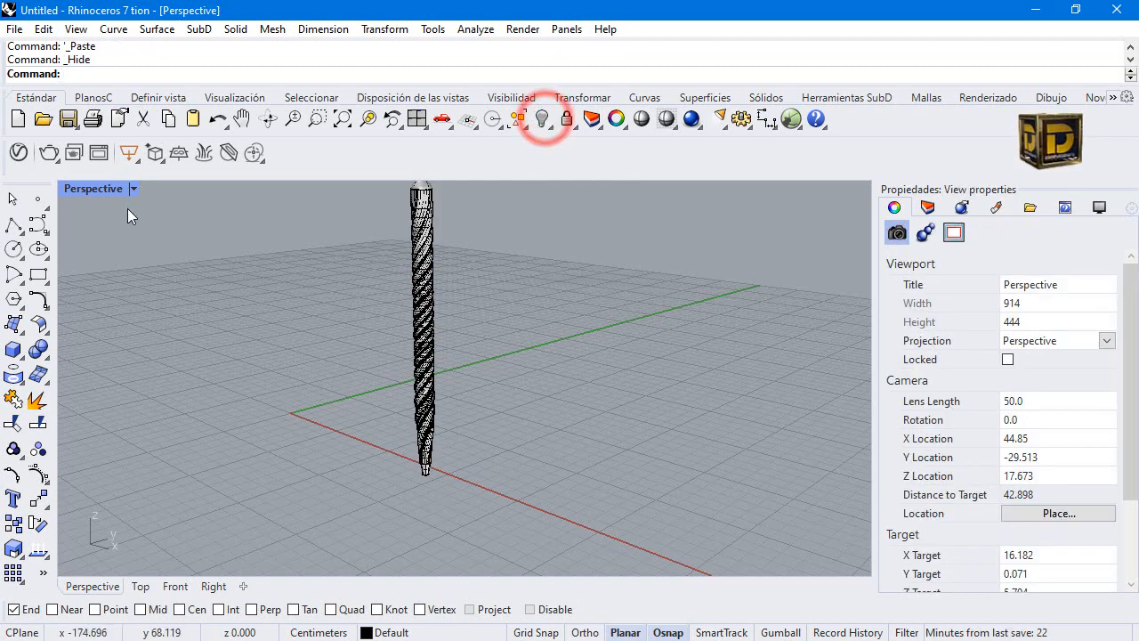
- Hide the pen tip, the ball point and the nearby curves at the body's lower end
double_click(101, 188)
left_click(299, 499)
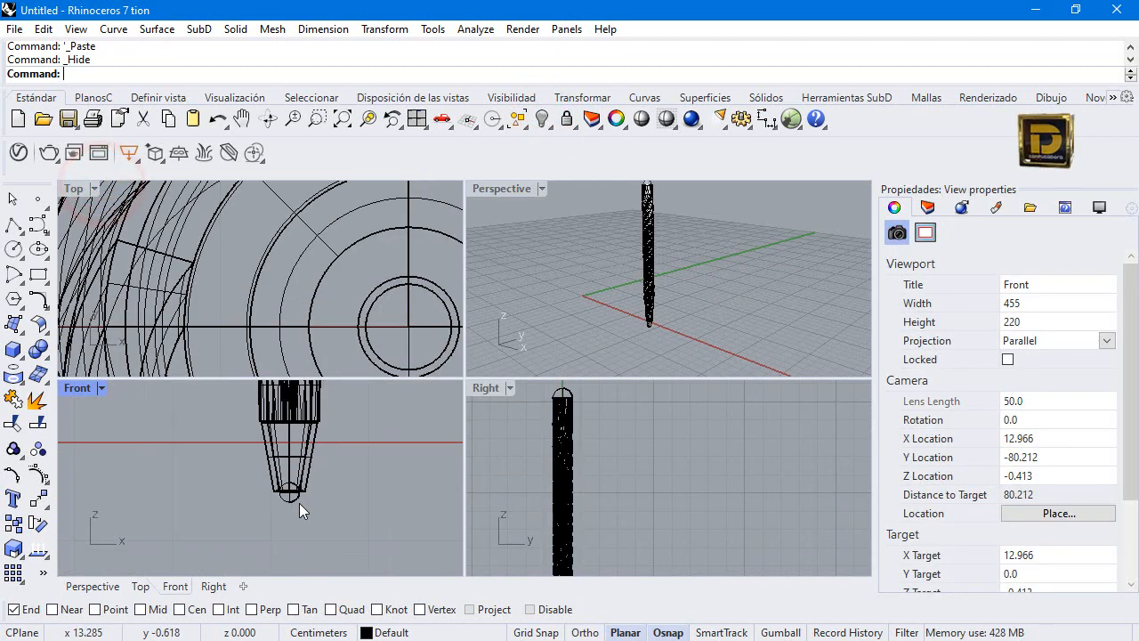
scroll(299, 498, "up", 3)
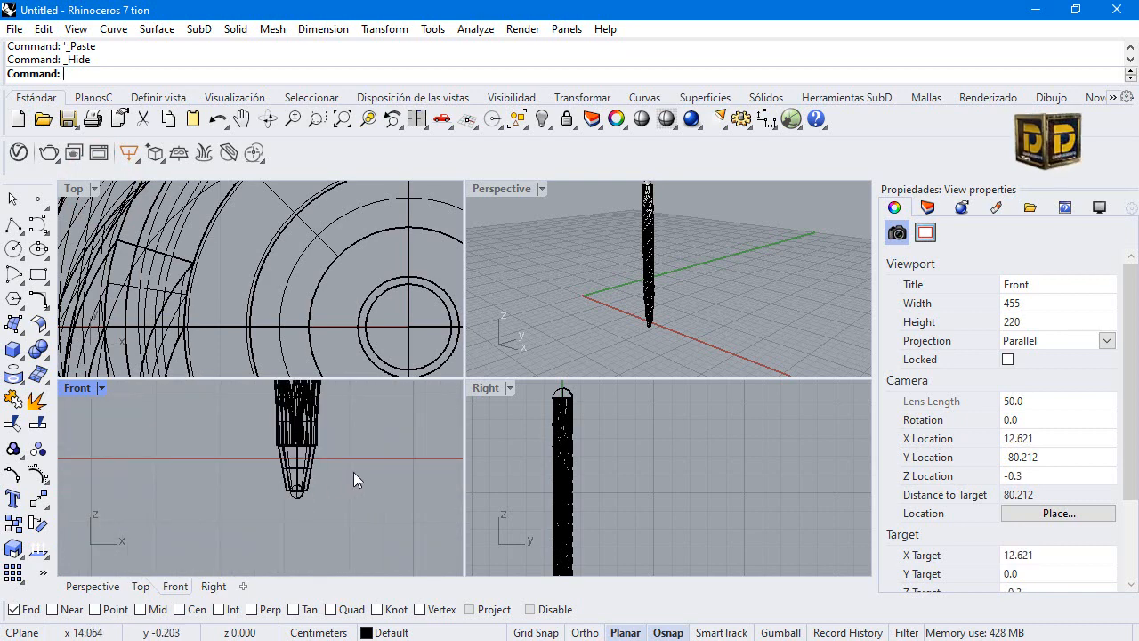
left_click_drag(353, 471, 258, 509)
left_click(537, 117)
- Hide the sphere at the pen body's upper end
scroll(564, 413, "up", 6)
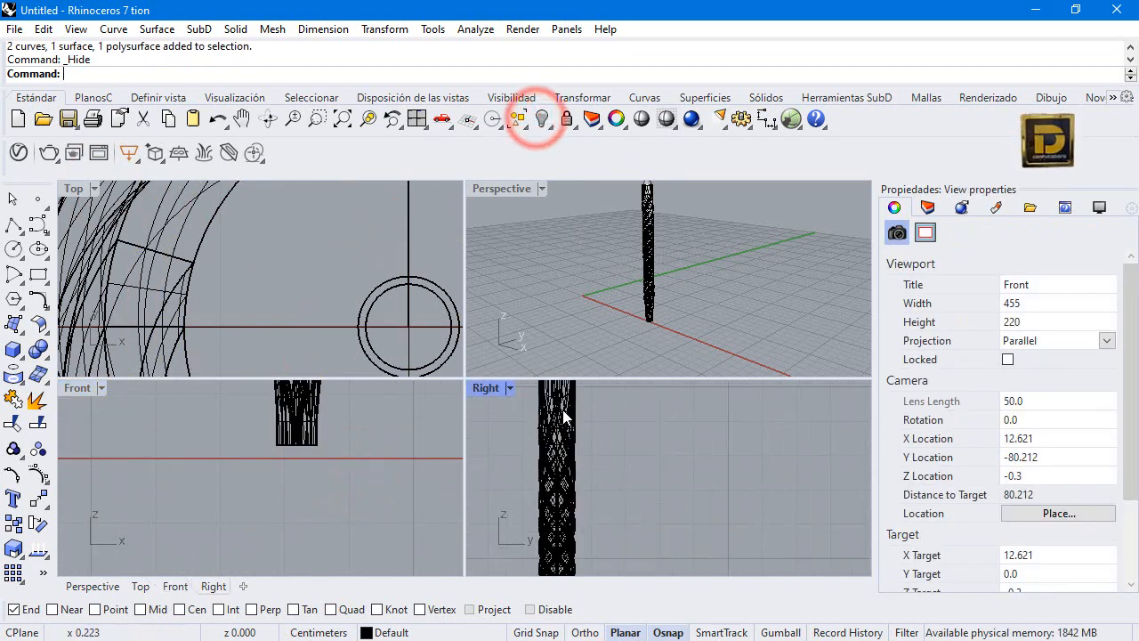
scroll(578, 440, "down", 5)
left_click(568, 436)
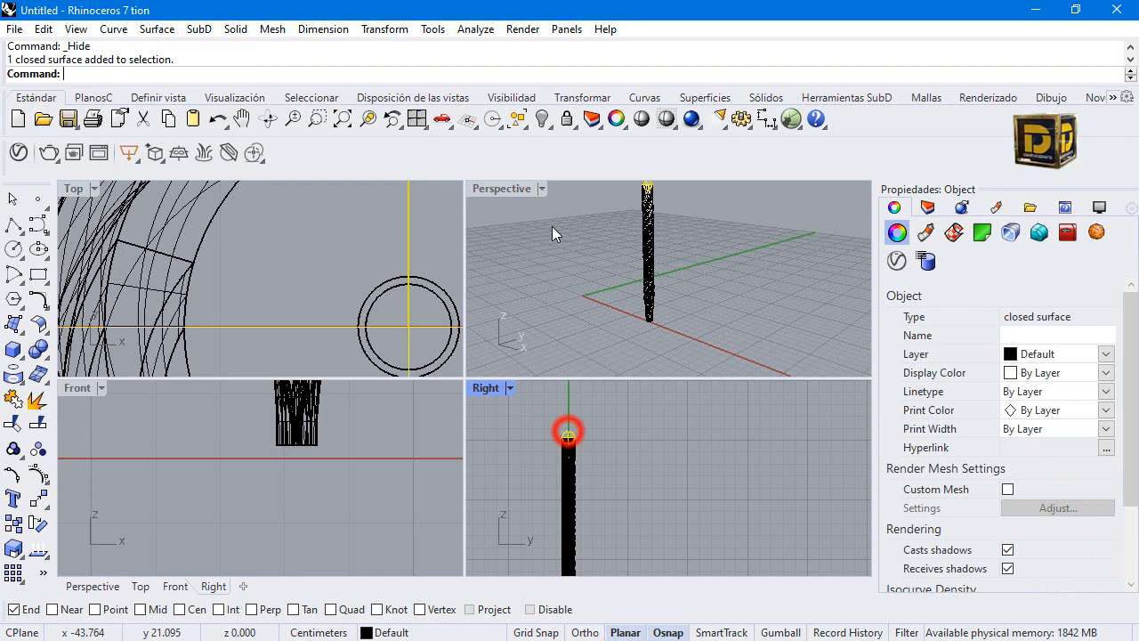
left_click(542, 119)
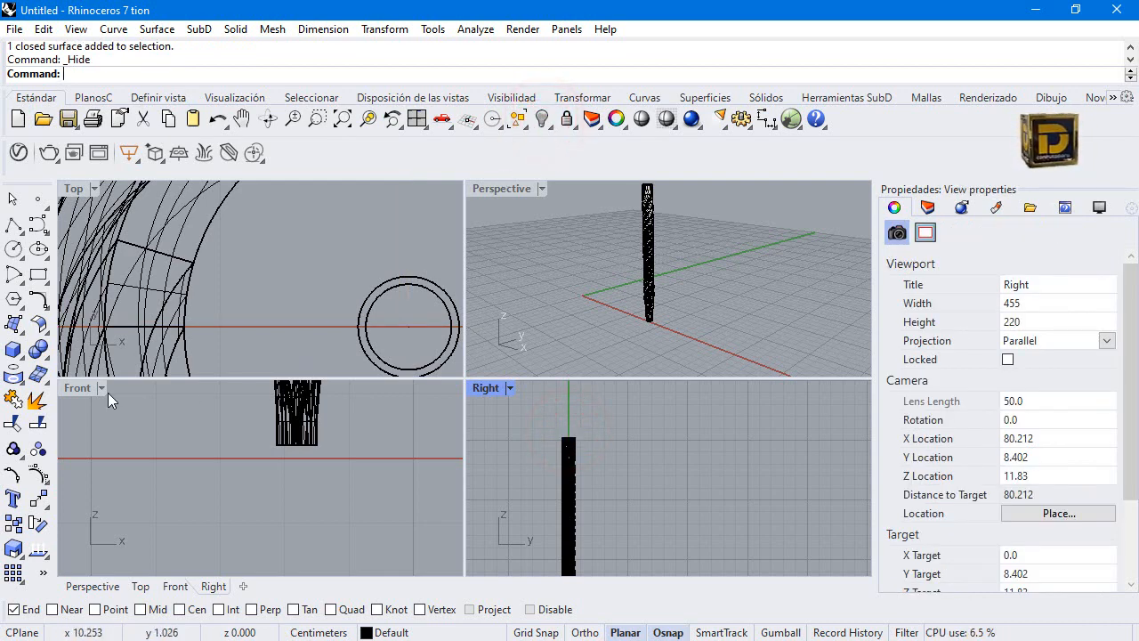
- Scale the visible pen body with Scale2D about its centre, from a reference distance of about 0.62 cm to about 0.65 cm
double_click(77, 388)
scroll(339, 476, "up", 3)
scroll(356, 297, "down", 3)
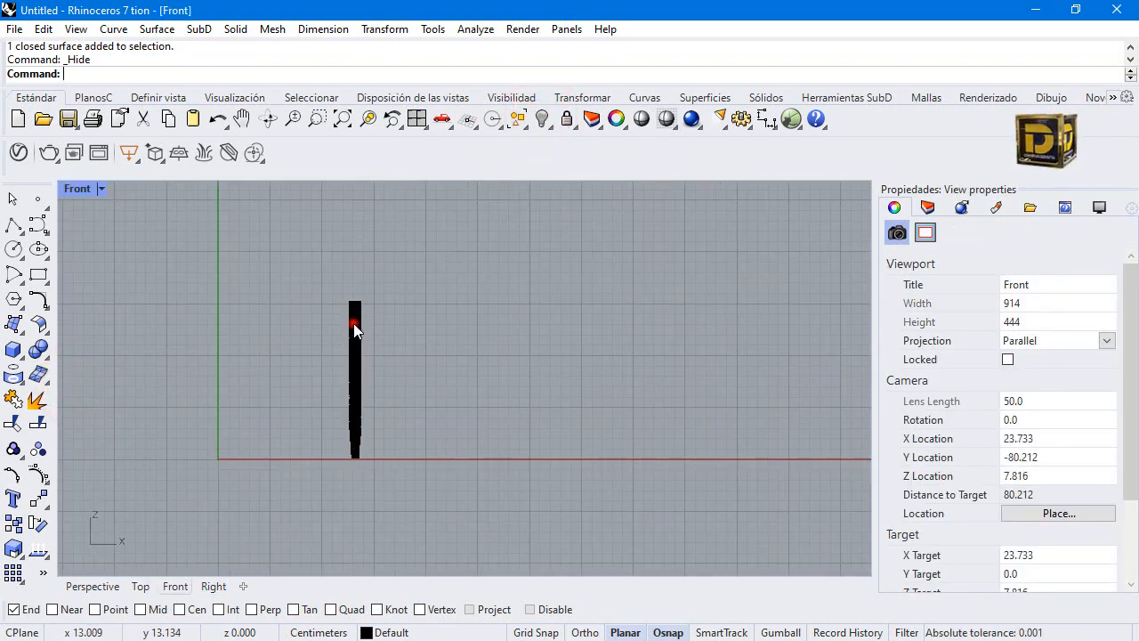
left_click(353, 324)
left_click(405, 381)
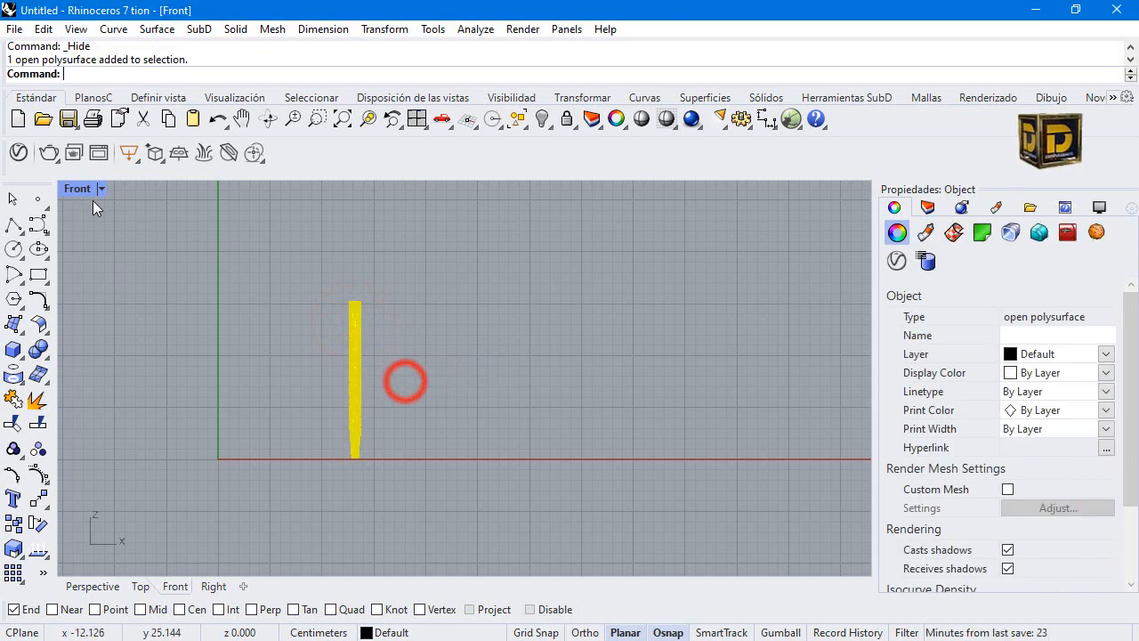
double_click(93, 200)
scroll(285, 268, "down", 3)
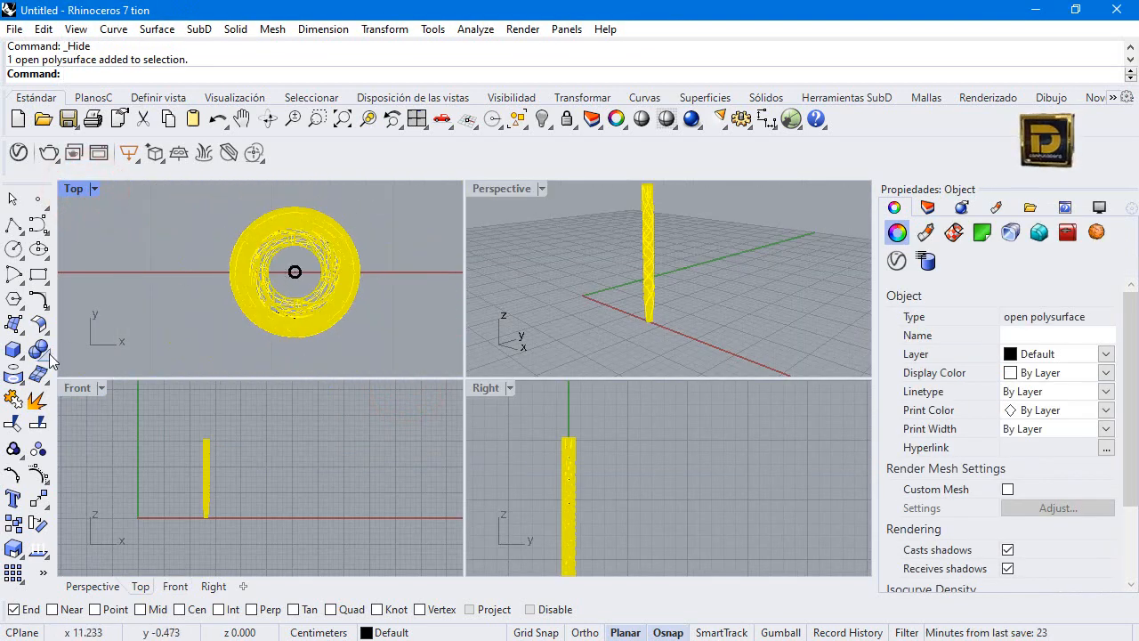
left_click(38, 499)
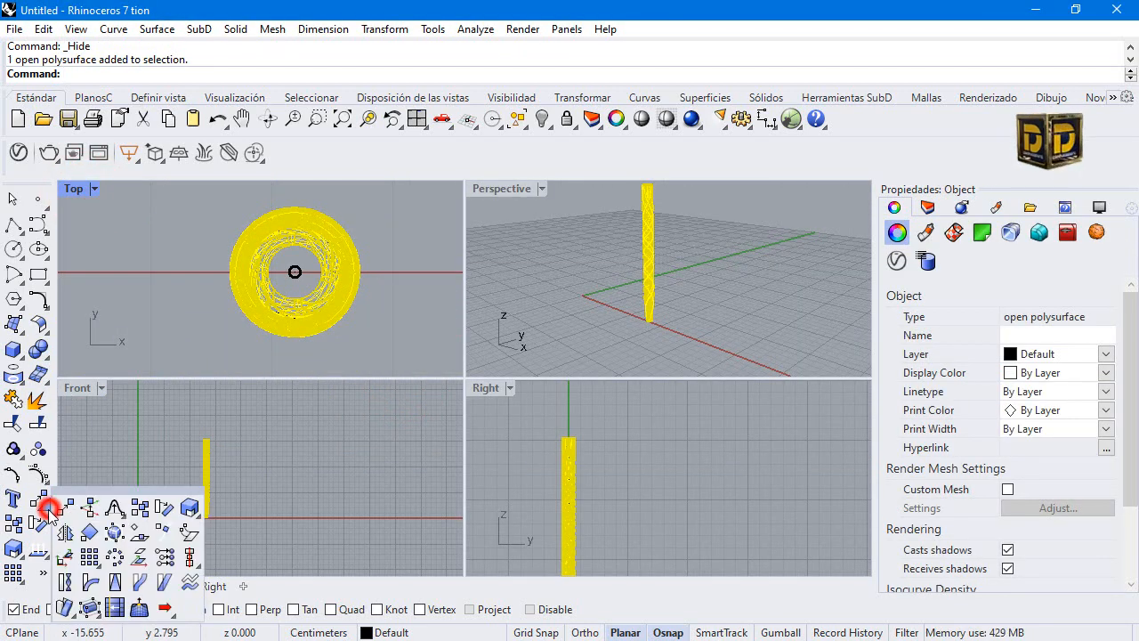
left_click(22, 550)
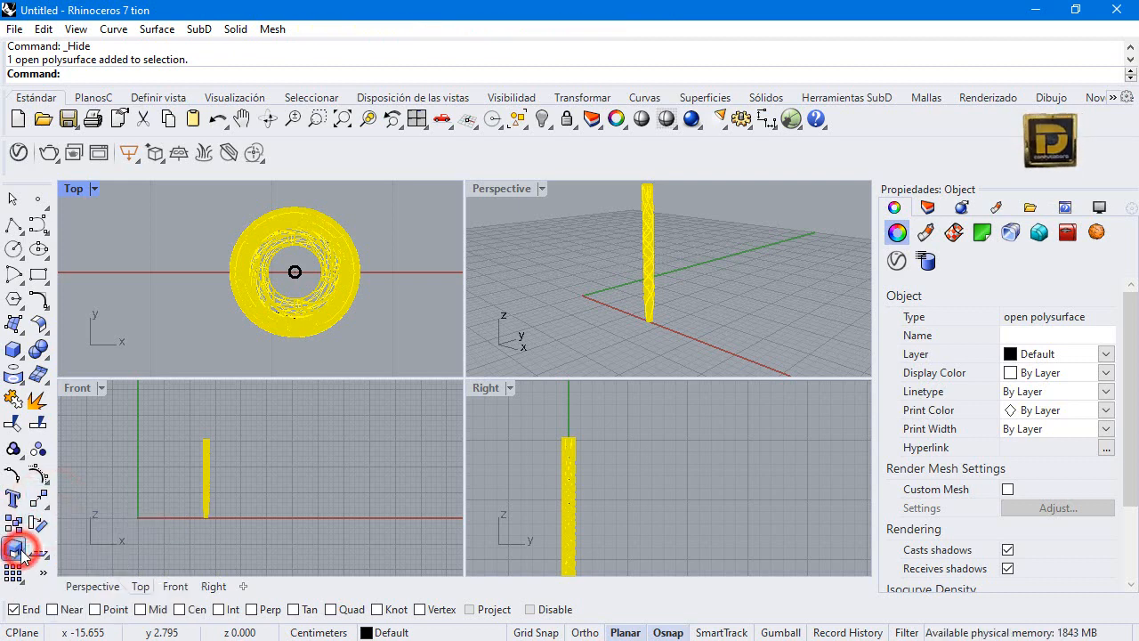
left_click(68, 548)
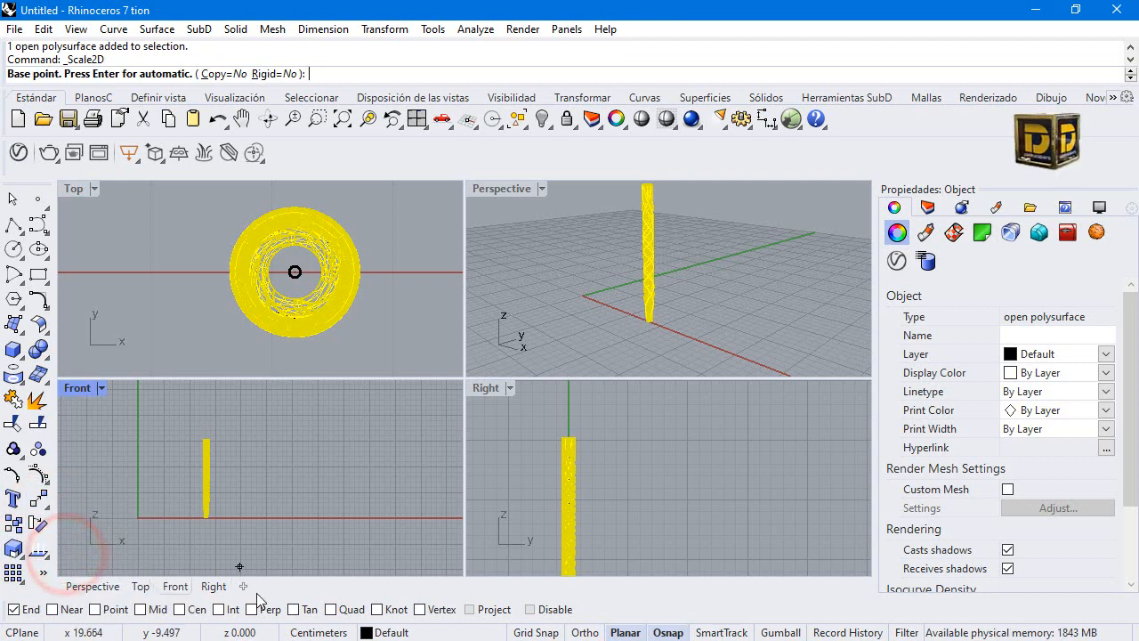
right_click(197, 610)
scroll(304, 216, "up", 3)
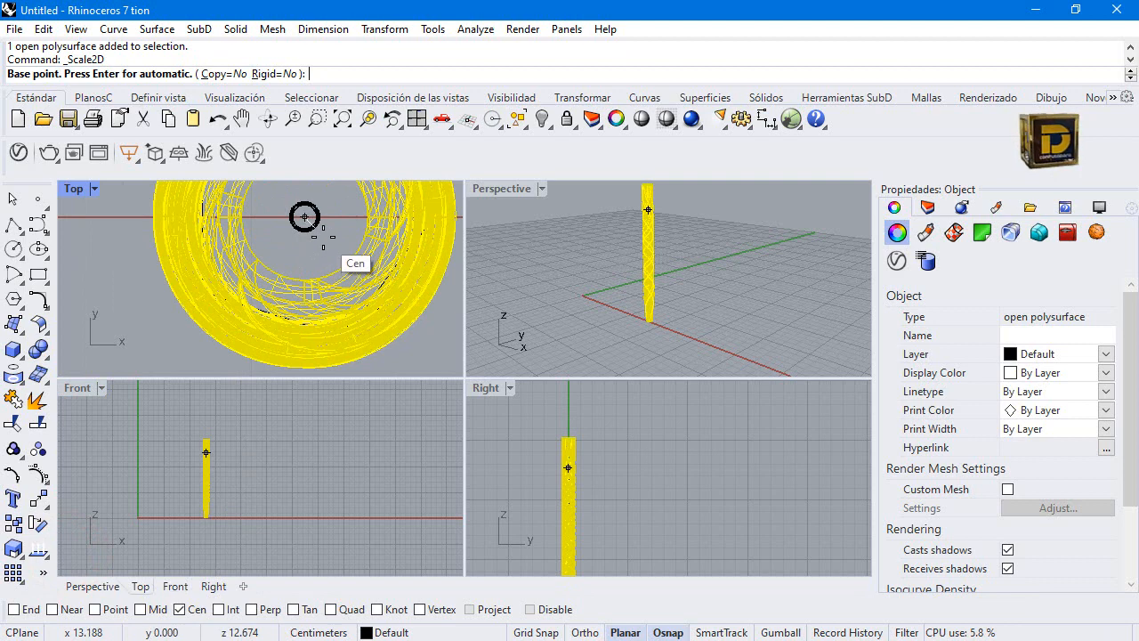
left_click(304, 216)
scroll(356, 302, "down", 3)
scroll(376, 255, "up", 5)
key("F8")
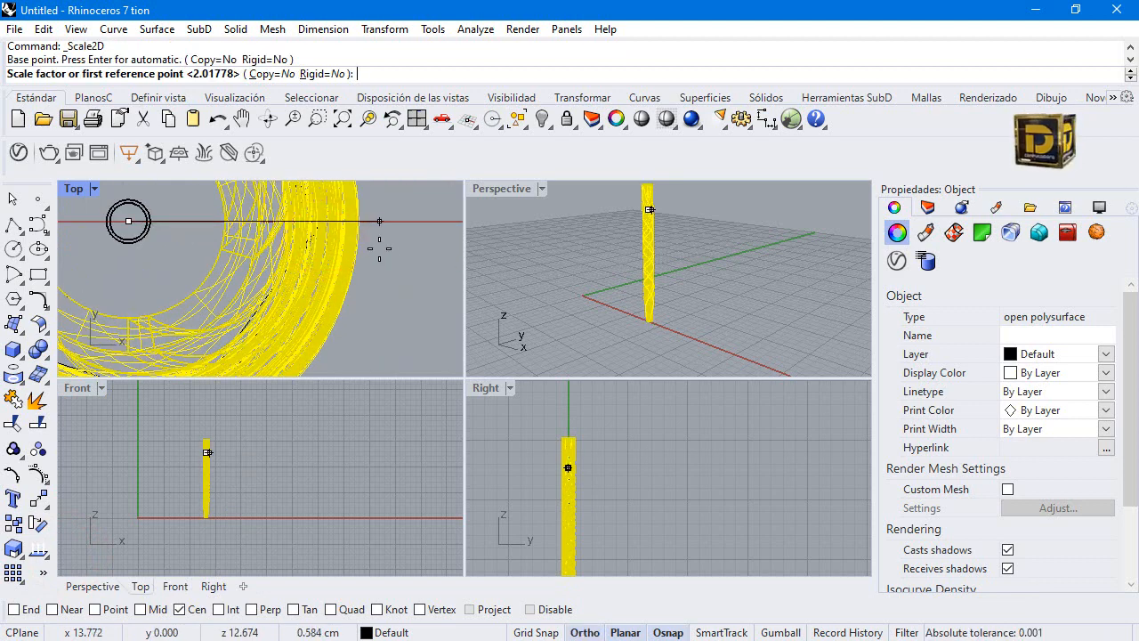
scroll(386, 246, "down", 2)
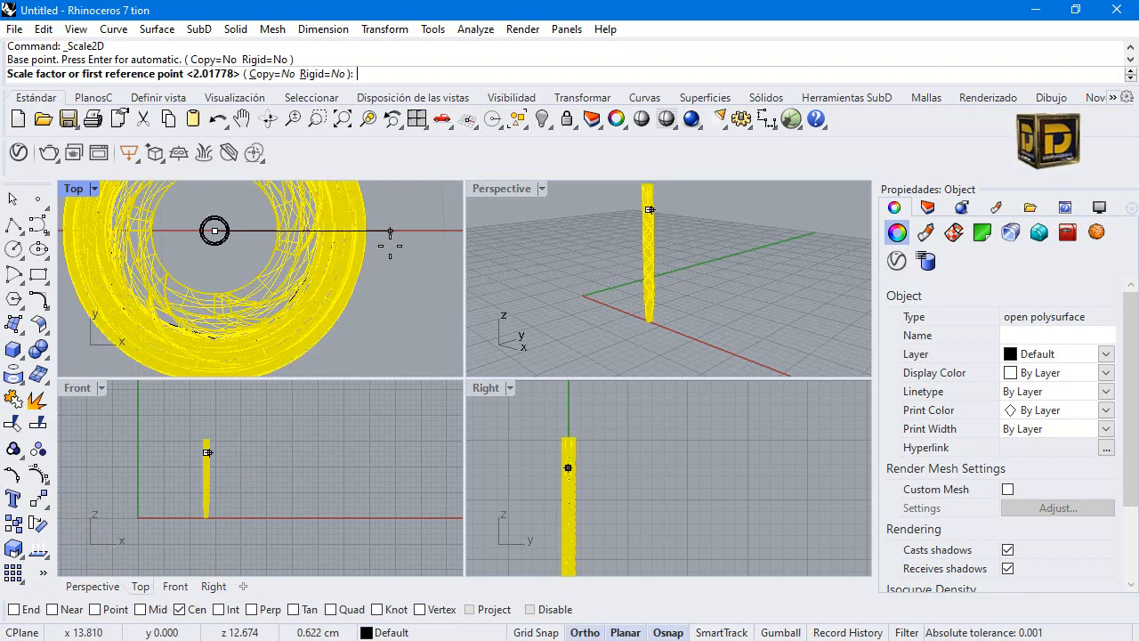
left_click(390, 232)
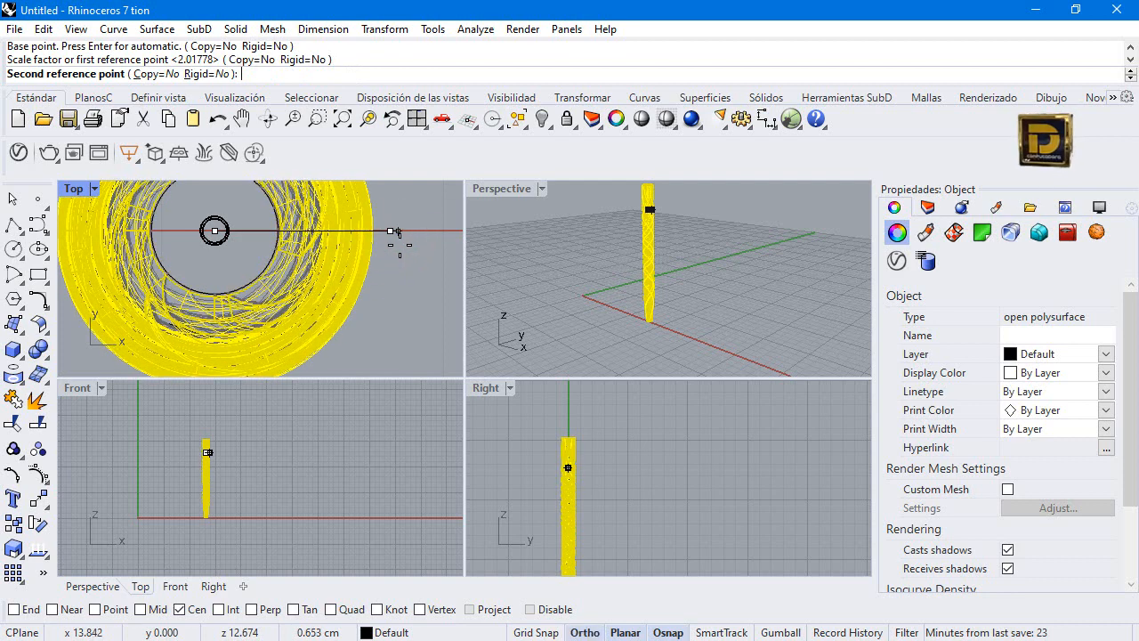
left_click(400, 245)
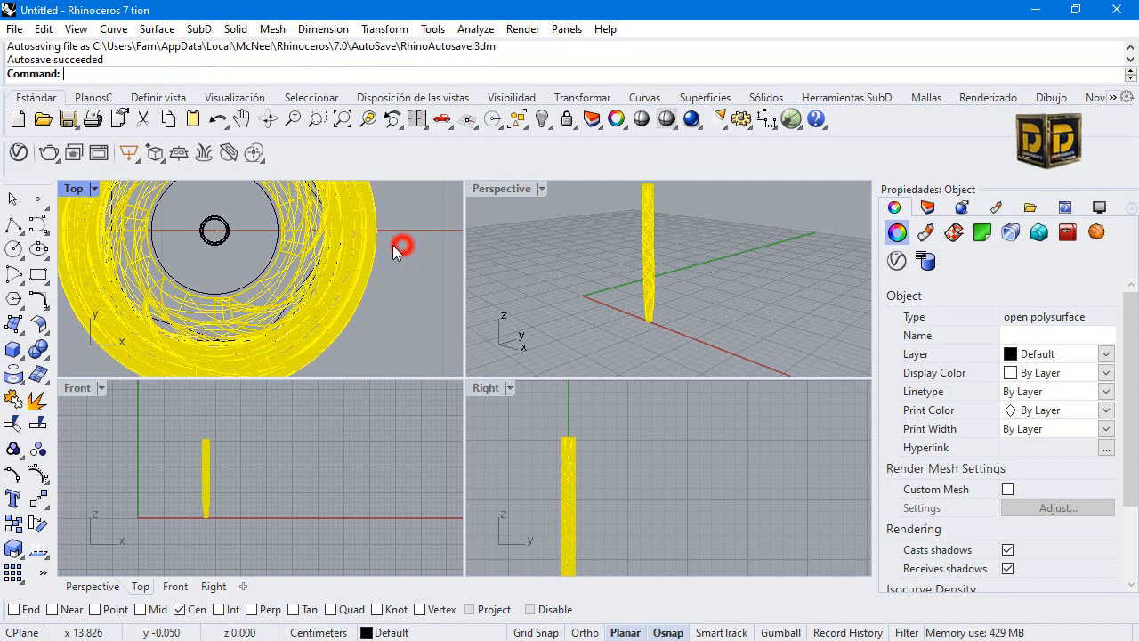
- Create a new layer and set its colour to red
left_click(929, 207)
left_click(894, 232)
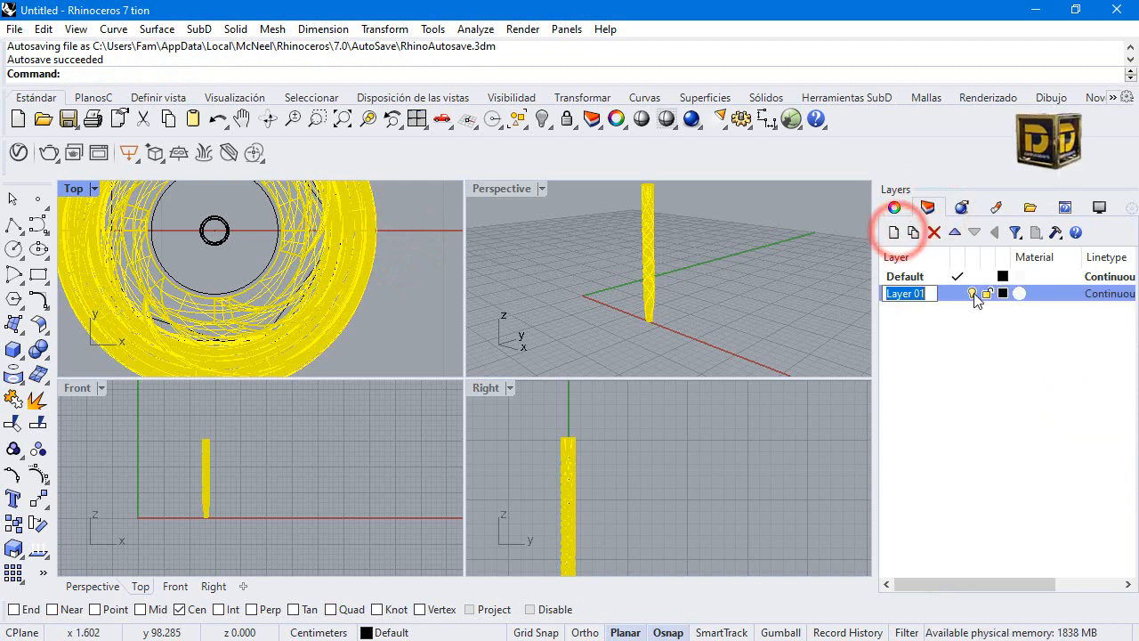
left_click(1002, 294)
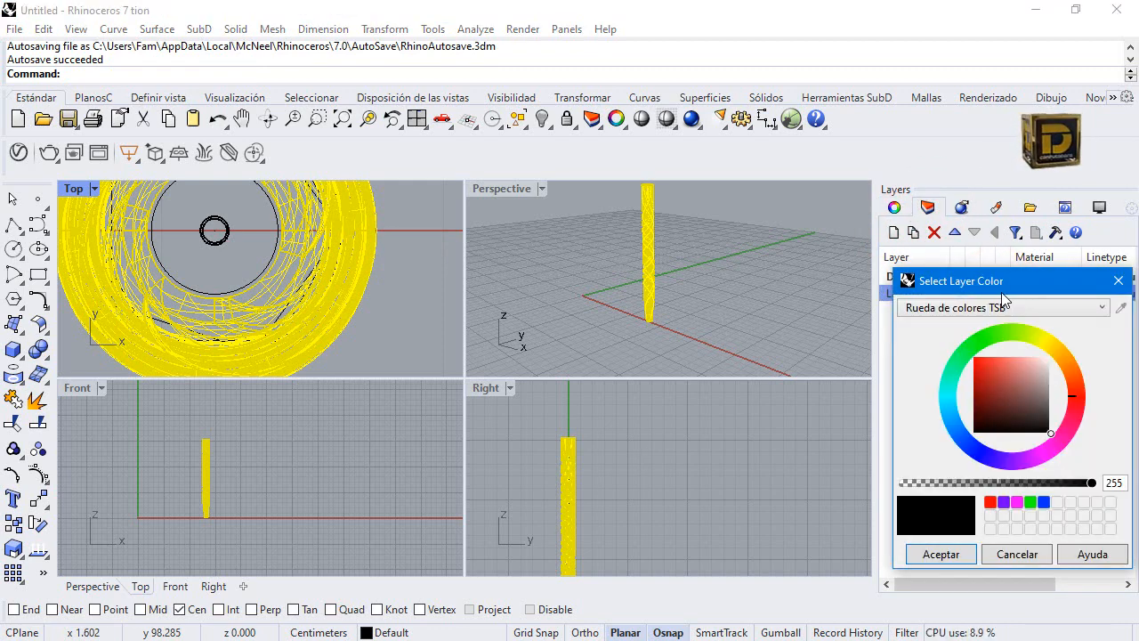
left_click(997, 374)
left_click(941, 553)
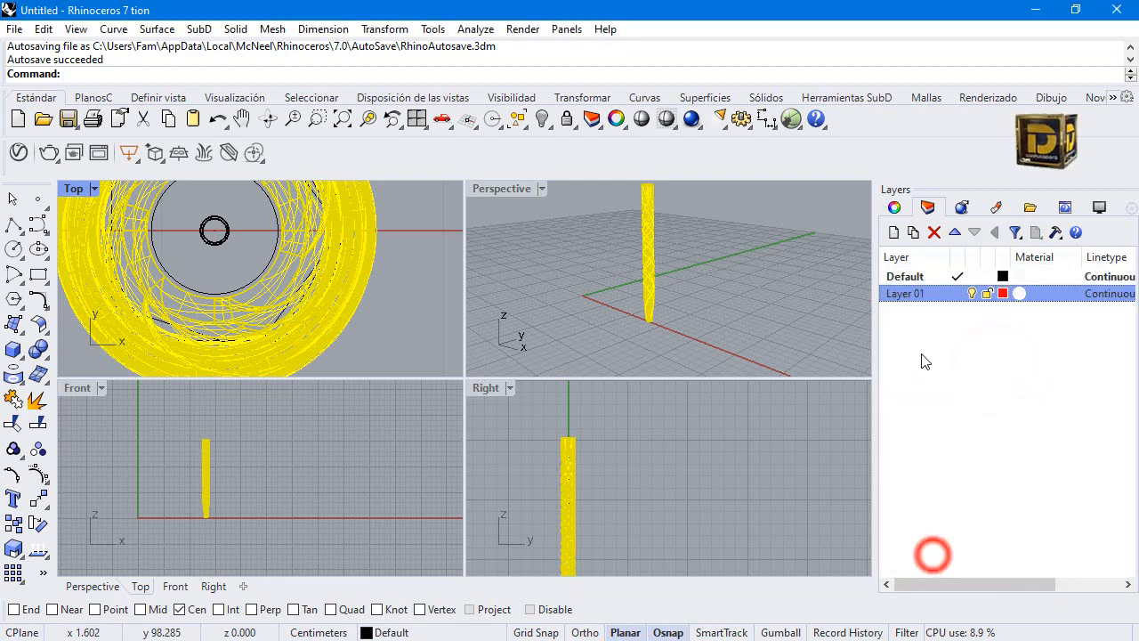
- Move the scaled pen body onto the red layer and deselect it
right_click(927, 294)
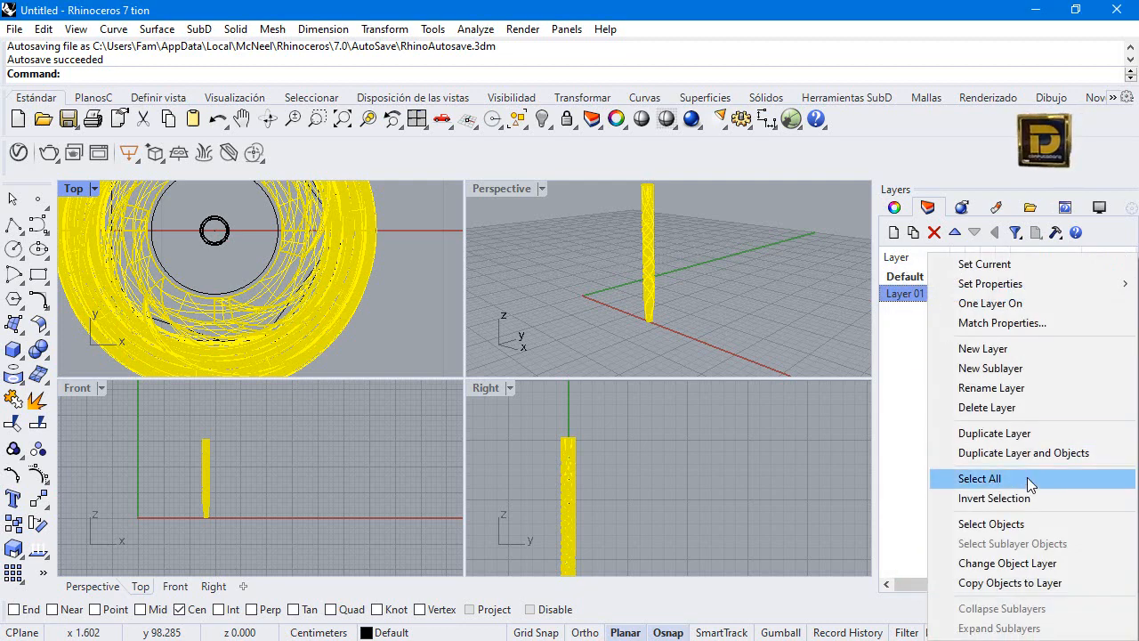
left_click(1015, 563)
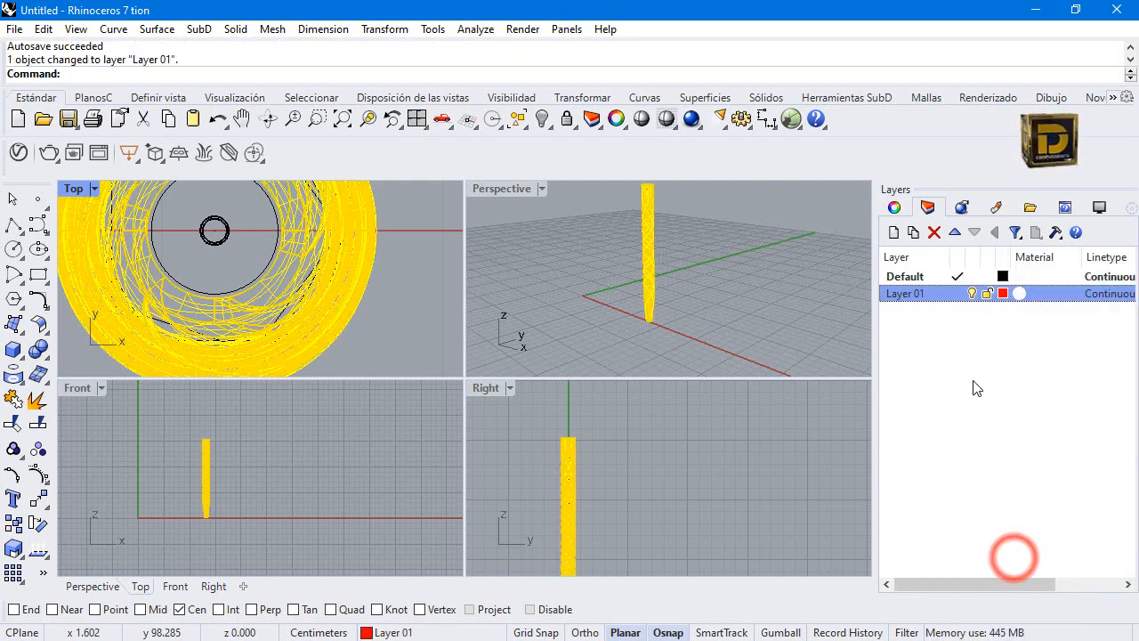
left_click(591, 295)
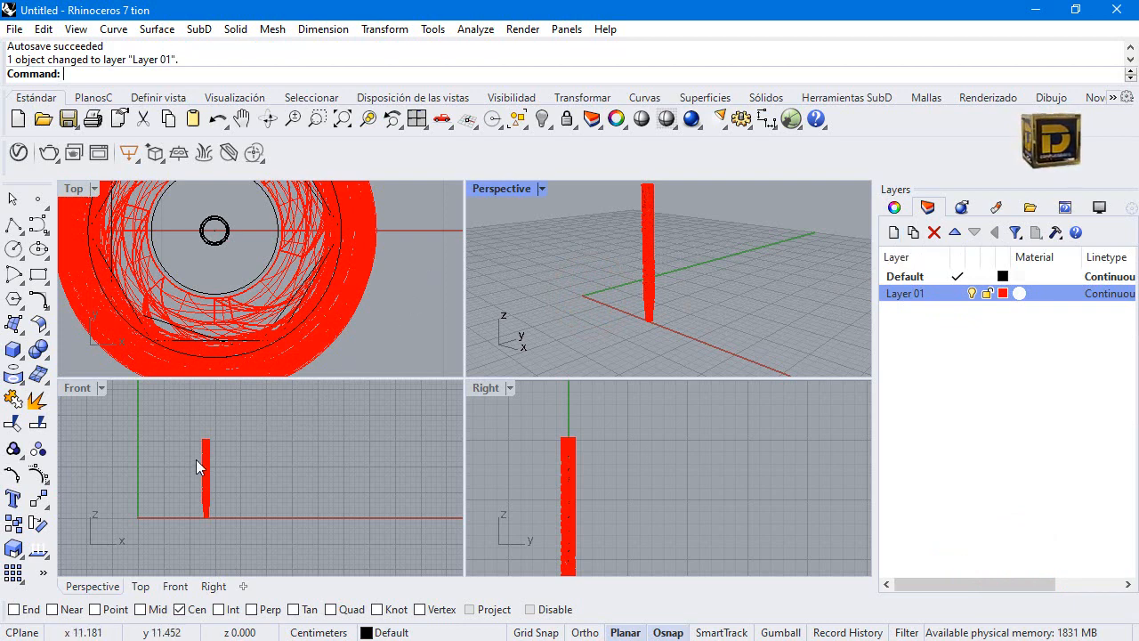
- Draw a box across the pen's middle section in the Front view and extend it about 13.3 cm deep
scroll(205, 468, "up", 10)
scroll(231, 480, "down", 6)
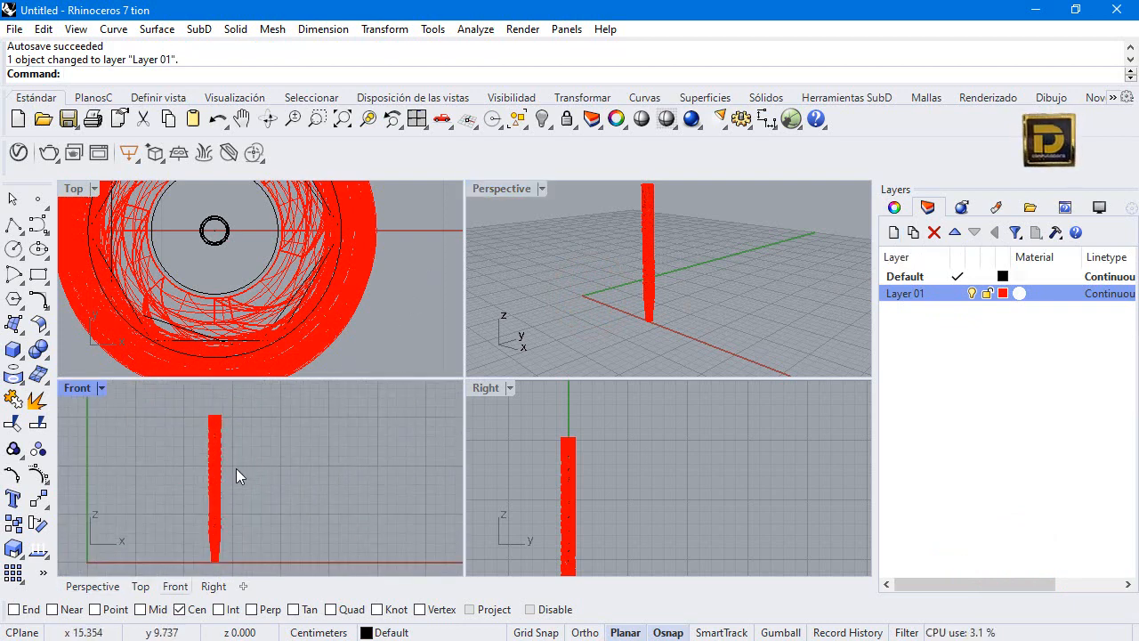
left_click(12, 350)
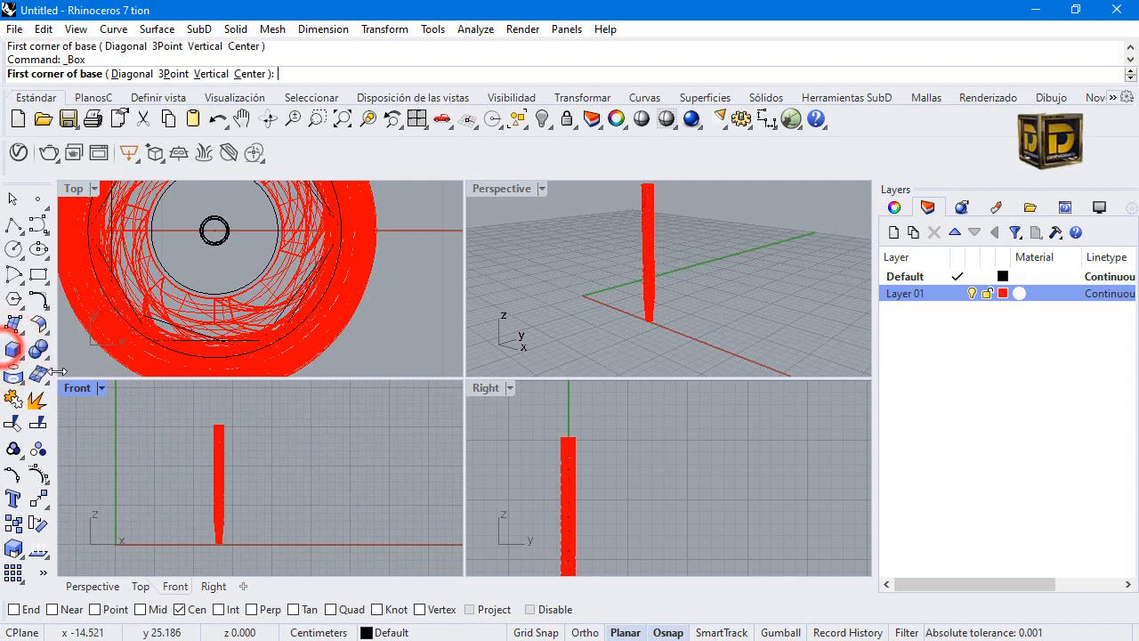
left_click(173, 448)
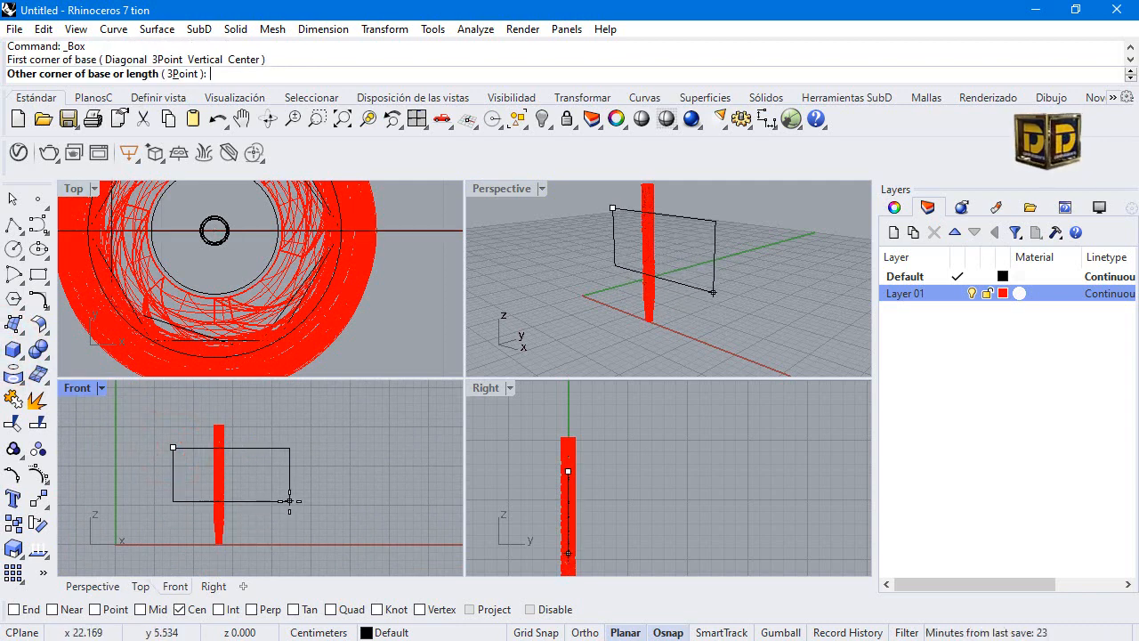
left_click(293, 507)
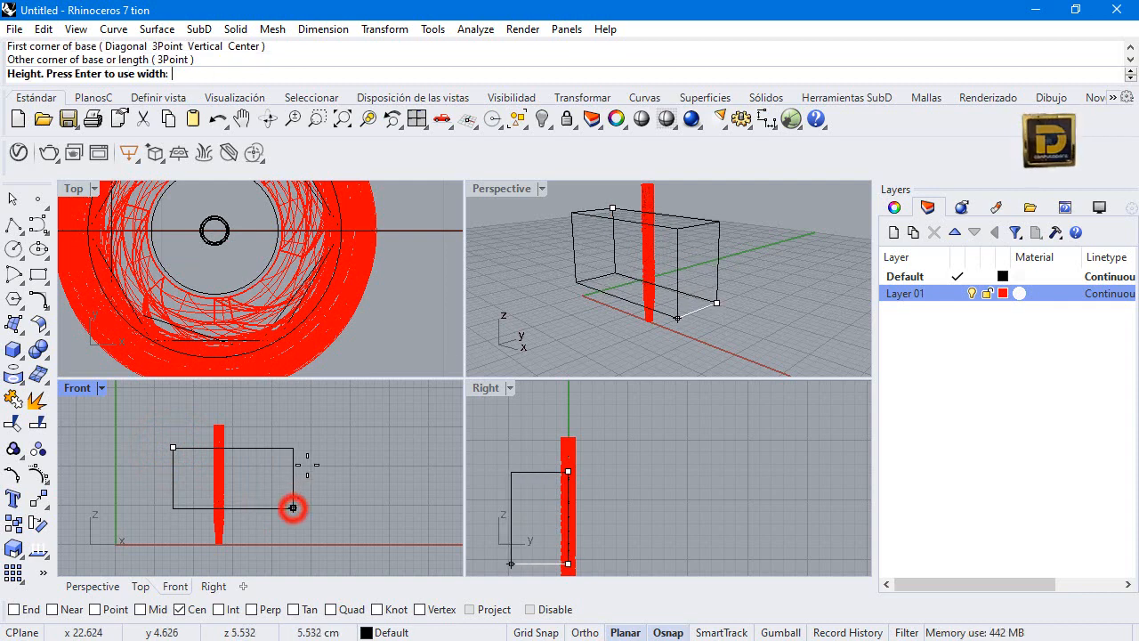
scroll(326, 286, "down", 2)
scroll(311, 283, "down", 5)
left_click(338, 221)
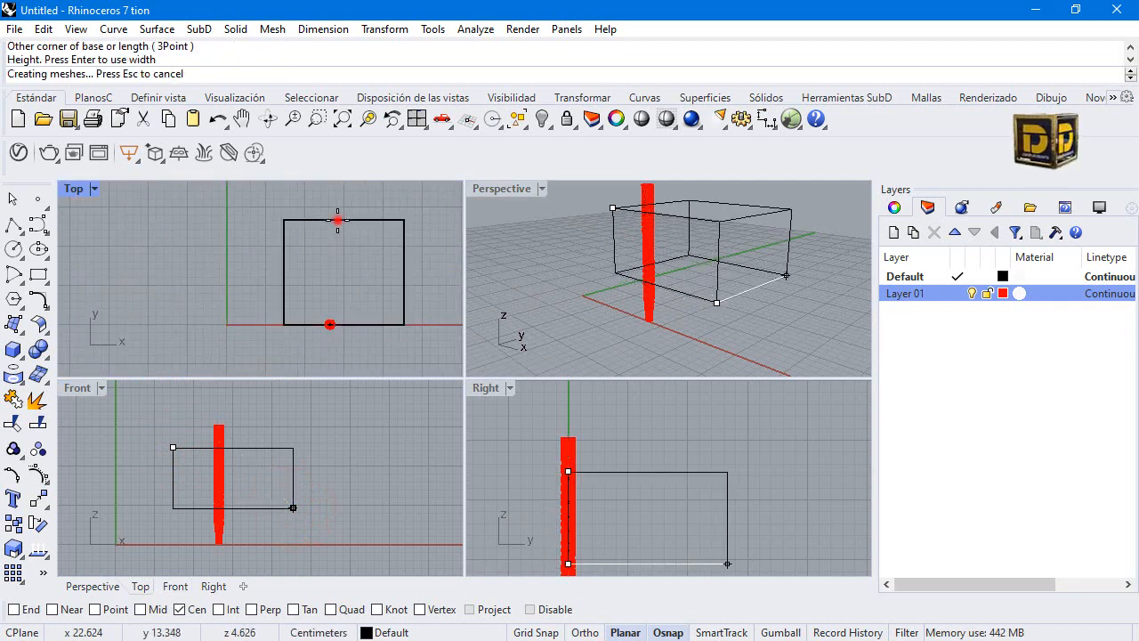
- Move the box in the Top view so that it surrounds the pen on all sides
left_click(350, 218)
left_click_drag(350, 218, 352, 264)
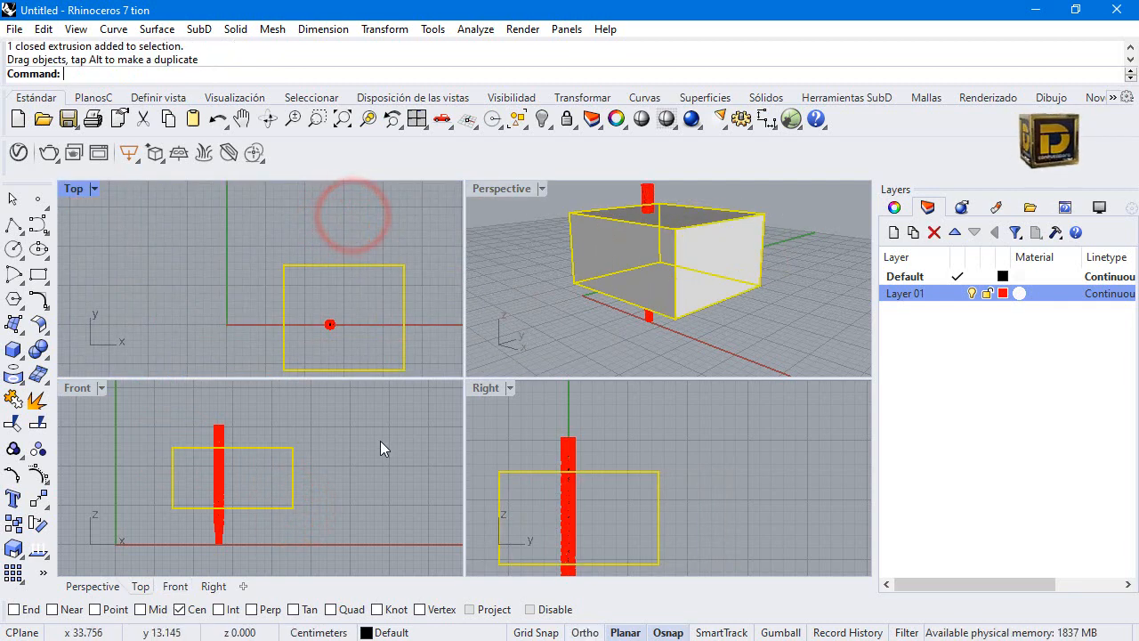
left_click(380, 443)
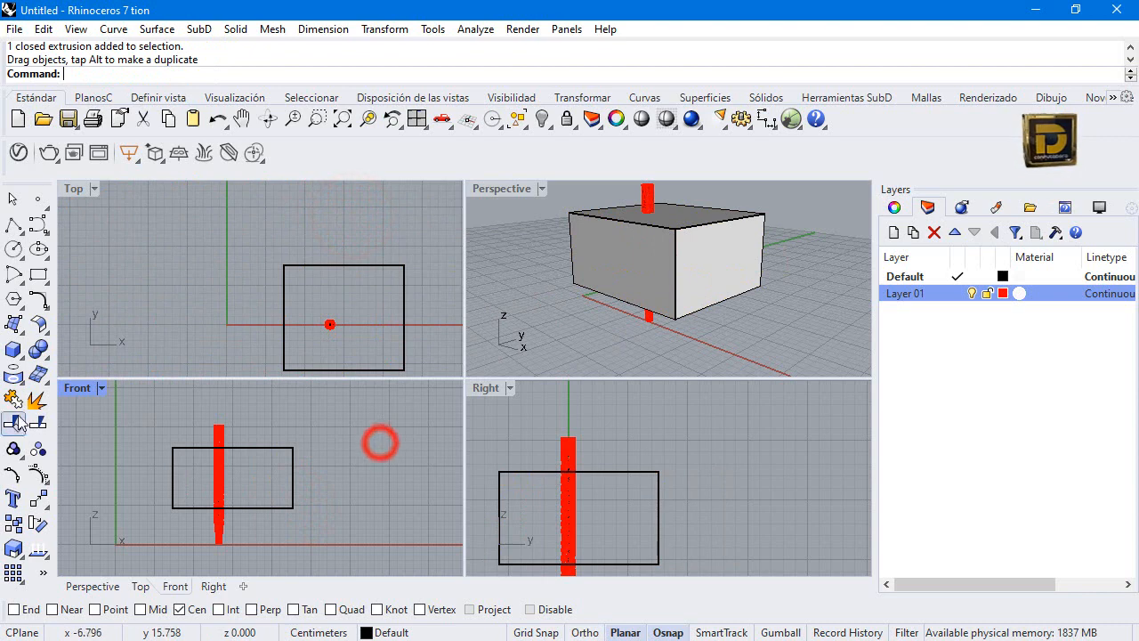
- Subtract the box from the red pen body with Boolean Difference to remove its middle section
left_click(47, 355)
left_click(81, 356)
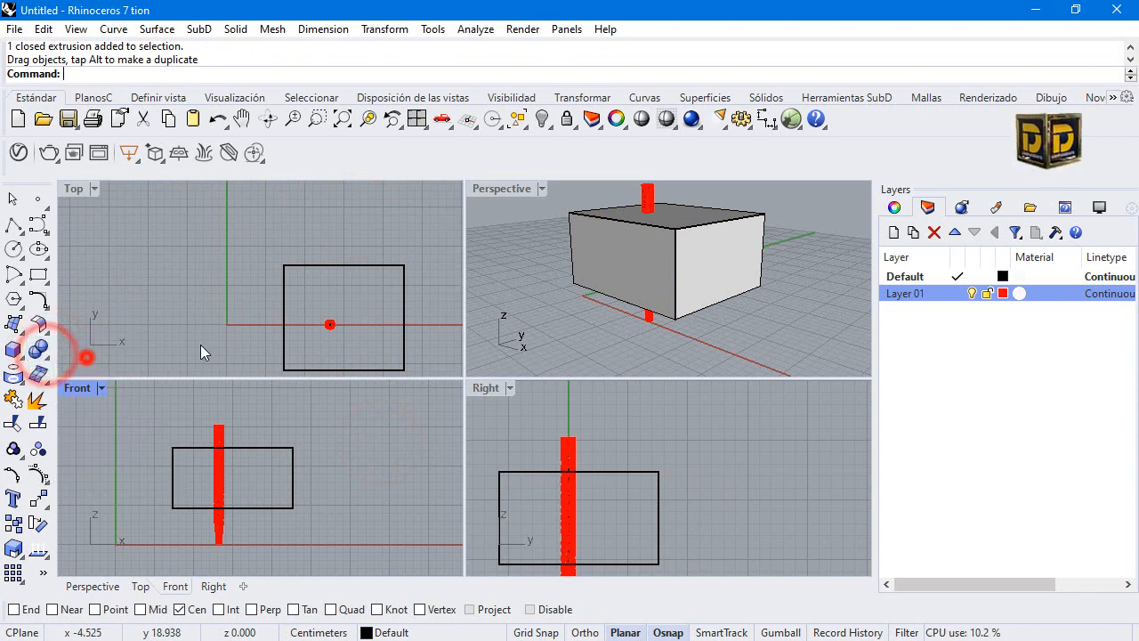
left_click(643, 194)
key("Return")
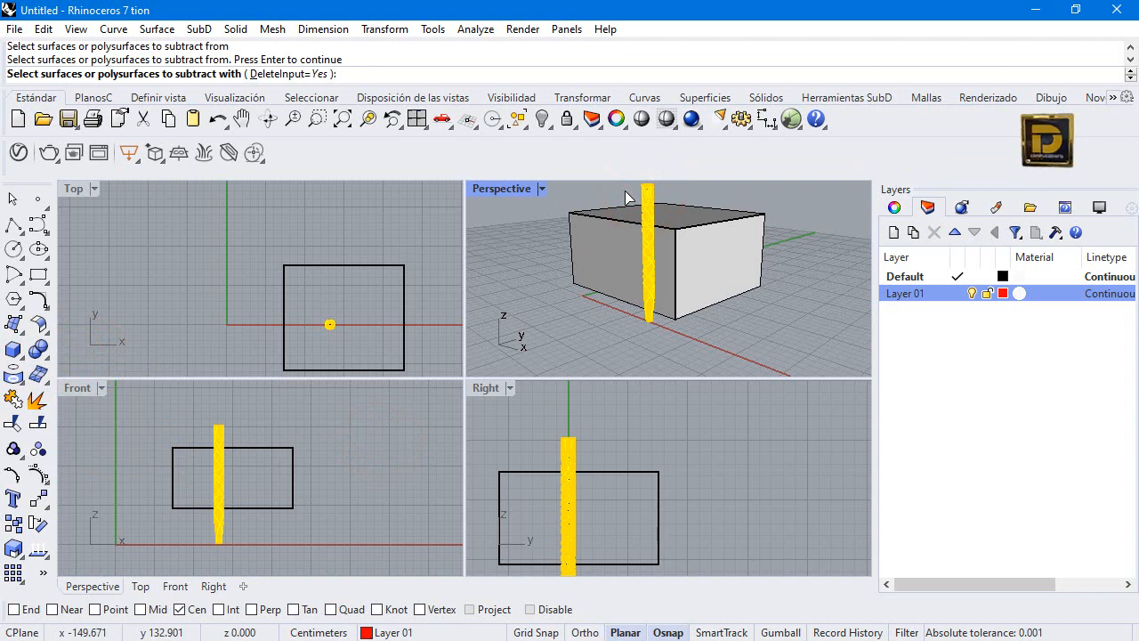
left_click(693, 253)
key("Return")
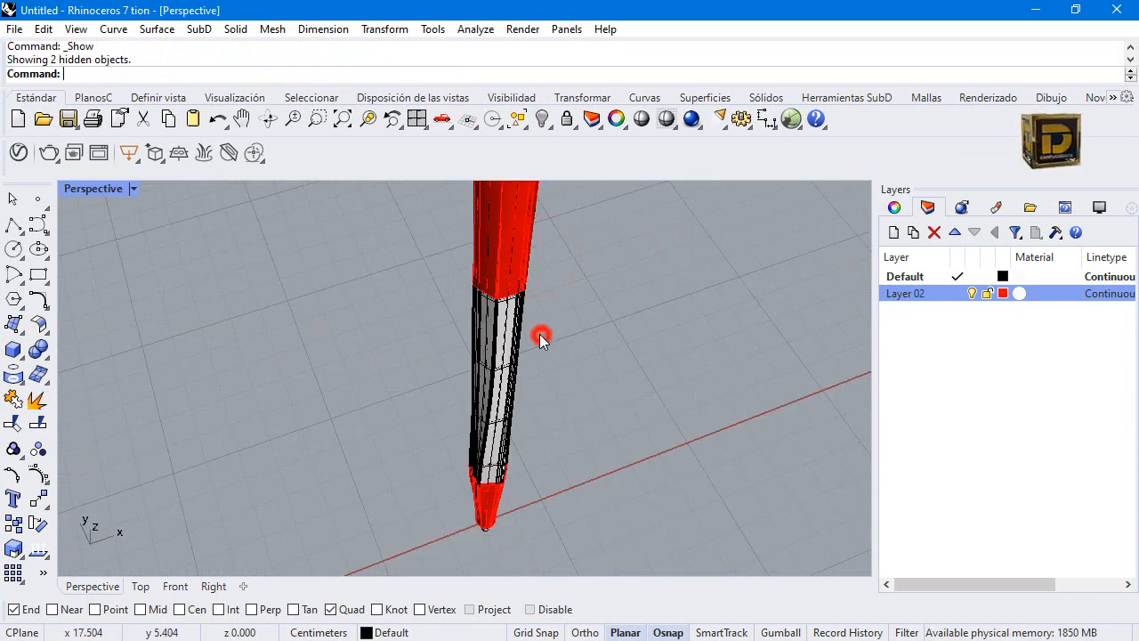
- Move the black twisted pen body sideways out of the red end pieces
scroll(541, 338, "down", 3)
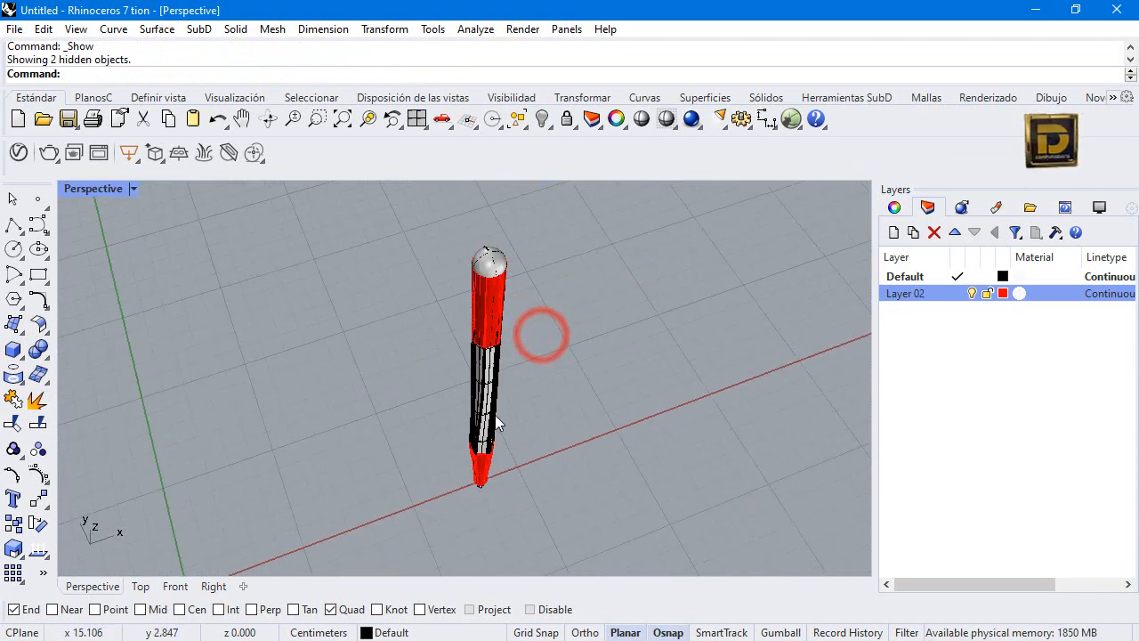
scroll(503, 398, "up", 3)
scroll(517, 359, "down", 3)
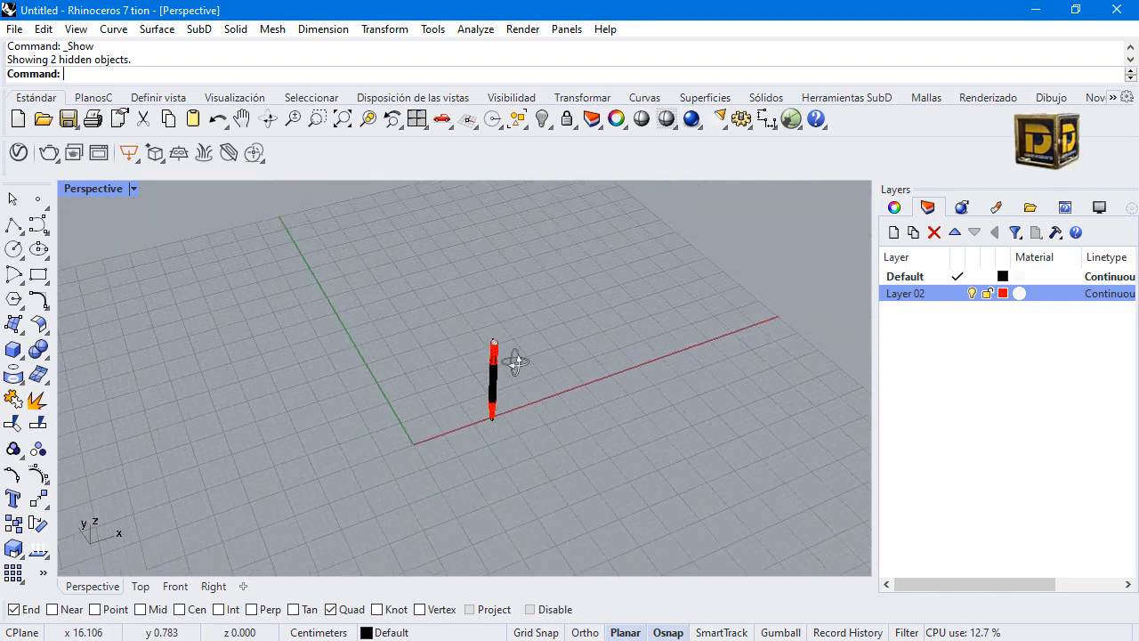
right_click_drag(517, 359, 521, 280)
scroll(483, 374, "up", 3)
left_click(459, 385)
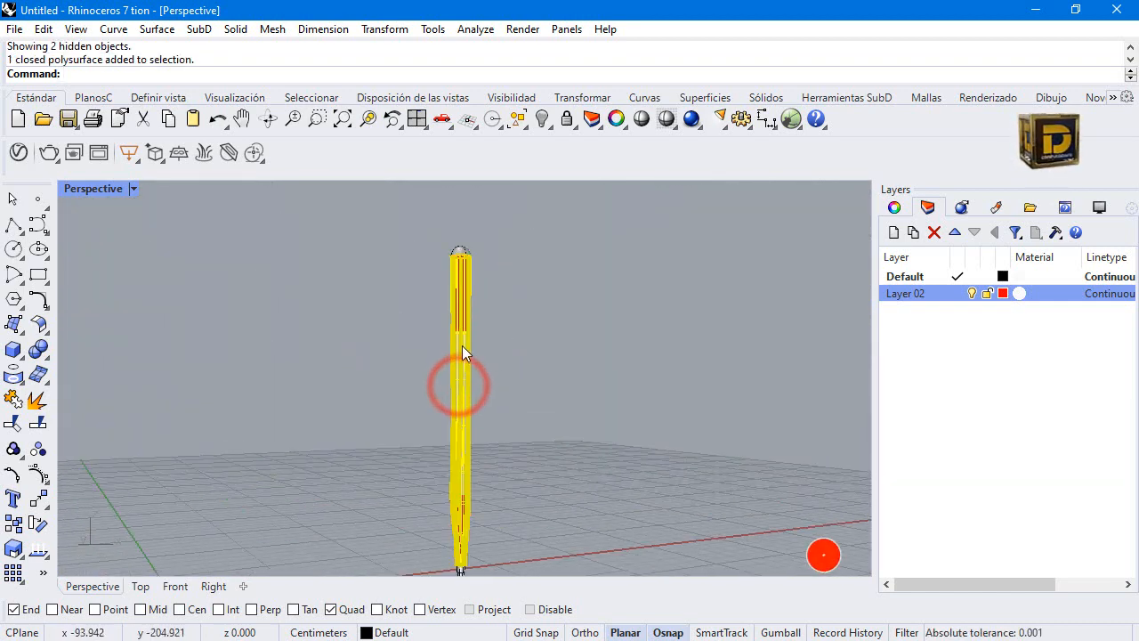
left_click_drag(463, 358, 523, 361)
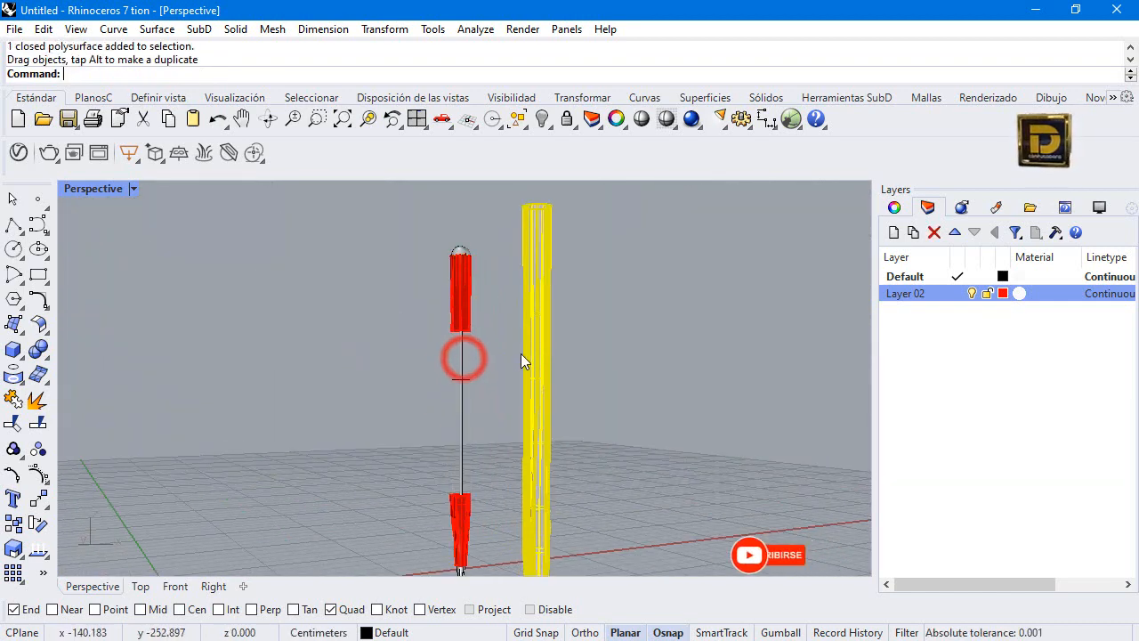
- Examine the separated red end pieces, the inner tube and the ball point at the pen's lower end
scroll(459, 499, "up", 2)
left_click(461, 514)
left_click(465, 379)
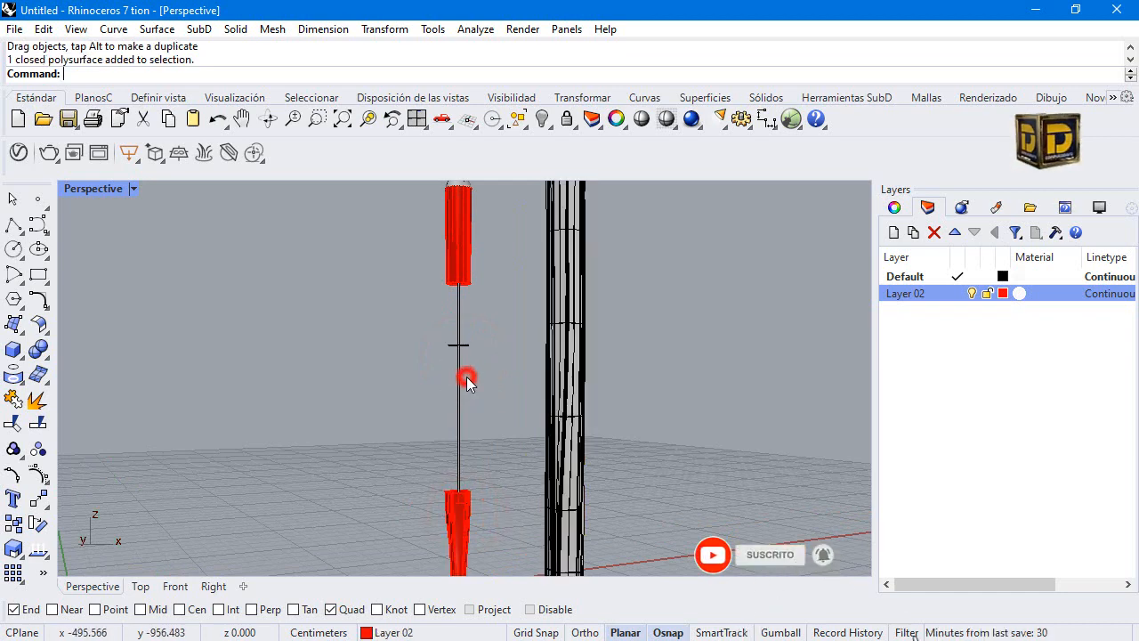
scroll(498, 372, "down", 2)
scroll(496, 367, "down", 4)
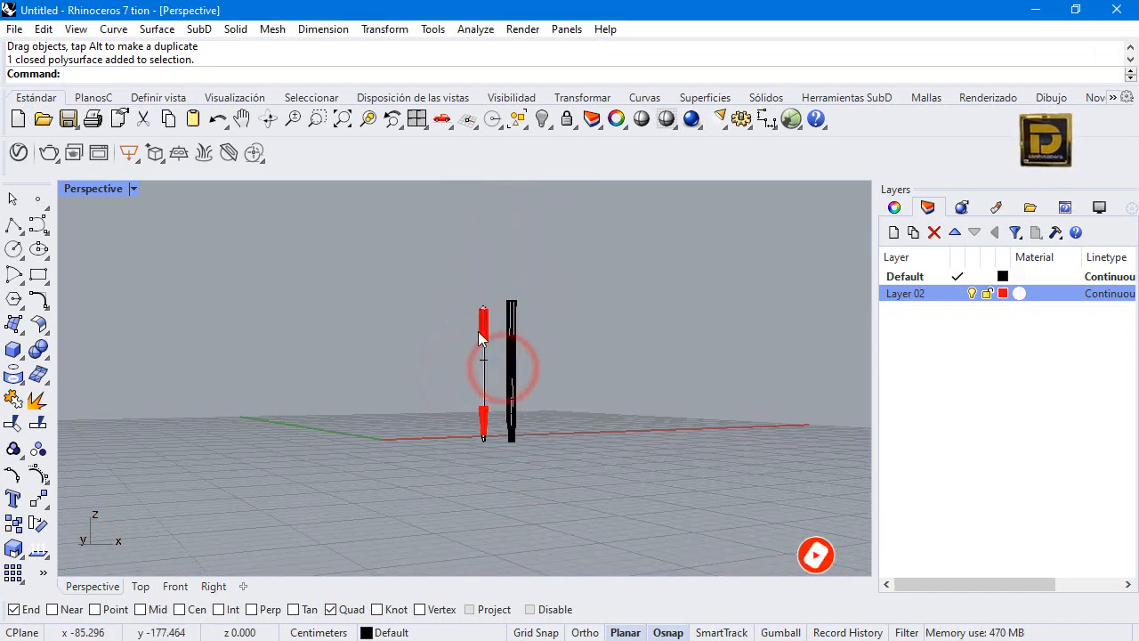
scroll(485, 310, "up", 8)
scroll(481, 309, "down", 8)
scroll(483, 451, "up", 8)
scroll(427, 381, "up", 6)
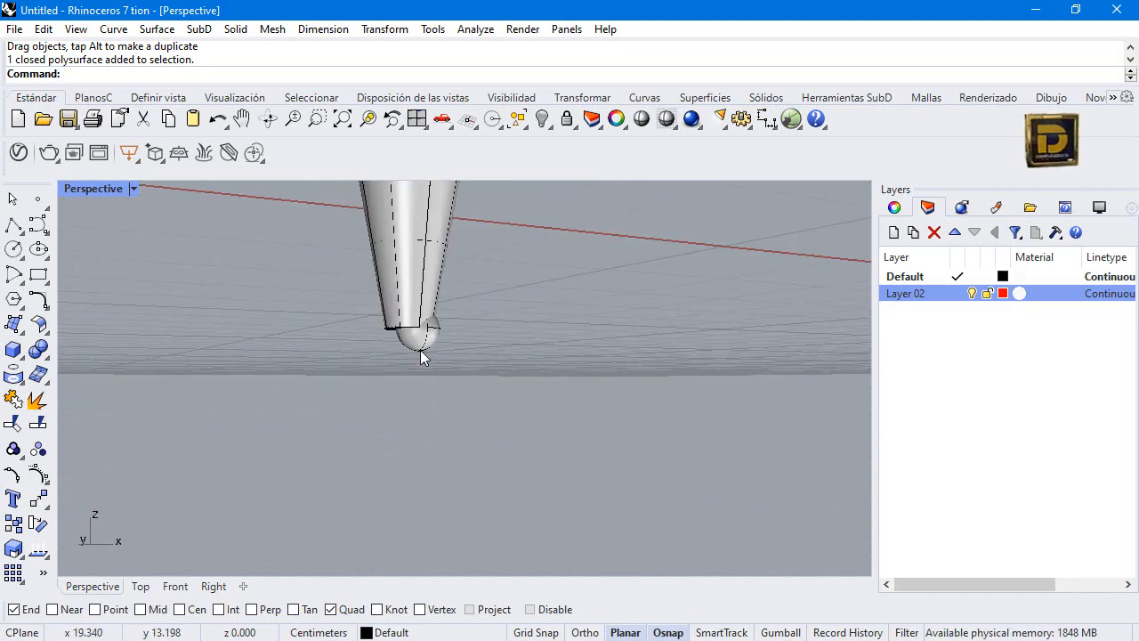
- Undo the sideways move of the black pen body
scroll(472, 423, "down", 5)
key("ctrl+z")
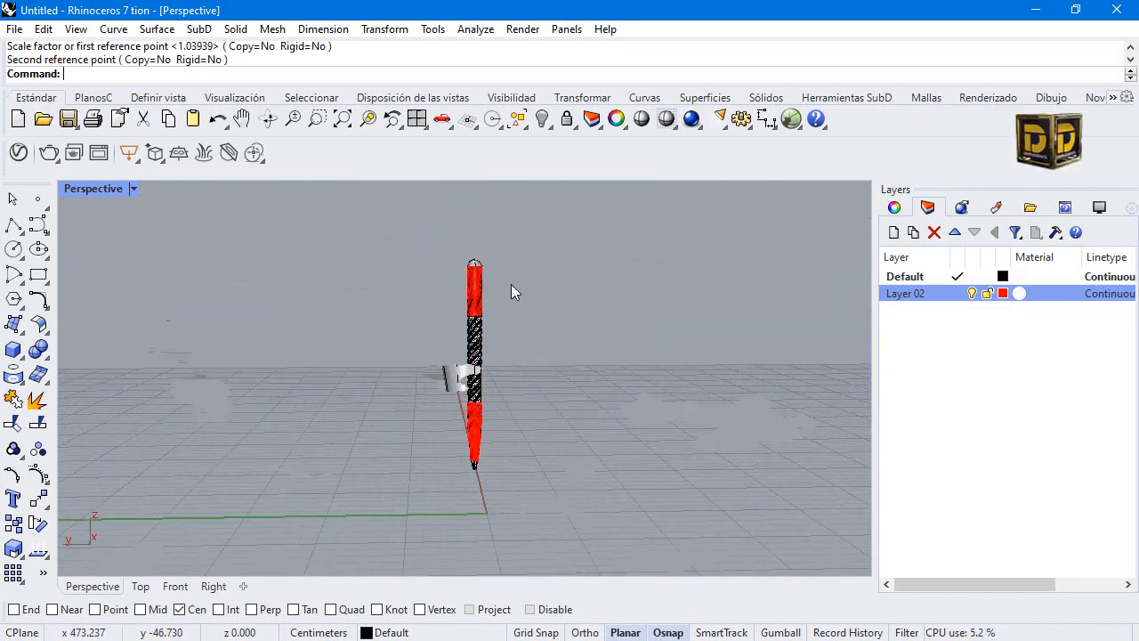
- Examine the assembled pen, checking how the black twisted middle section meets the red sleeves at both ends
left_click(537, 267)
scroll(536, 267, "up", 5)
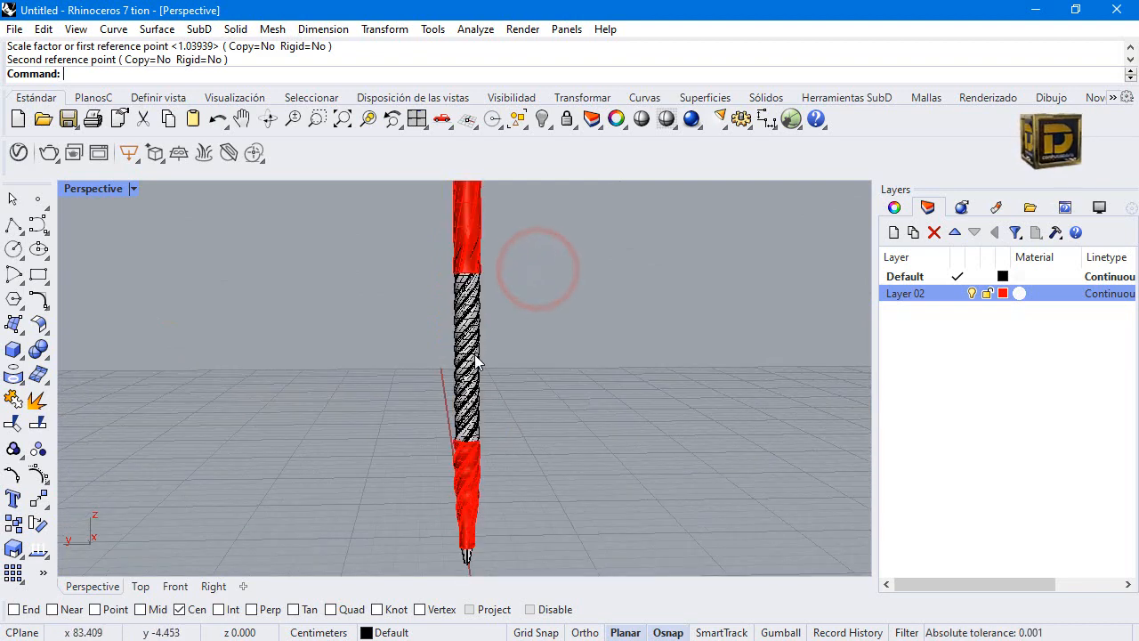
left_click(475, 354)
left_click(551, 281)
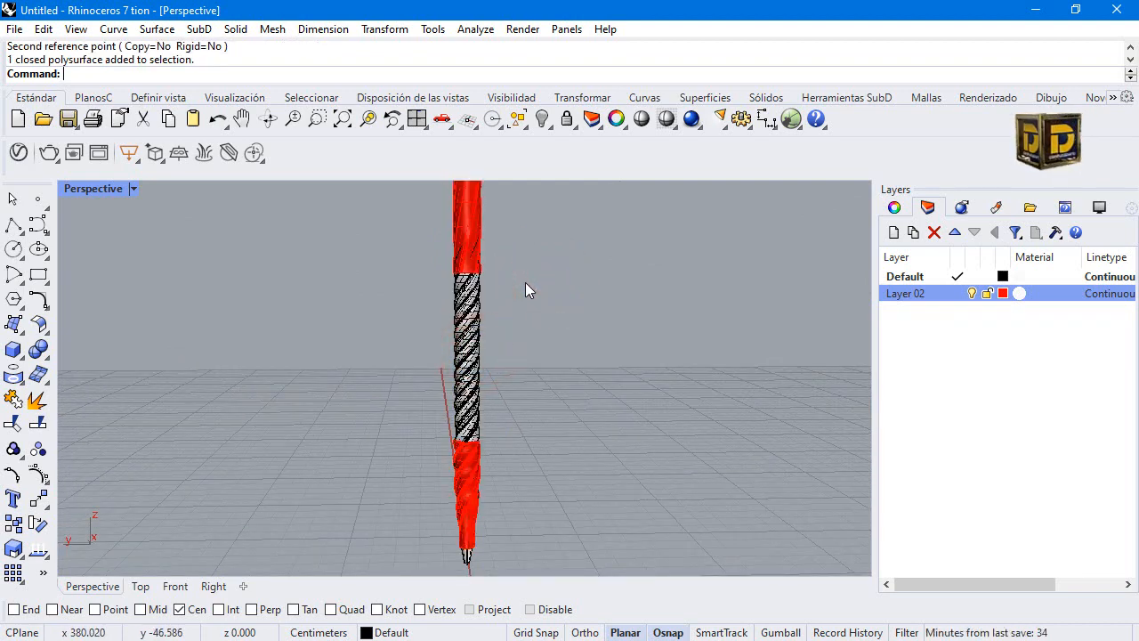
scroll(361, 356, "down", 2)
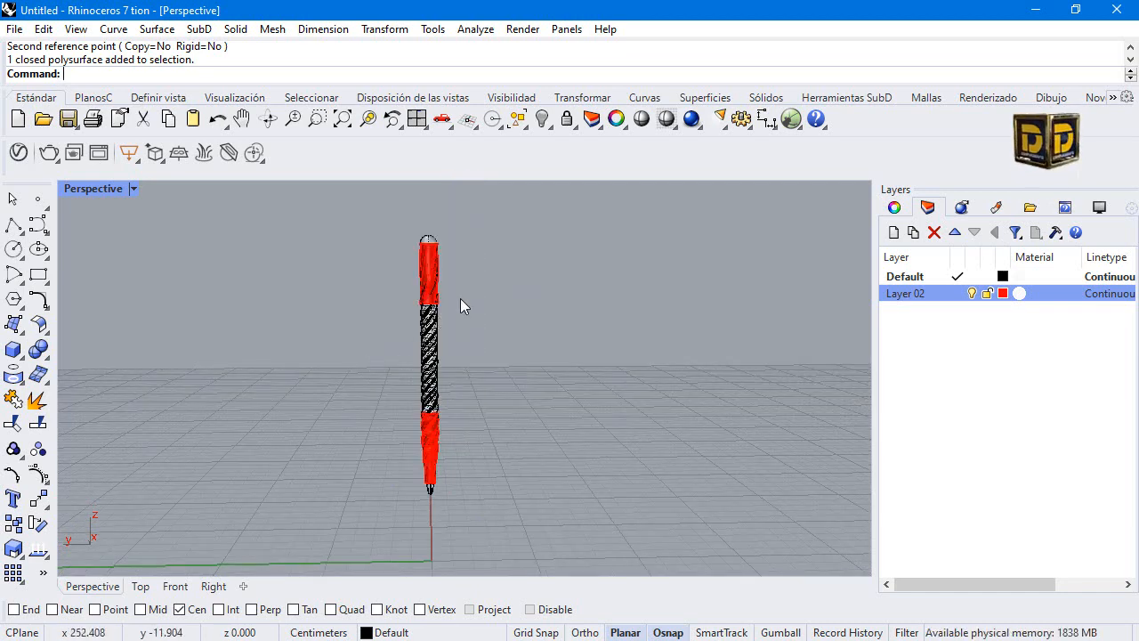
scroll(421, 350, "up", 4)
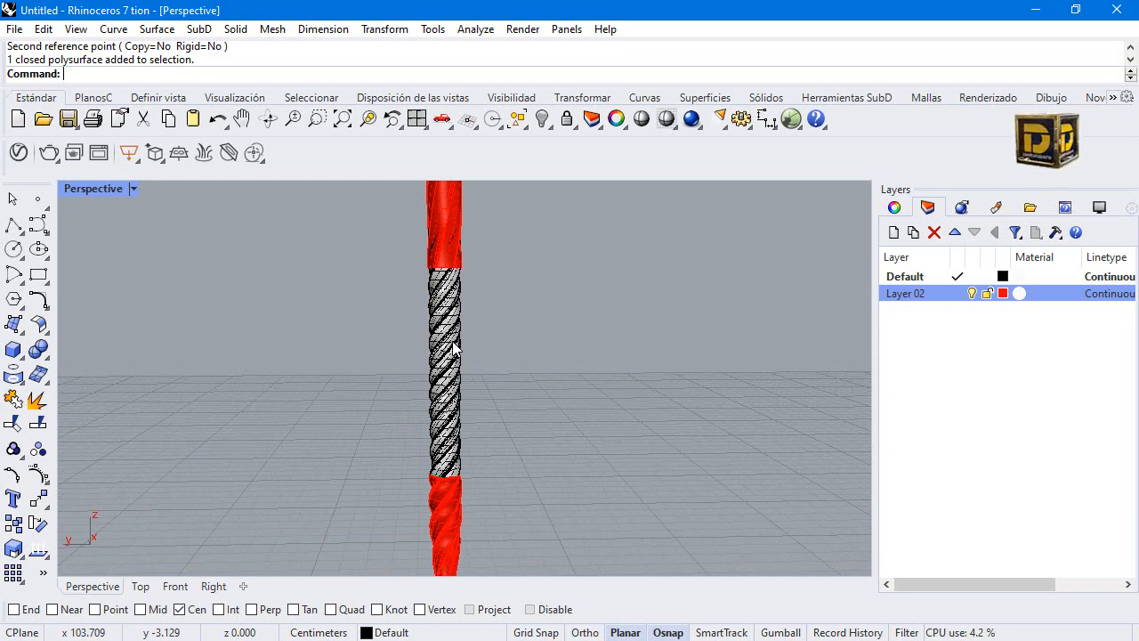
scroll(453, 344, "down", 4)
scroll(473, 313, "up", 2)
middle_click(455, 315)
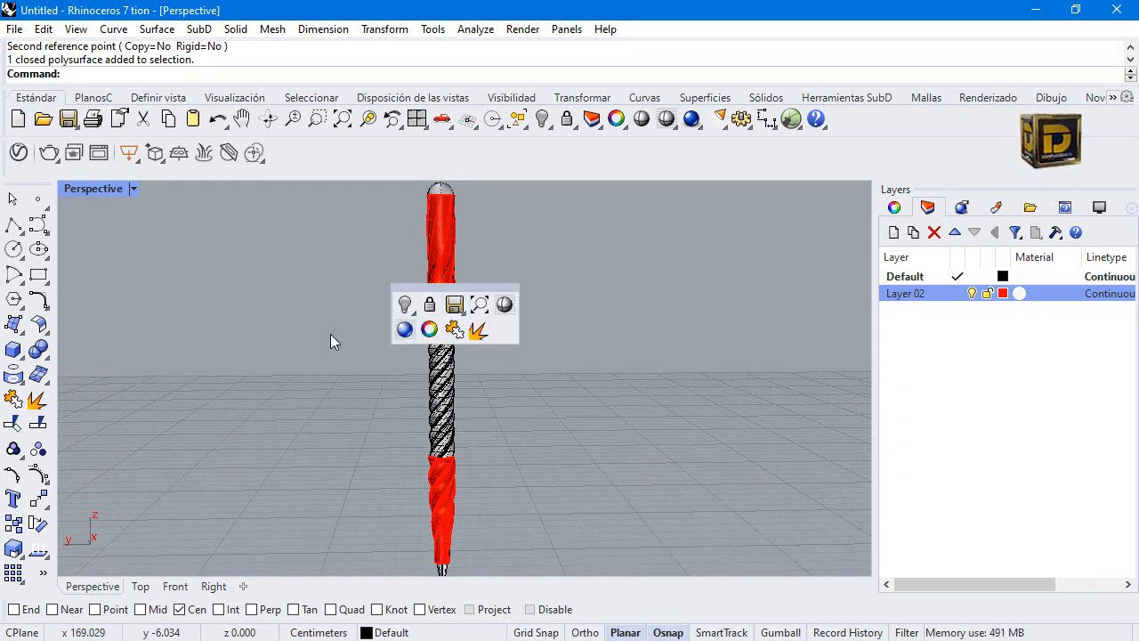
left_click(329, 387)
- Show the reference picture untitled.35.jpg in the Photos window beside the pen model to compare them
scroll(524, 349, "down", 2)
right_click_drag(524, 348, 361, 388, "shift")
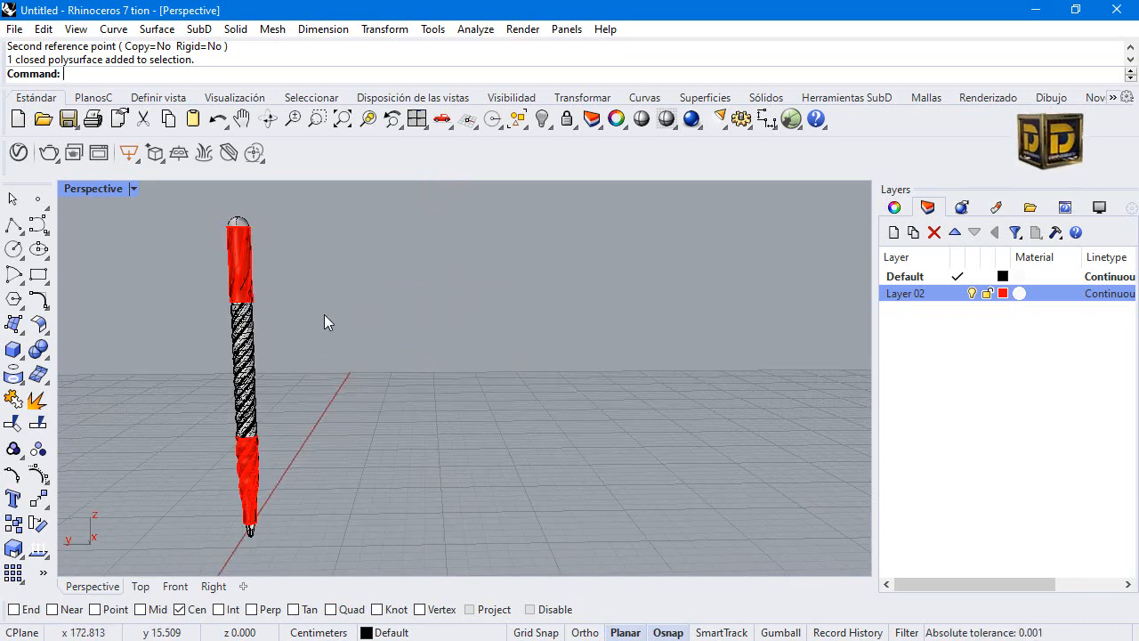
left_click(1035, 14)
left_click_drag(812, 106, 712, 98)
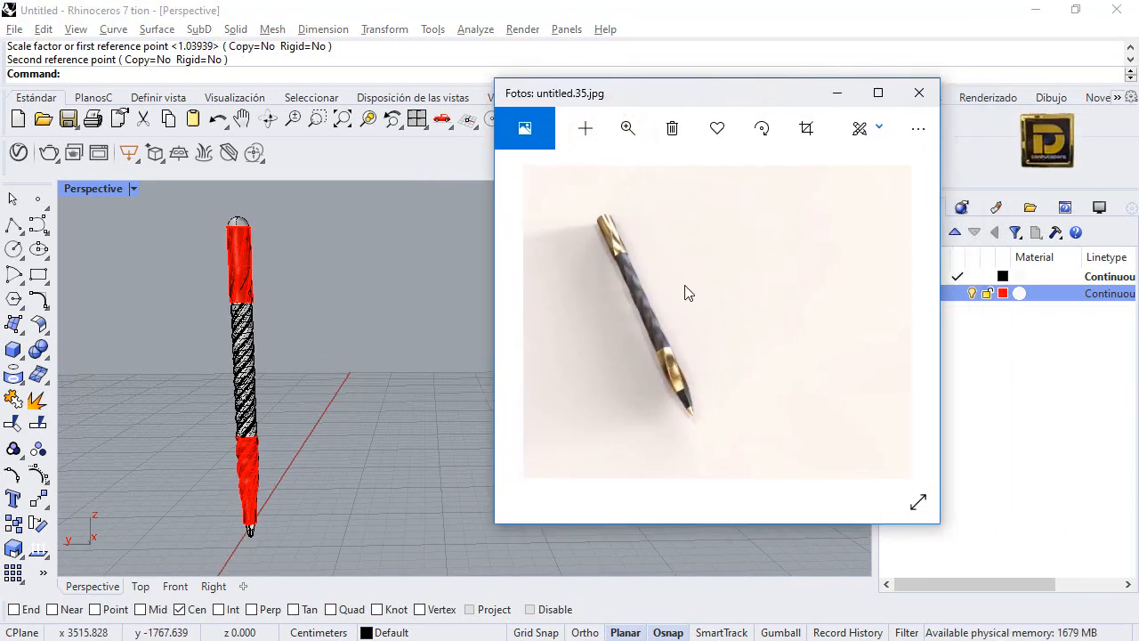